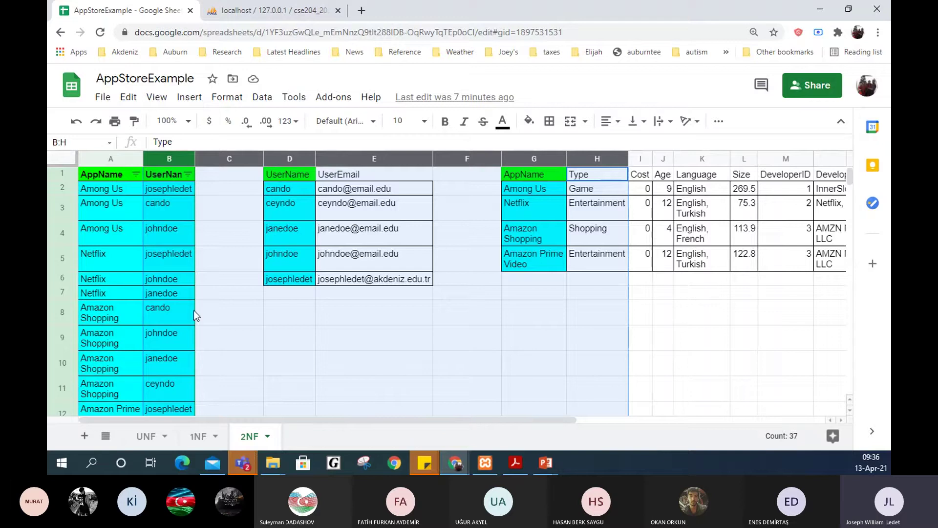
# - Review the app data in the UNF and 1NF sheets, including the merged Among Us record, and return to 2NF
pyautogui.click(150, 437)
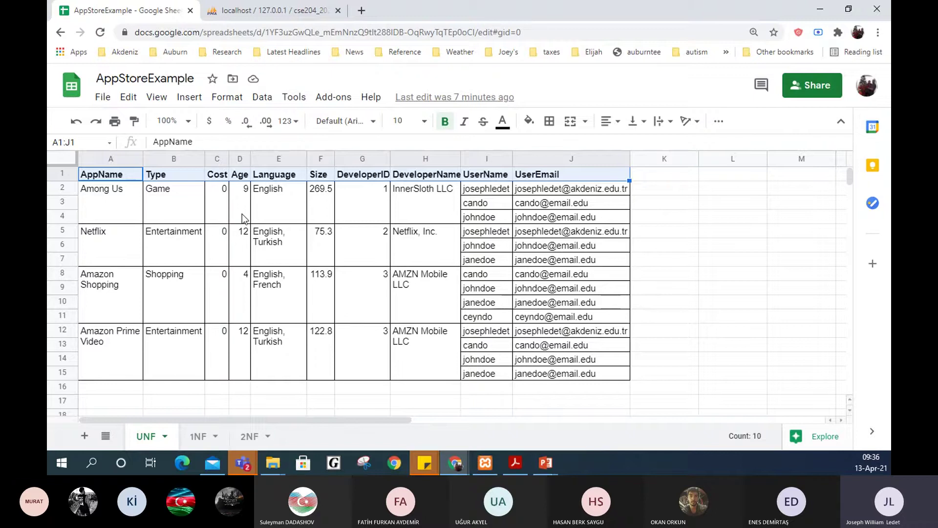
pyautogui.moveTo(87, 204); pyautogui.dragTo(435, 201)
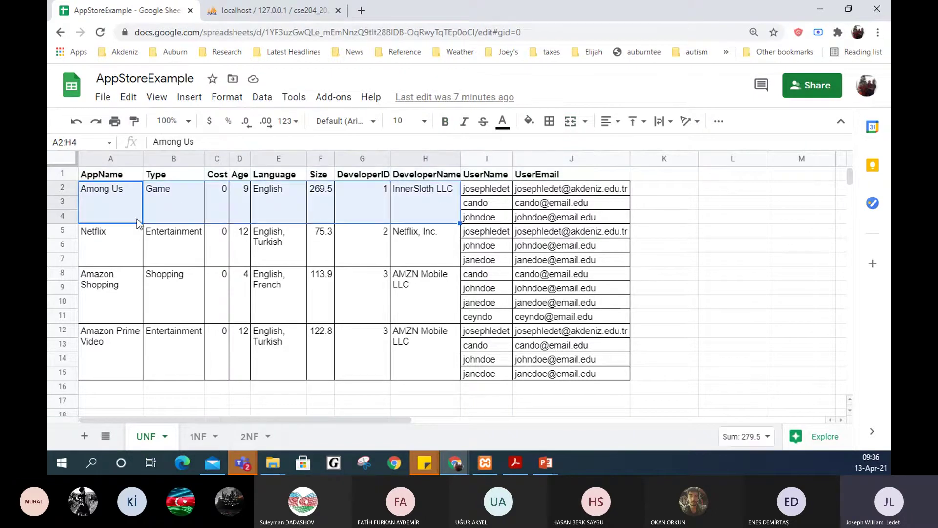
pyautogui.click(197, 436)
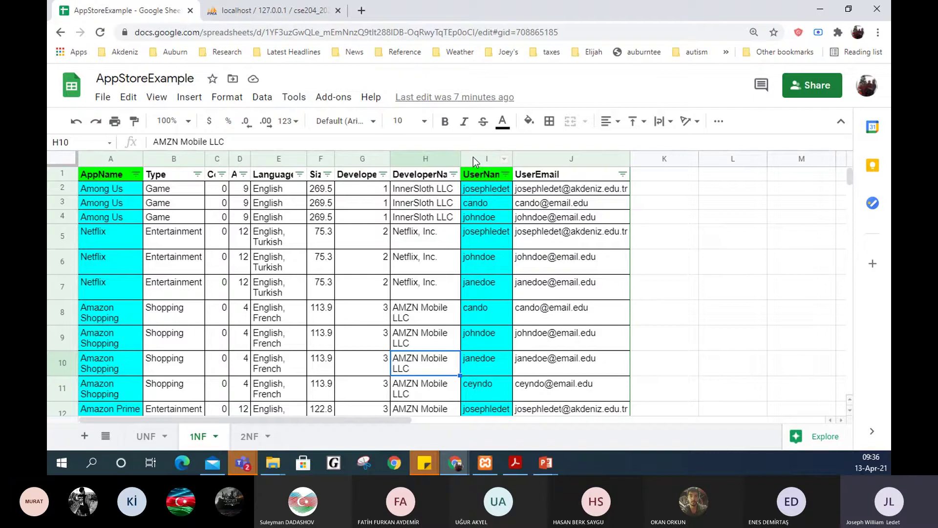
pyautogui.click(250, 435)
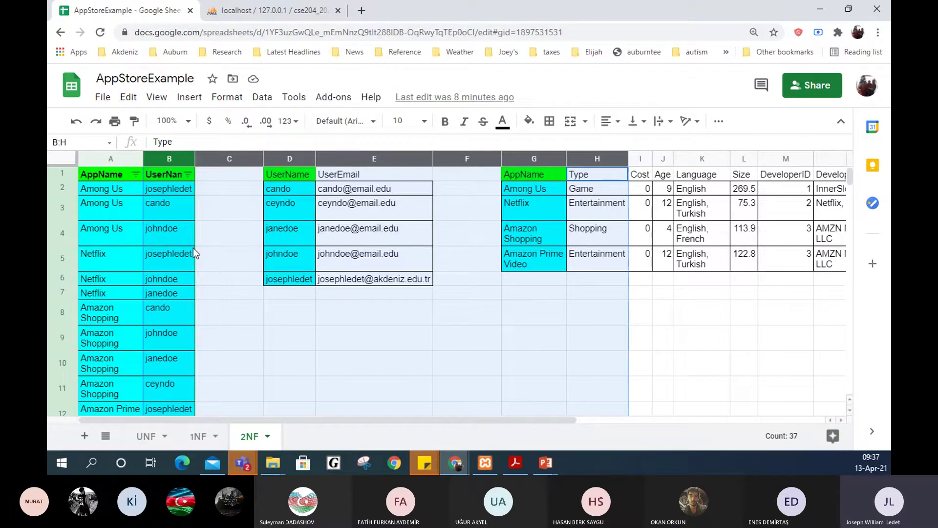
# - Turn off the filter on the AppName and UserName columns of the 2NF sheet
pyautogui.click(283, 178)
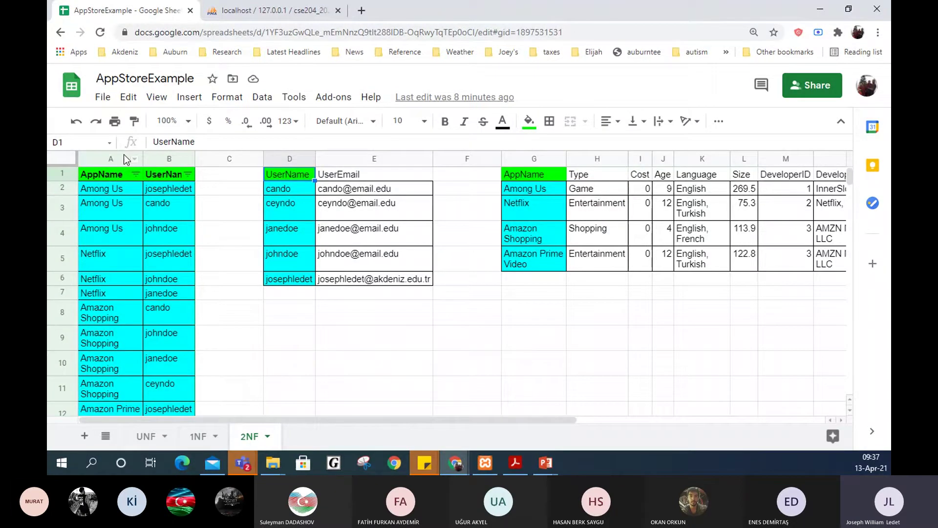
pyautogui.click(262, 97)
pyautogui.click(285, 251)
pyautogui.click(254, 208)
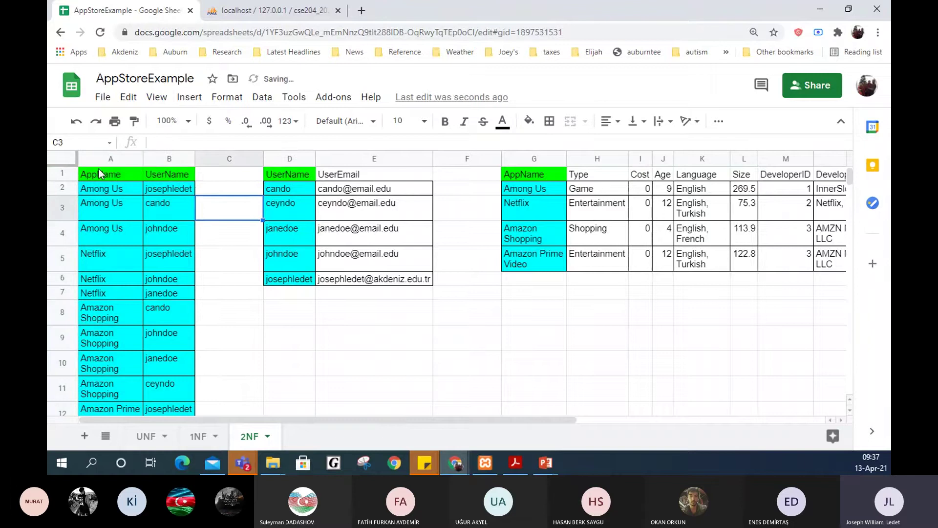
# - Make the header cells A1:O1 of all three 2NF tables bold
pyautogui.moveTo(99, 174); pyautogui.dragTo(830, 174)
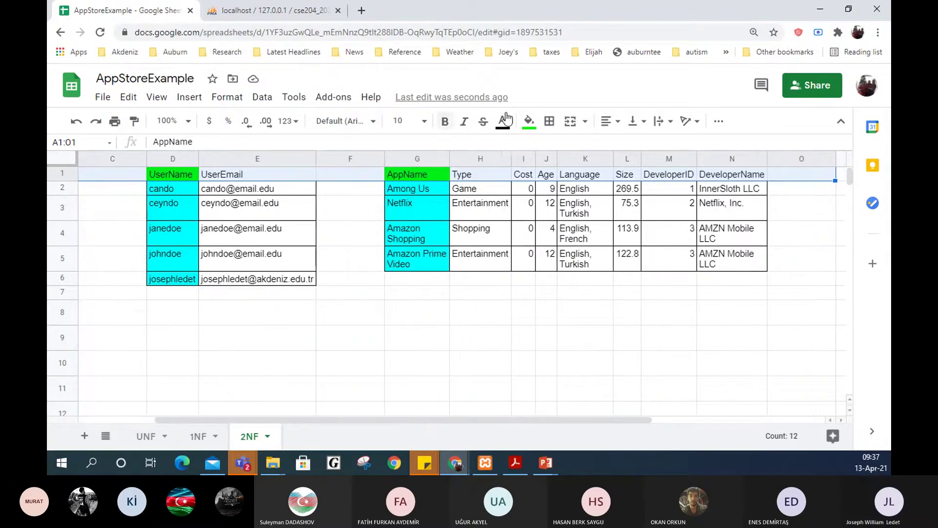
pyautogui.hotkey('ctrl', 'b')
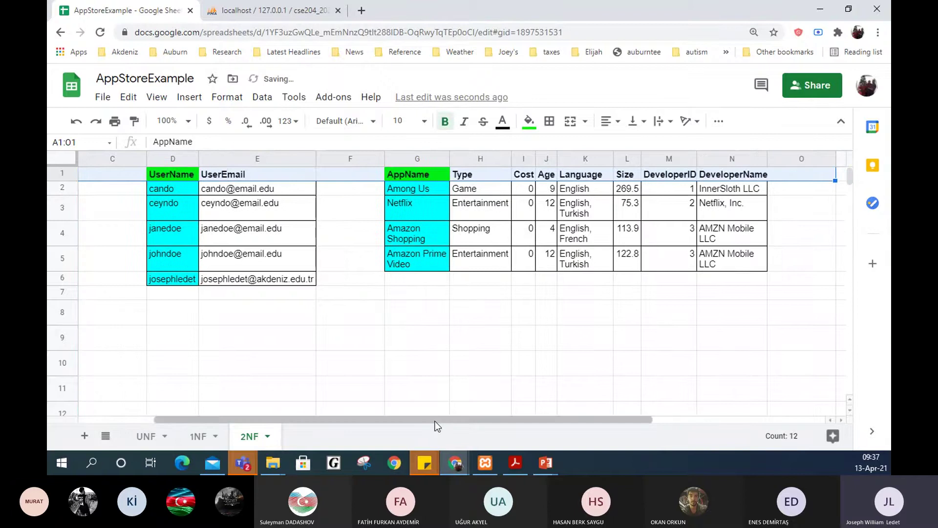
pyautogui.moveTo(433, 420); pyautogui.dragTo(298, 422)
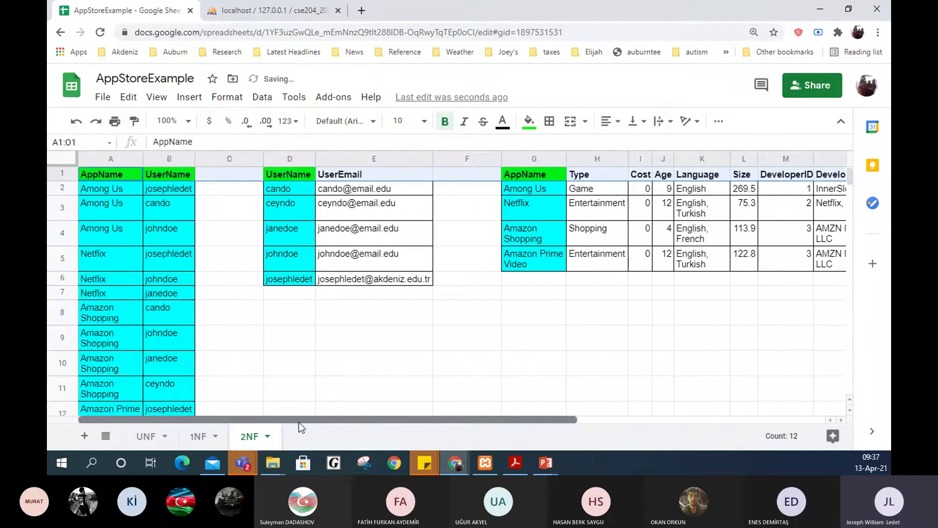
pyautogui.click(532, 174)
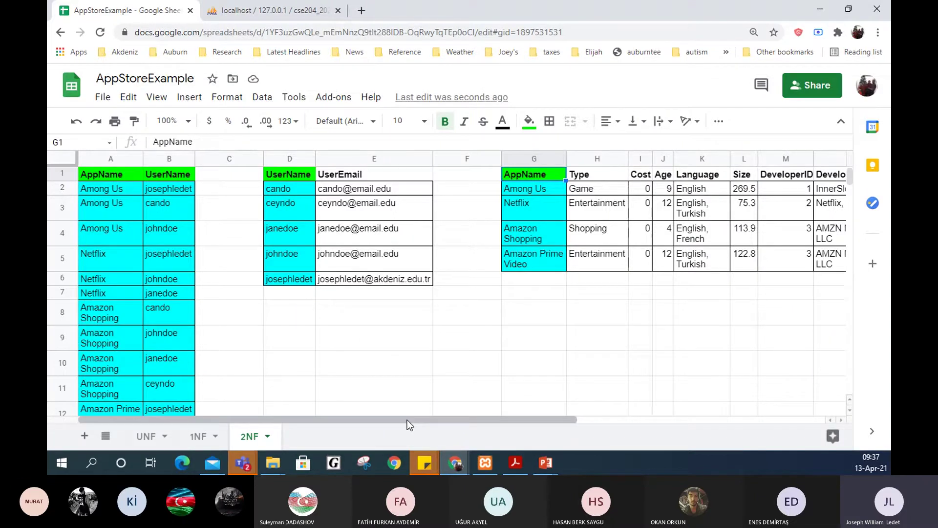
pyautogui.moveTo(407, 421); pyautogui.dragTo(233, 409)
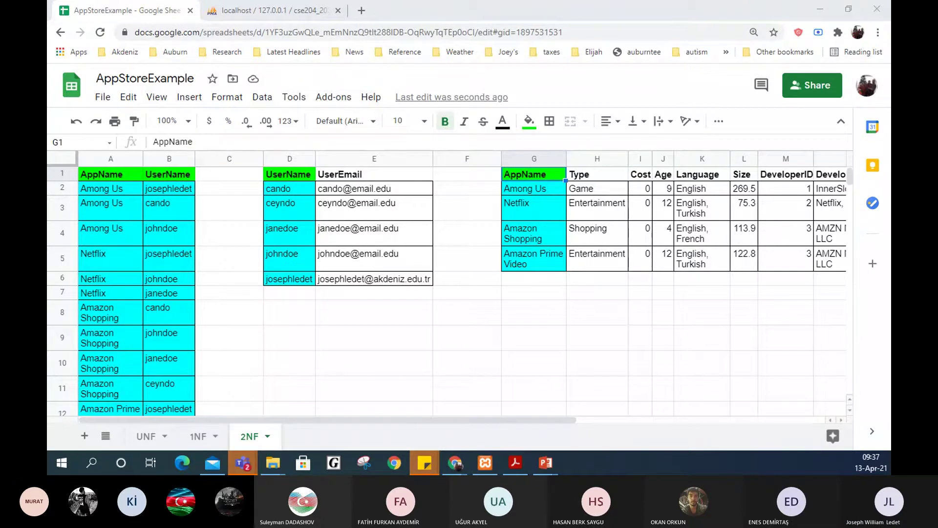
# - Switch to the CSE204_Lecture_09_Normalization presentation in PowerPoint and read slides 16 and 17 on functional and transitive dependencies
pyautogui.hotkey('alt', 'Tab')
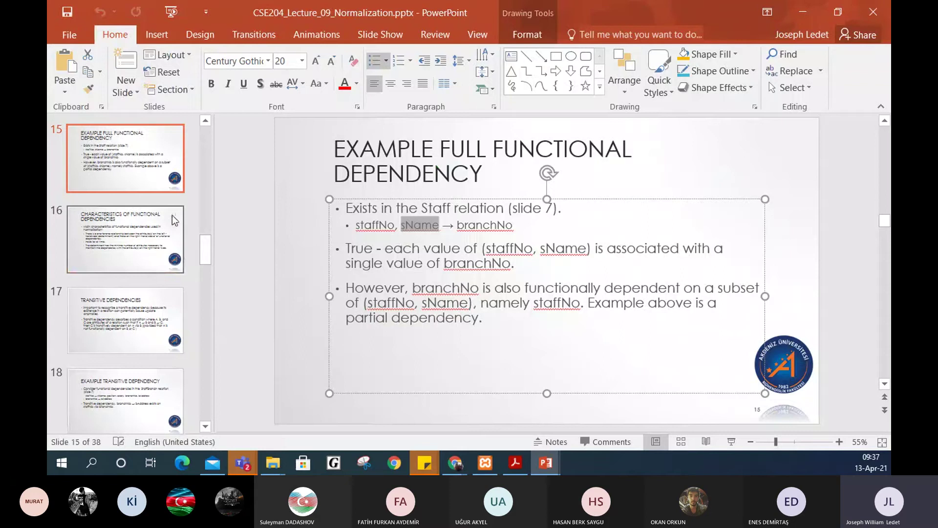
pyautogui.click(127, 231)
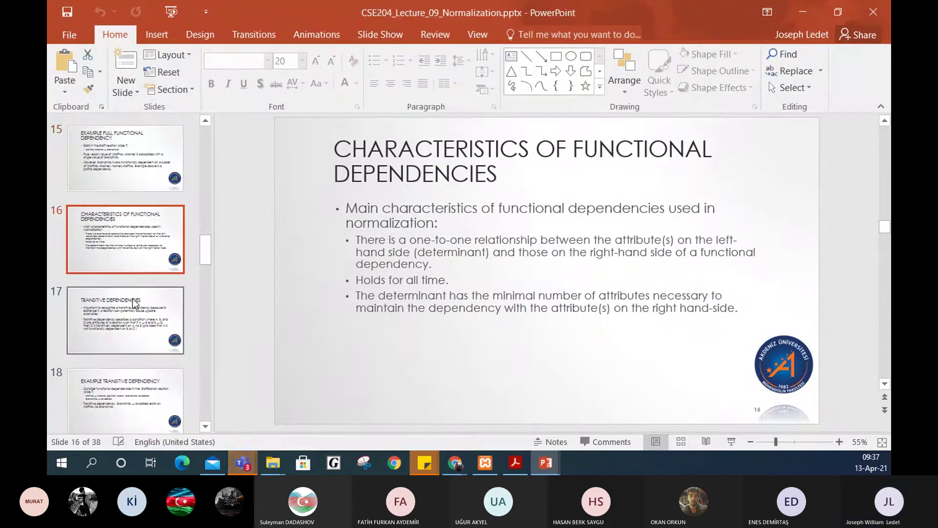
pyautogui.click(131, 324)
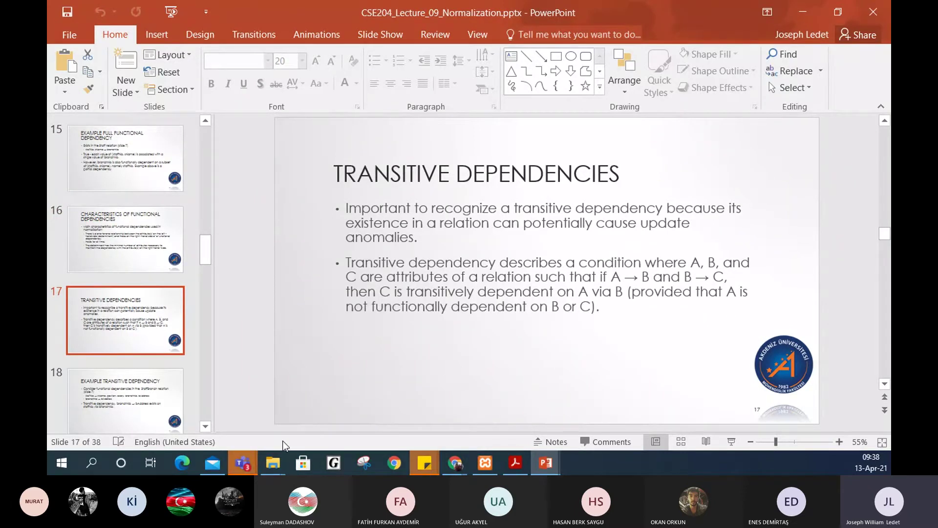
pyautogui.moveTo(546, 463)
pyautogui.moveTo(611, 416)
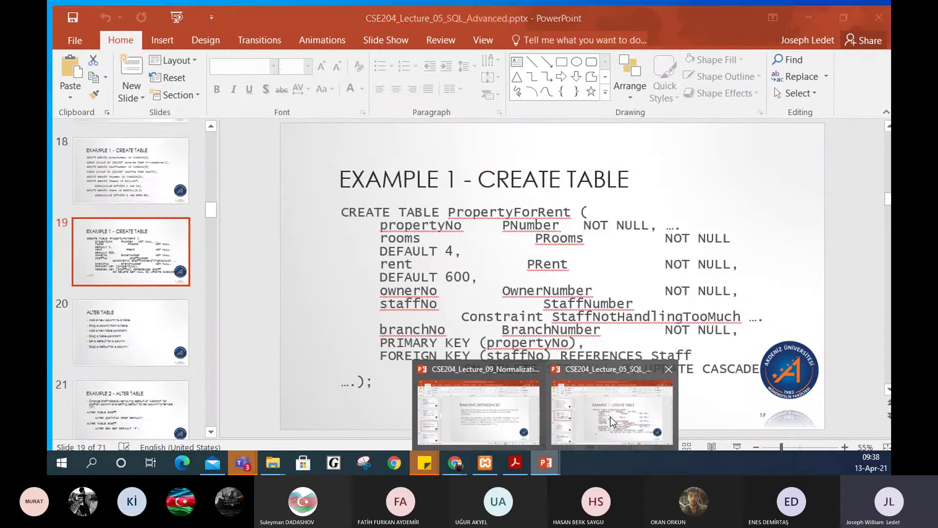
# - Return to the AppStoreExample spreadsheet in Chrome and examine the columns of each 2NF table, A:B, D:E and G:N, for dependencies
pyautogui.moveTo(455, 463)
pyautogui.moveTo(563, 432)
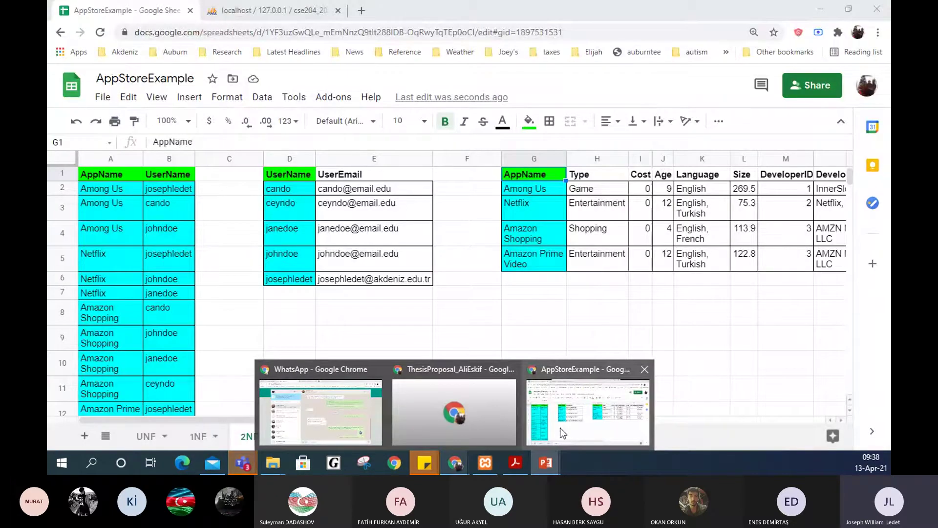
pyautogui.click(564, 433)
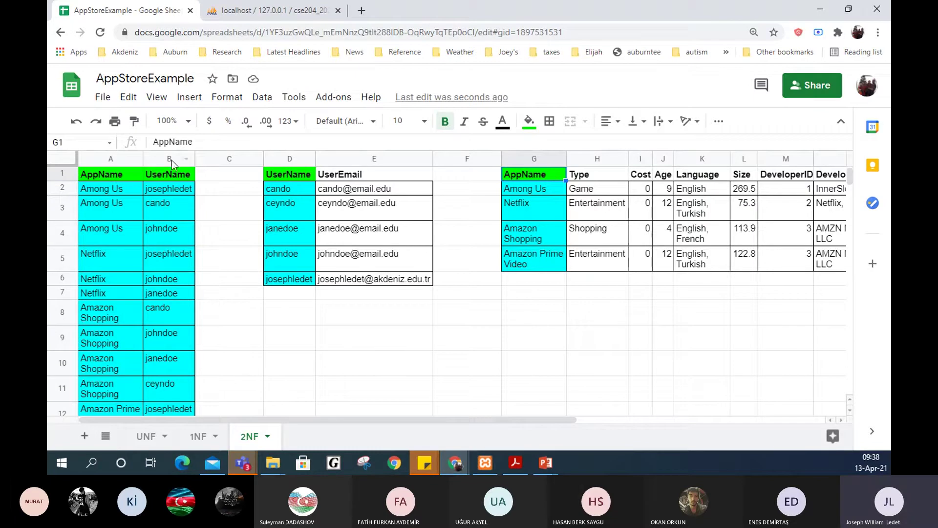
pyautogui.moveTo(172, 159); pyautogui.dragTo(110, 159)
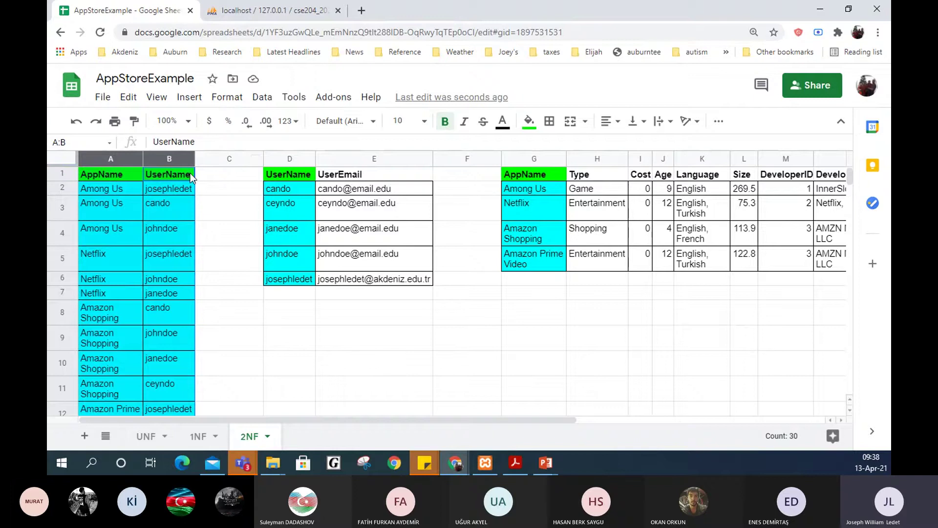
pyautogui.moveTo(300, 158); pyautogui.dragTo(362, 159)
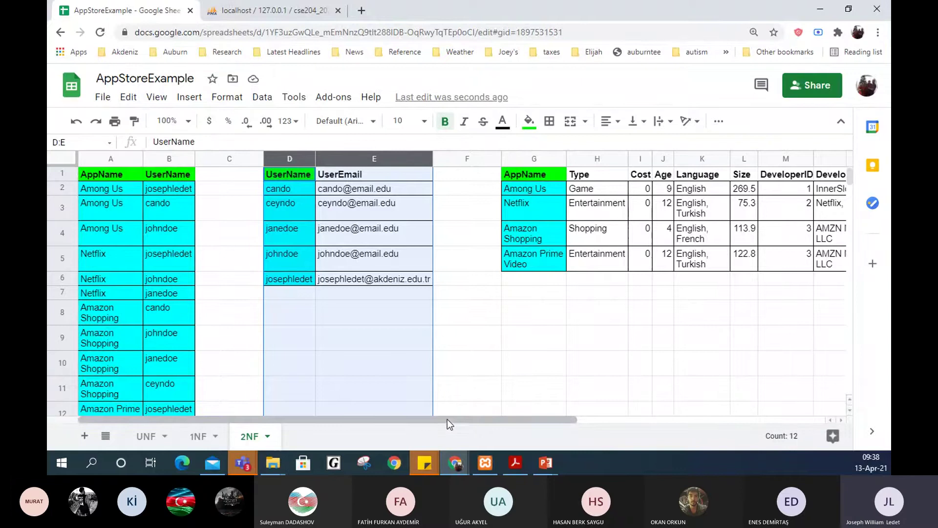
pyautogui.moveTo(447, 418); pyautogui.dragTo(558, 420)
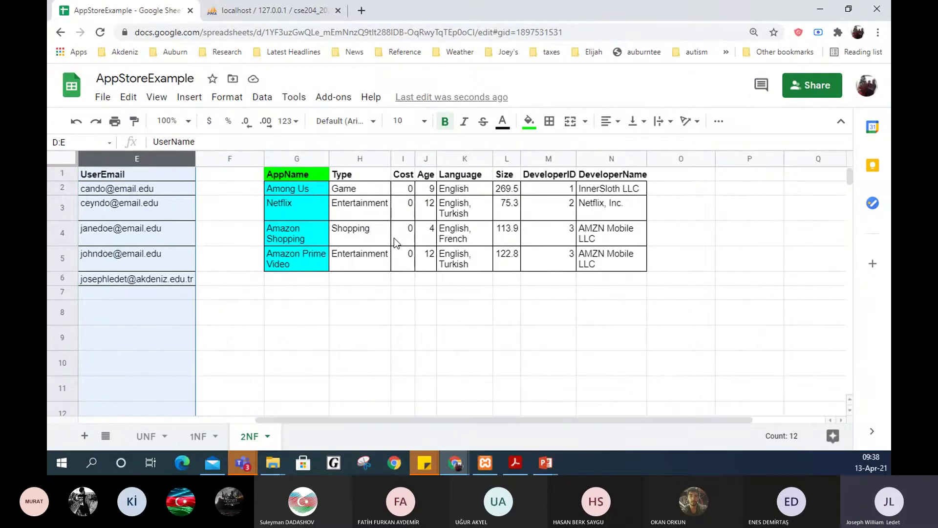
pyautogui.click(296, 158)
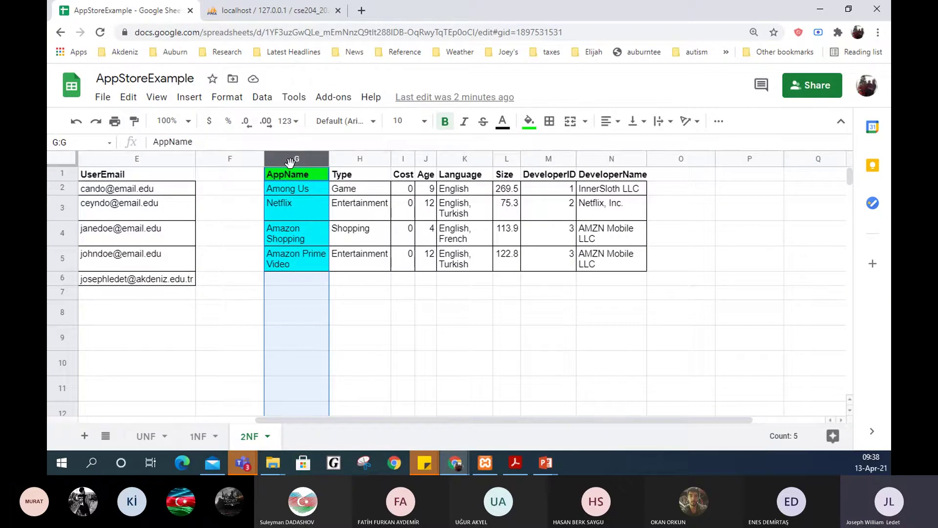
pyautogui.moveTo(602, 158); pyautogui.dragTo(321, 166)
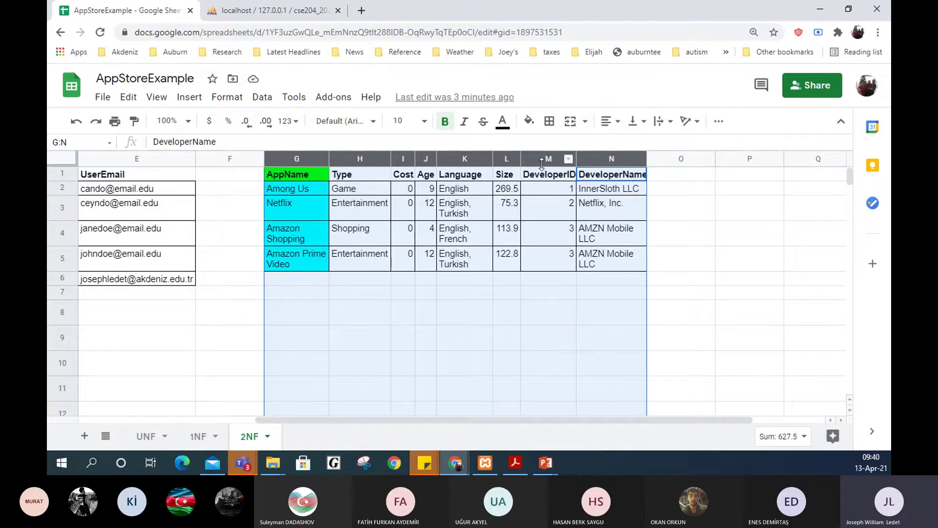
# - Compare the Age and Language values of the Netflix and Amazon Prime Video rows to check for a dependency
pyautogui.click(305, 206)
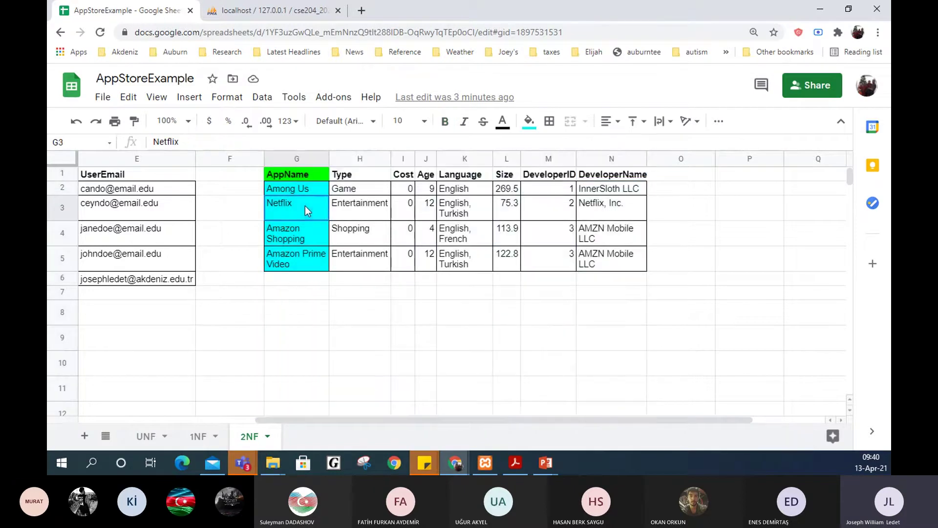
pyautogui.click(353, 211)
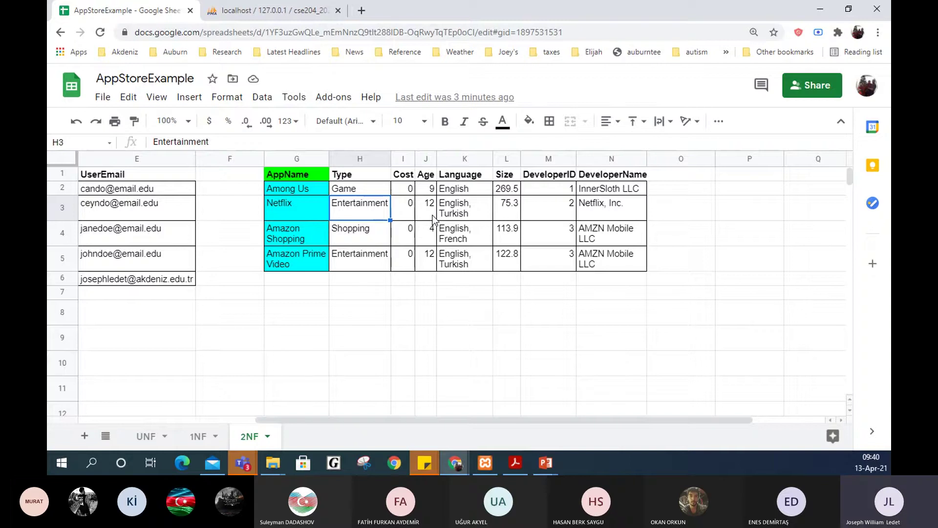
pyautogui.moveTo(433, 218); pyautogui.dragTo(462, 215)
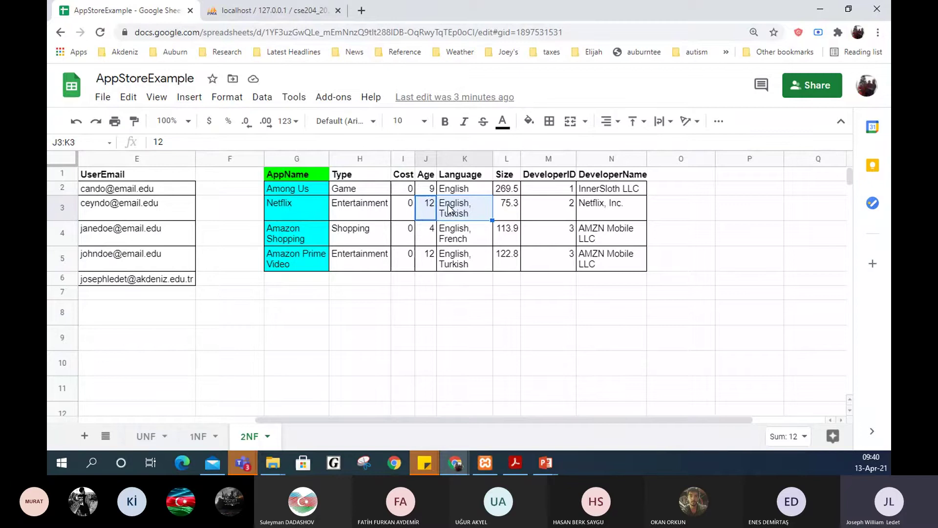
pyautogui.moveTo(428, 258); pyautogui.dragTo(470, 268)
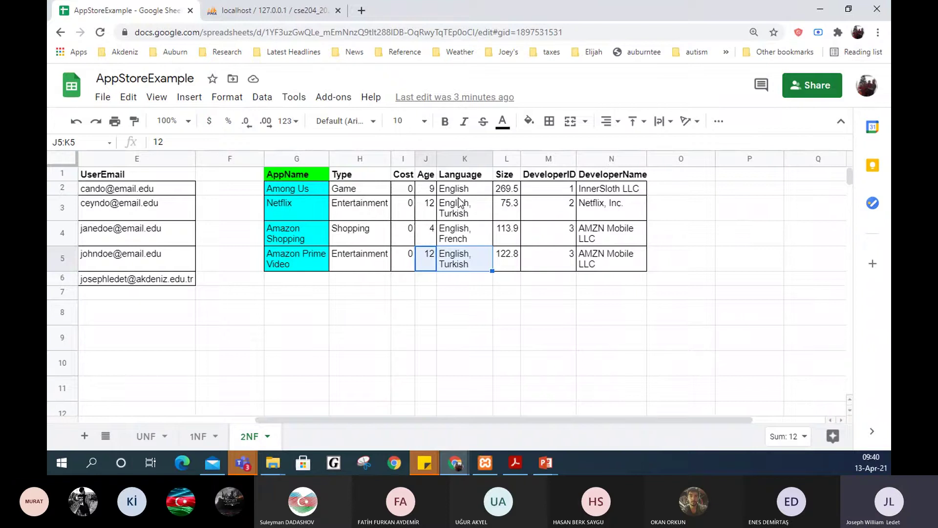
pyautogui.click(432, 214)
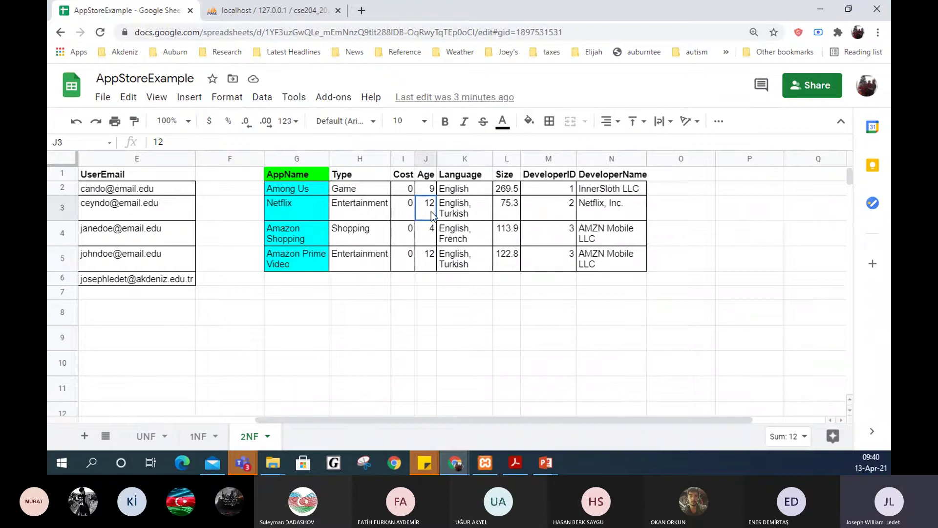
pyautogui.moveTo(432, 215); pyautogui.dragTo(456, 215)
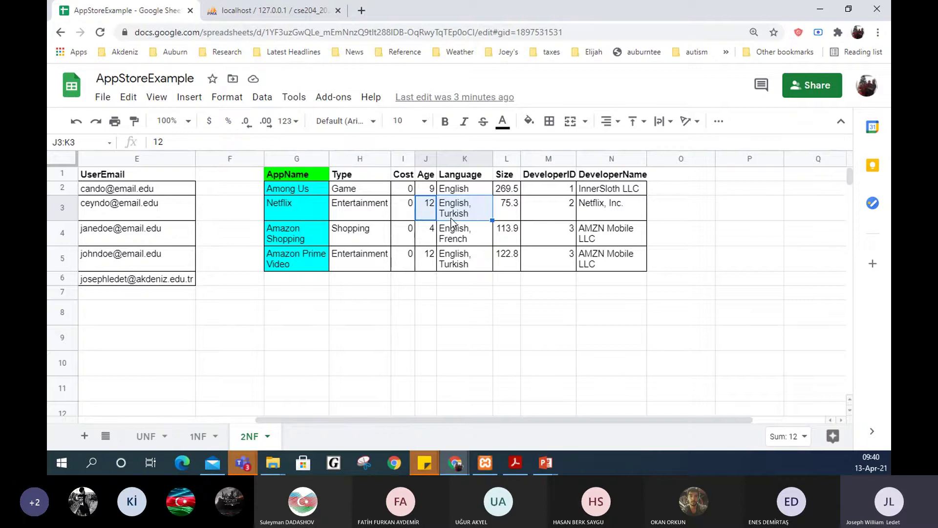
# - Examine the Size, DeveloperID and DeveloperName columns of the app table for a transitive dependency
pyautogui.click(506, 158)
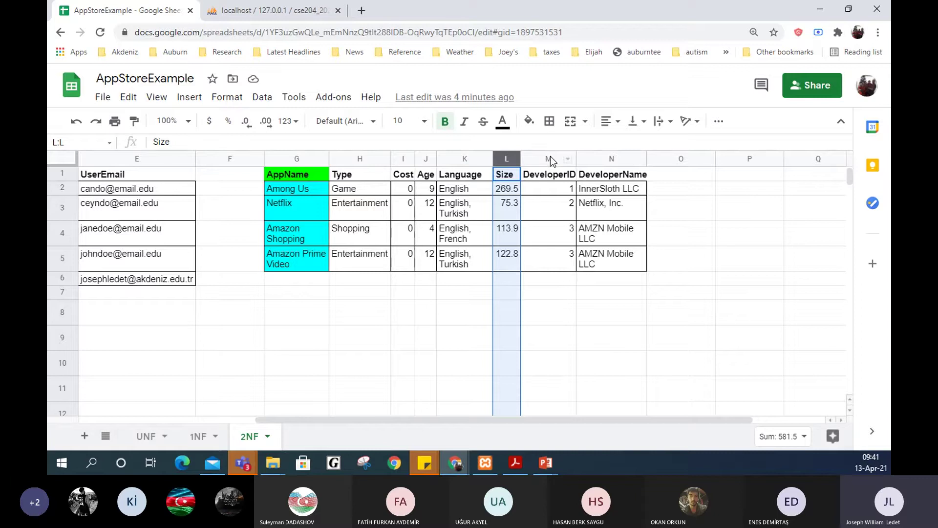
pyautogui.moveTo(553, 162); pyautogui.dragTo(586, 160)
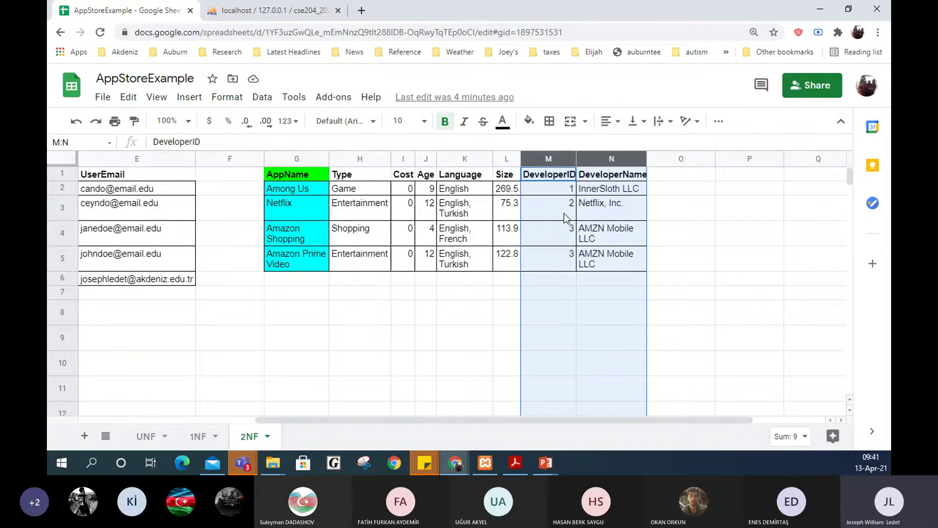
pyautogui.click(540, 189)
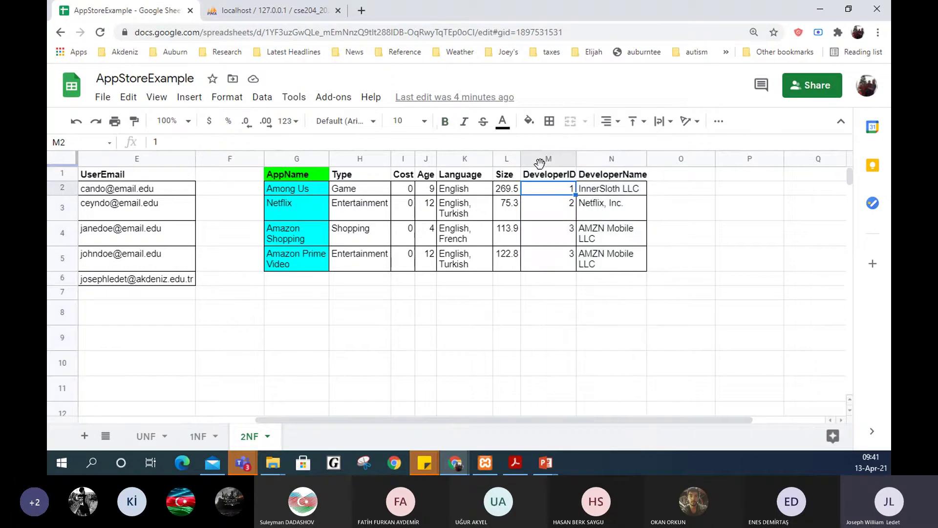
pyautogui.click(542, 158)
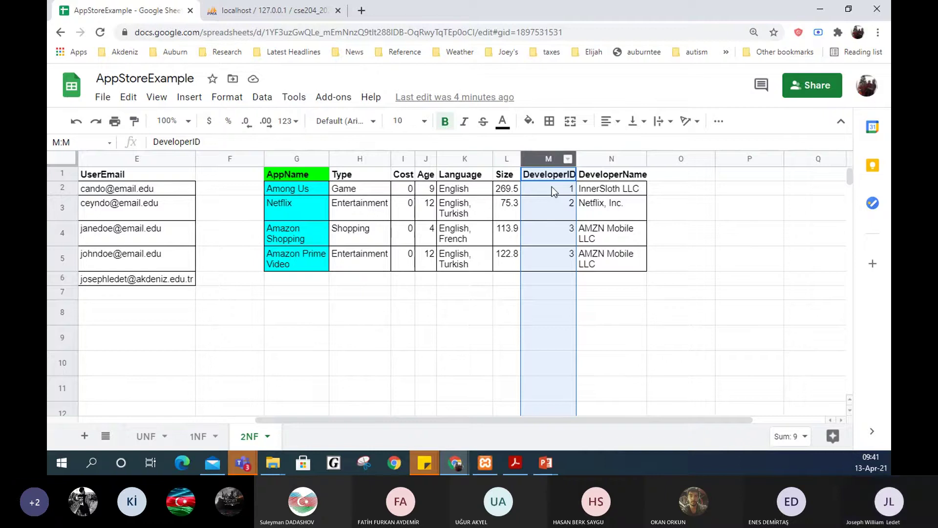
# - Select the app table's columns from Type through DeveloperID to examine their dependency on AppName
pyautogui.moveTo(442, 421); pyautogui.dragTo(169, 430)
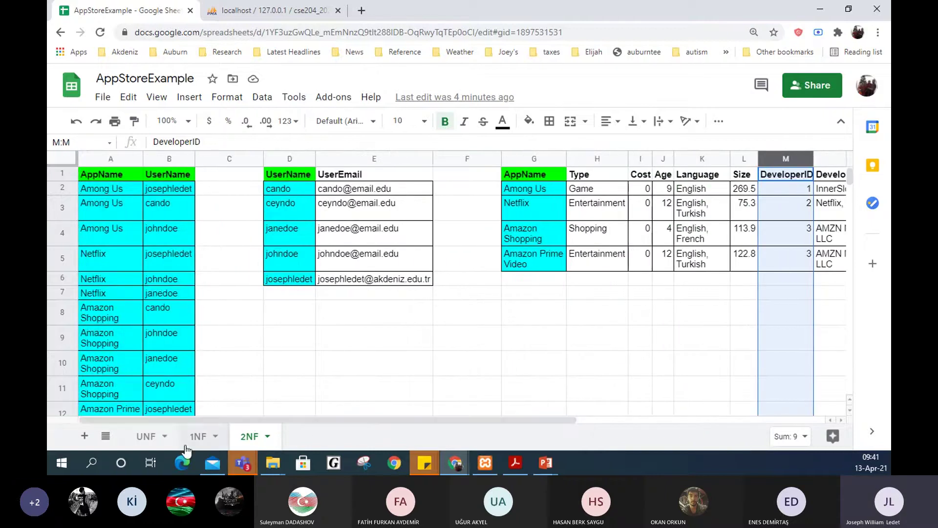
pyautogui.click(103, 160)
pyautogui.click(589, 159)
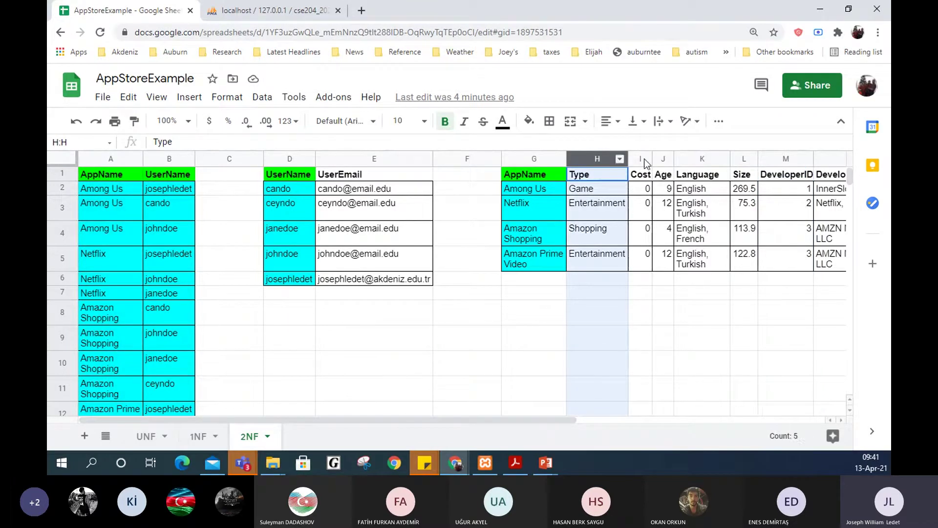
pyautogui.keyDown('shift'); pyautogui.click(811, 159); pyautogui.keyUp('shift')
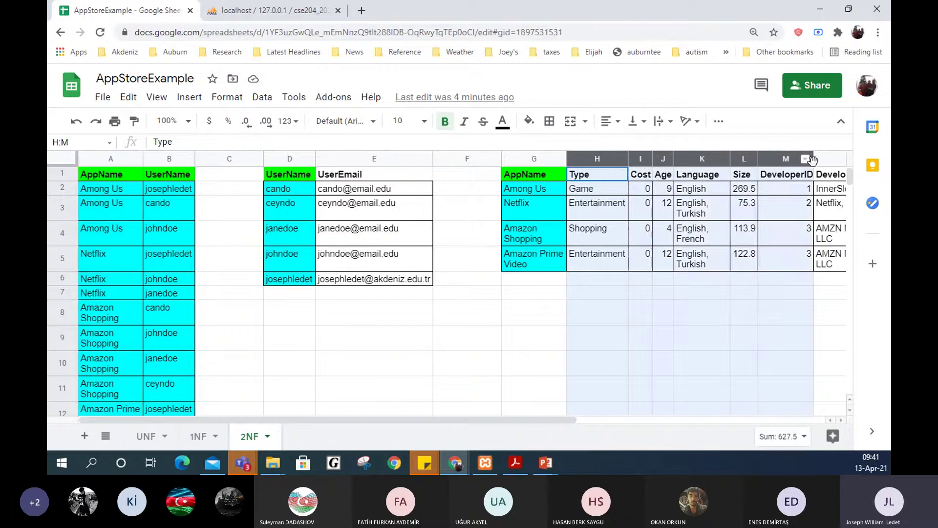
# - Examine the UserName column of the first table and the UserName and UserEmail columns of the user table for transitive dependencies
pyautogui.click(167, 159)
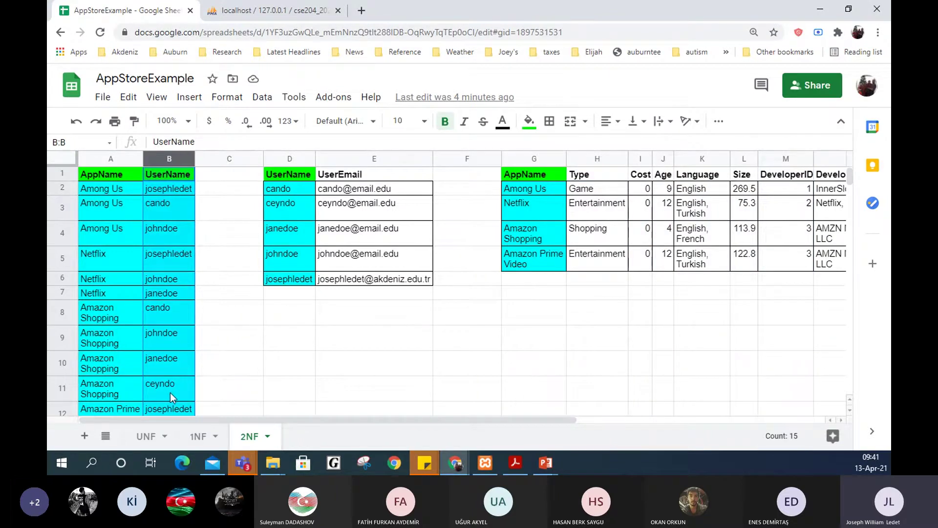
pyautogui.click(293, 159)
pyautogui.click(353, 160)
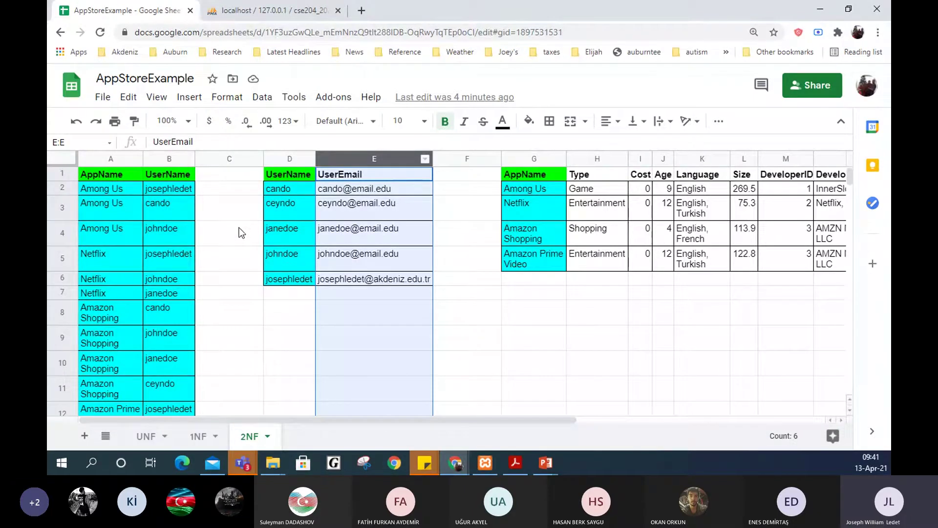
# - Compare the app table's DeveloperID and DeveloperName columns to check whether one depends on the other
pyautogui.moveTo(471, 420); pyautogui.dragTo(665, 430)
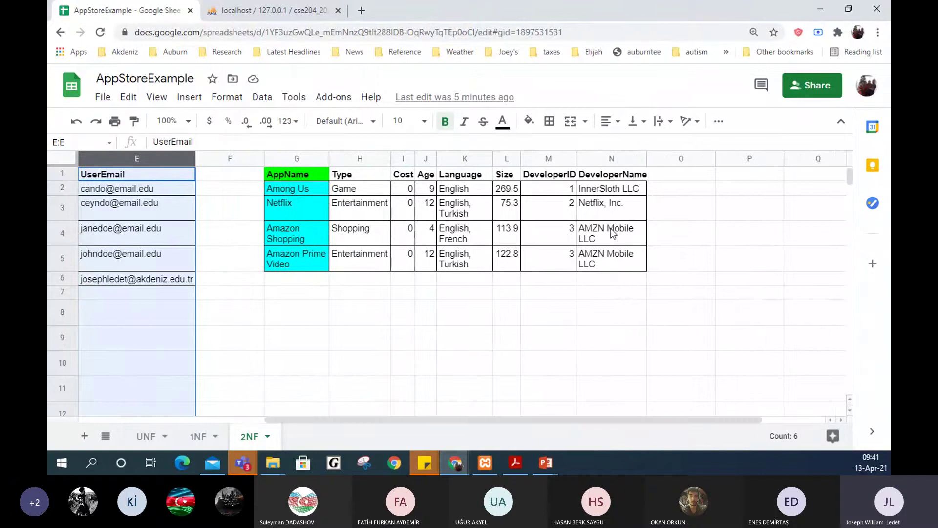
pyautogui.click(603, 160)
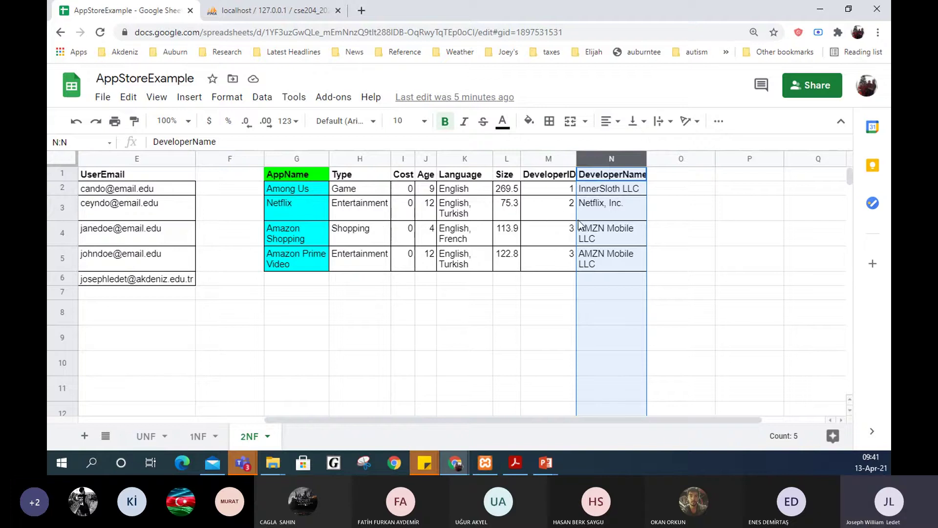
pyautogui.click(547, 160)
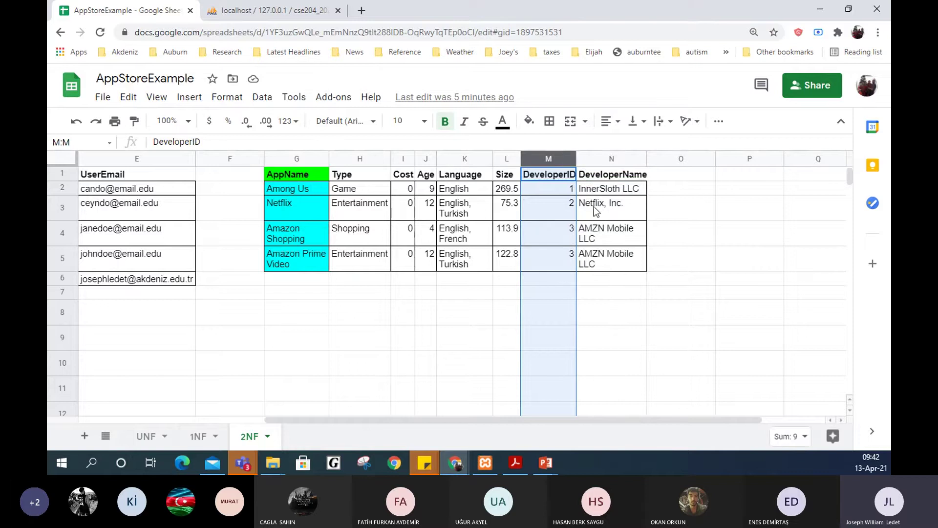
pyautogui.click(587, 160)
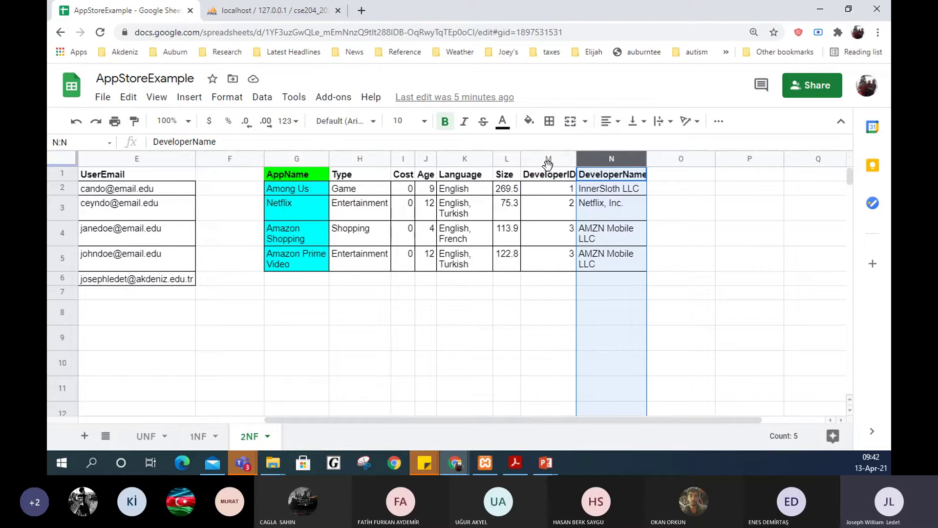
pyautogui.moveTo(551, 162); pyautogui.dragTo(596, 256)
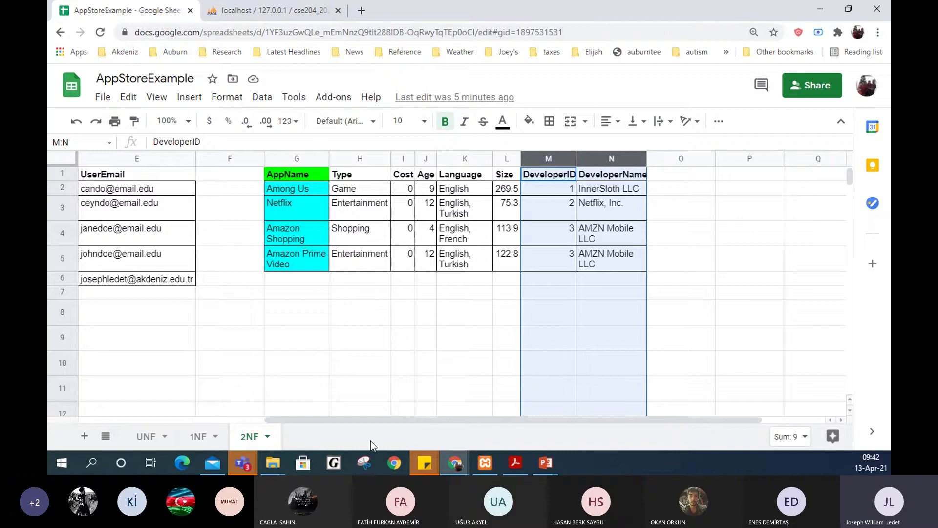
# - Duplicate the 2NF sheet and rename the copy to 3NF
pyautogui.click(267, 435)
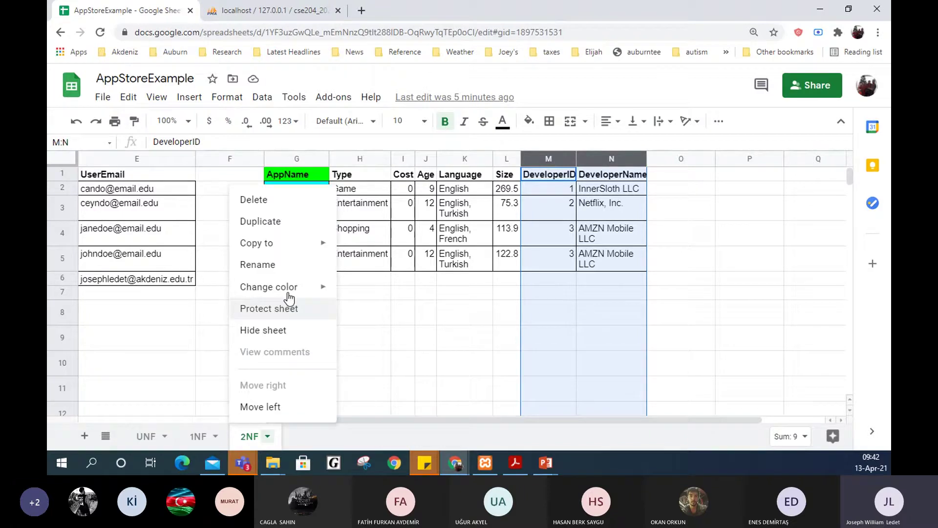
pyautogui.click(282, 221)
pyautogui.doubleClick(333, 436)
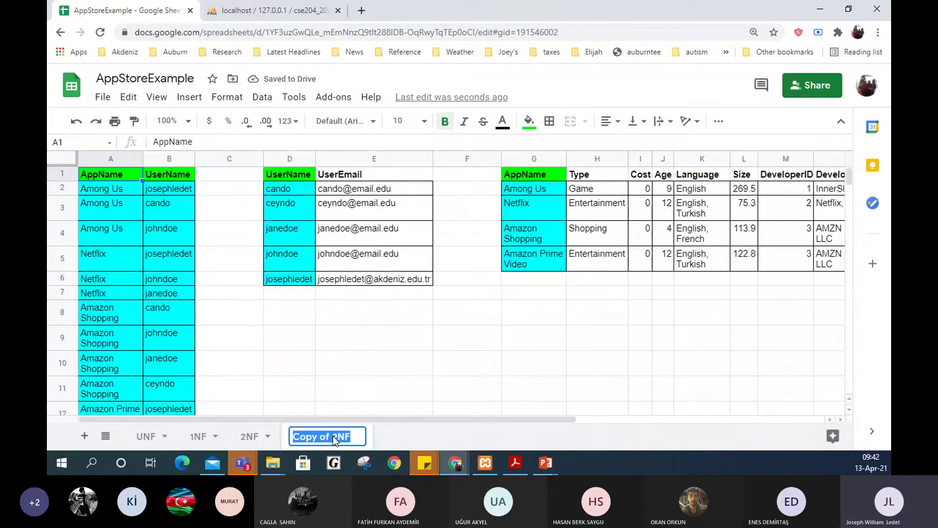
pyautogui.write('3')
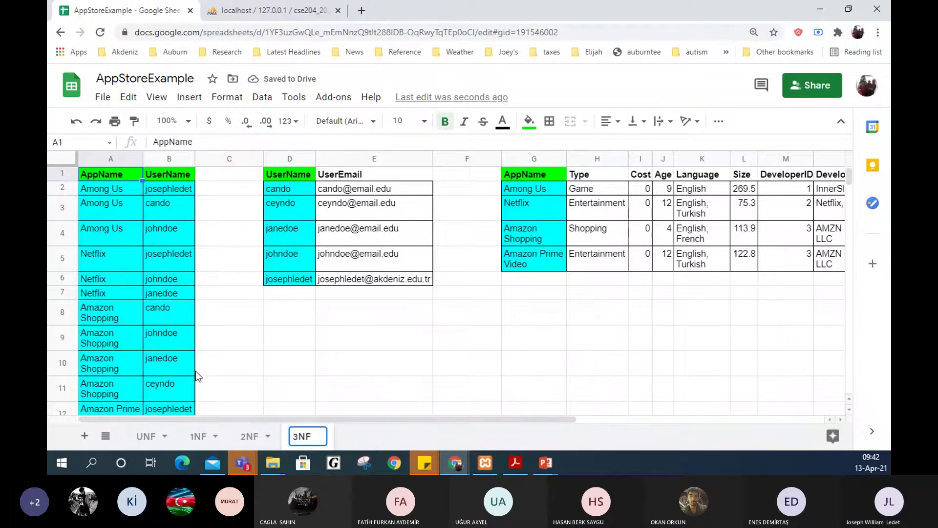
pyautogui.press('Return')
# - Examine the DeveloperID column and the AppName values G2:G5 in the 3NF sheet's app table
pyautogui.moveTo(499, 420); pyautogui.dragTo(681, 429)
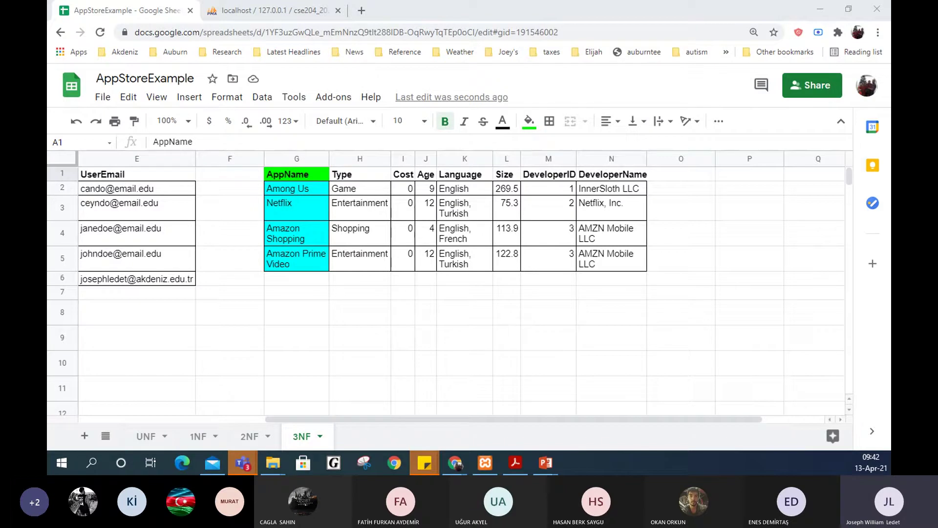
pyautogui.hscroll(-1, 460, 283)
pyautogui.click(548, 158)
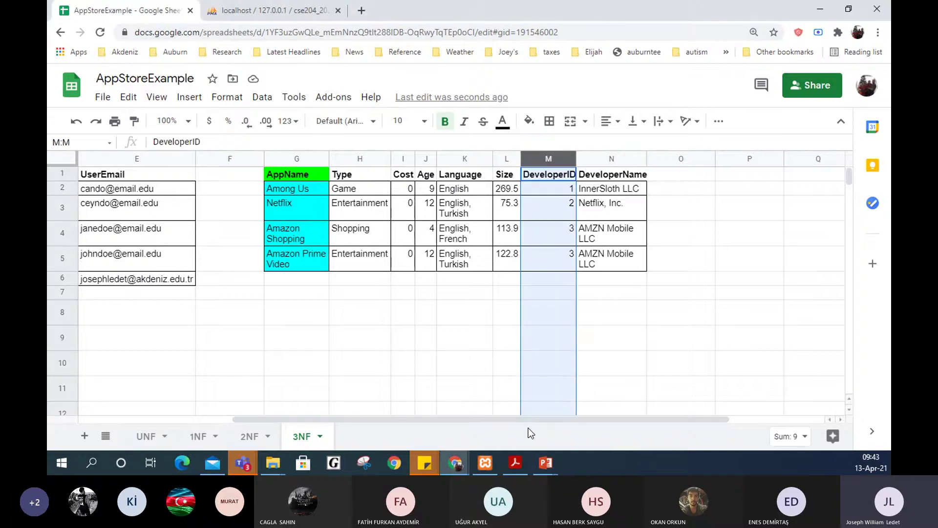
pyautogui.moveTo(516, 422); pyautogui.dragTo(307, 436)
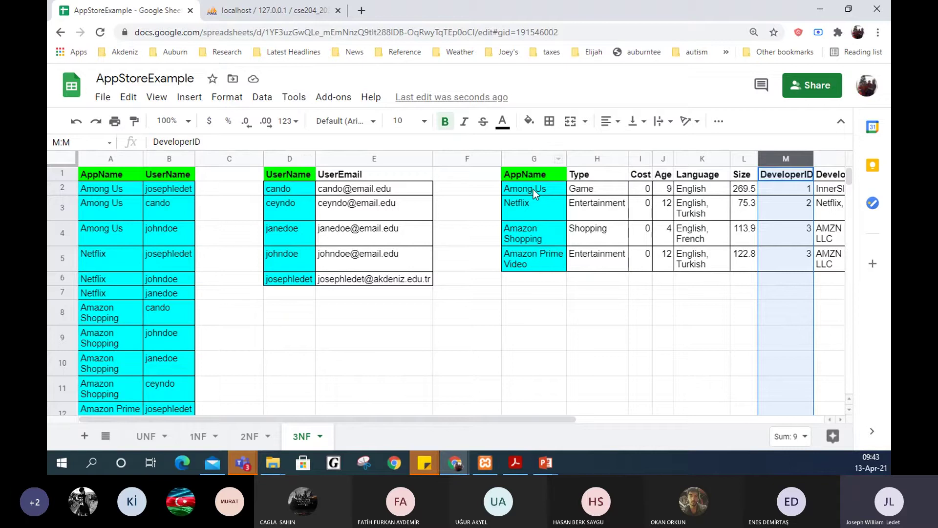
pyautogui.moveTo(534, 193); pyautogui.dragTo(534, 259)
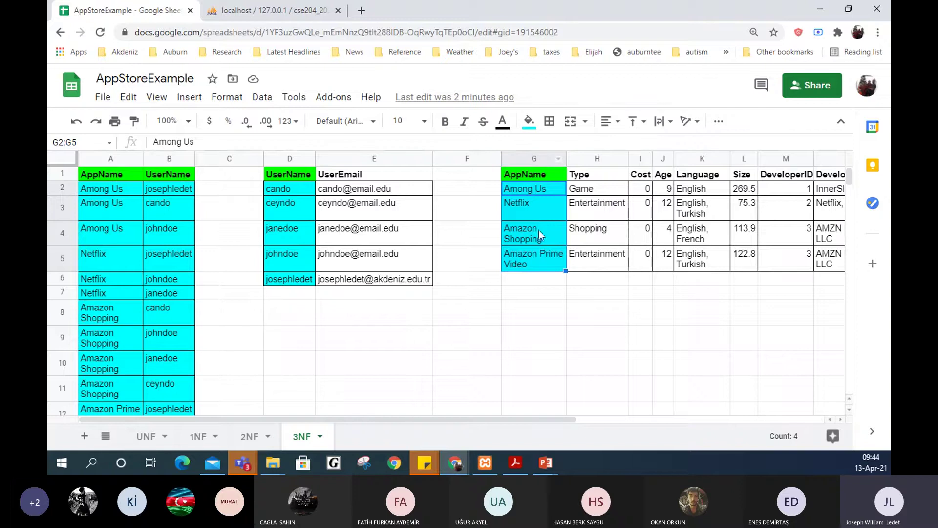
pyautogui.click(534, 189)
pyautogui.moveTo(534, 190); pyautogui.dragTo(534, 264)
# - Copy the DeveloperID and DeveloperName columns M:N of the 3NF sheet into the empty columns starting at P
pyautogui.moveTo(535, 418); pyautogui.dragTo(724, 435)
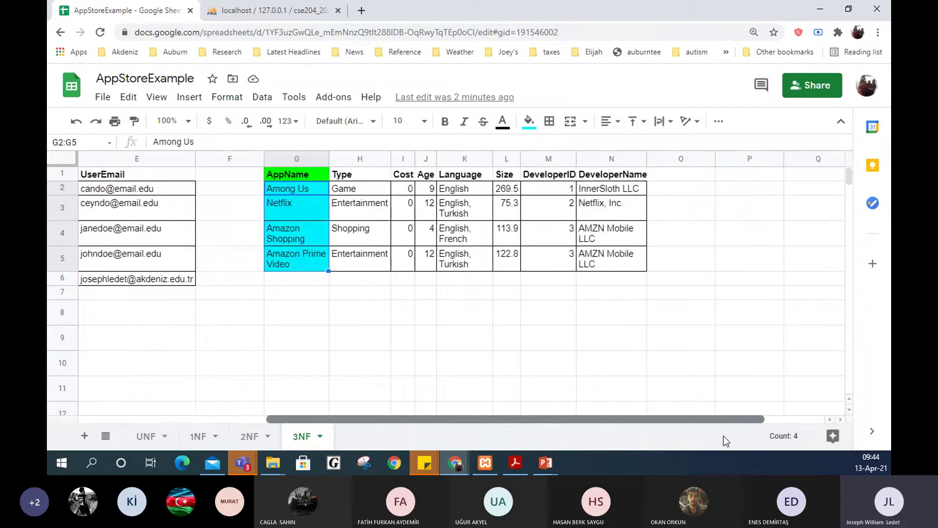
pyautogui.click(546, 159)
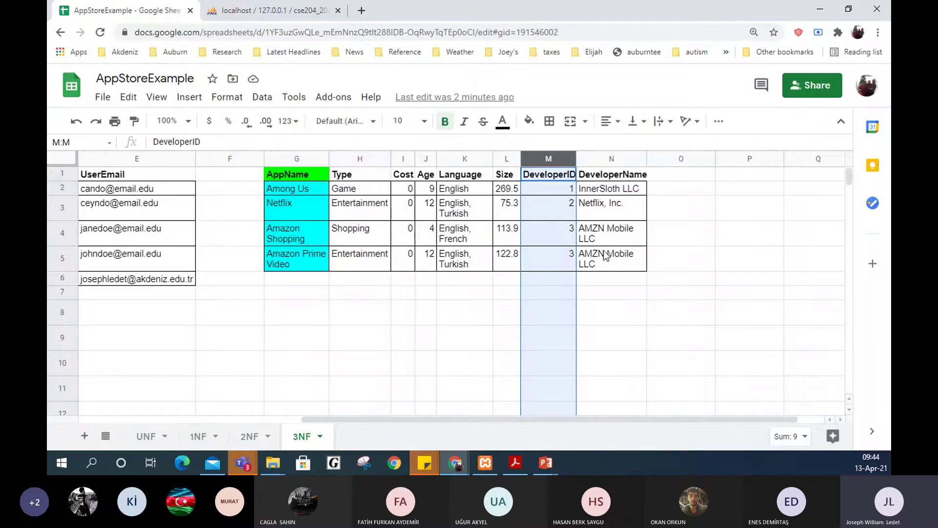
pyautogui.hotkey('shift', 'Right')
pyautogui.hotkey('ctrl', 'c')
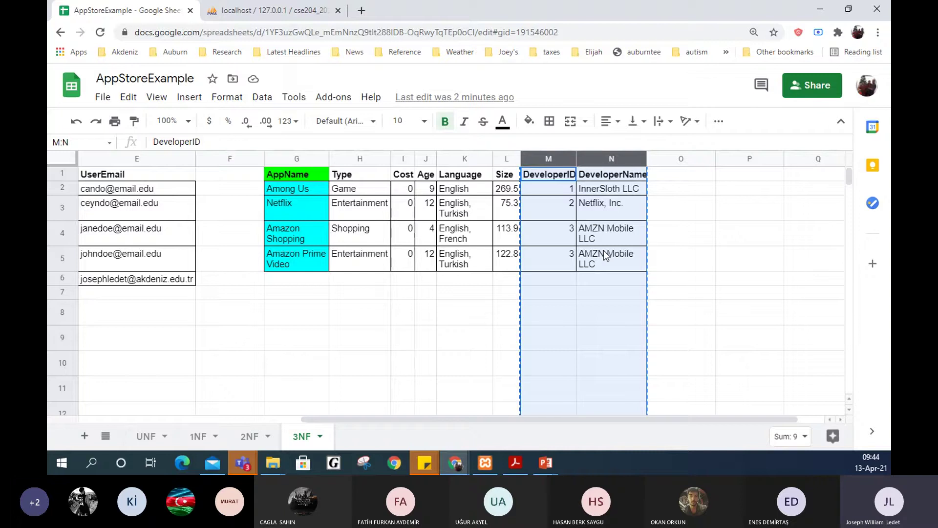
pyautogui.click(722, 159)
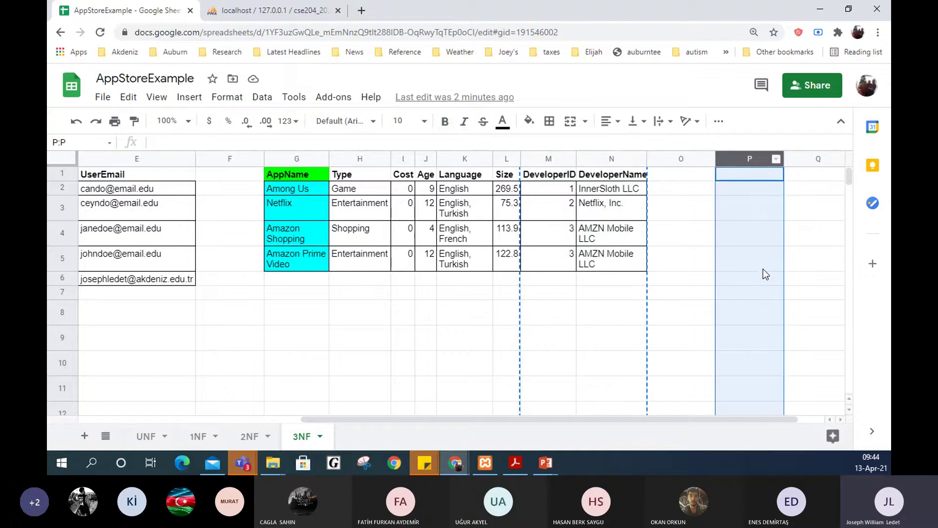
pyautogui.hotkey('ctrl', 'v')
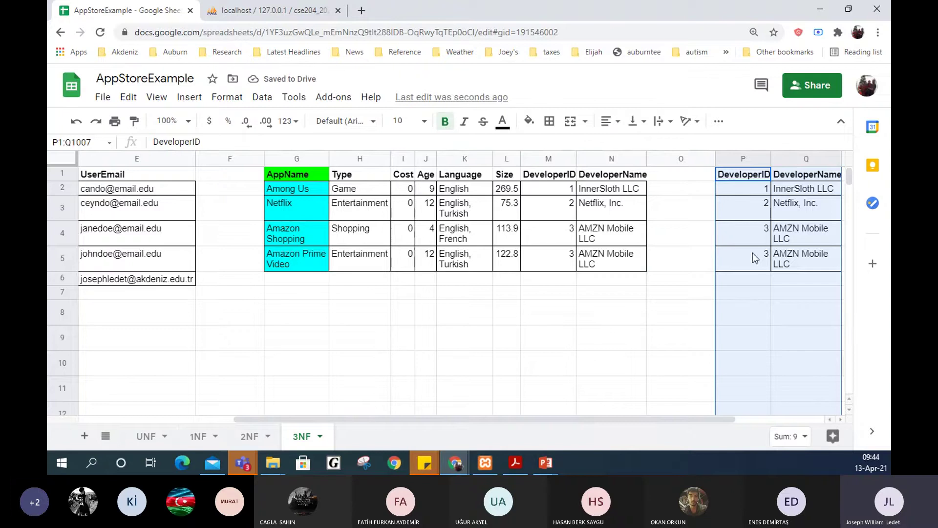
# - Delete the duplicate AMZN Mobile LLC entry in cells P5:Q5, shifting the cells up
pyautogui.moveTo(752, 253); pyautogui.dragTo(826, 266)
pyautogui.rightClick(826, 266)
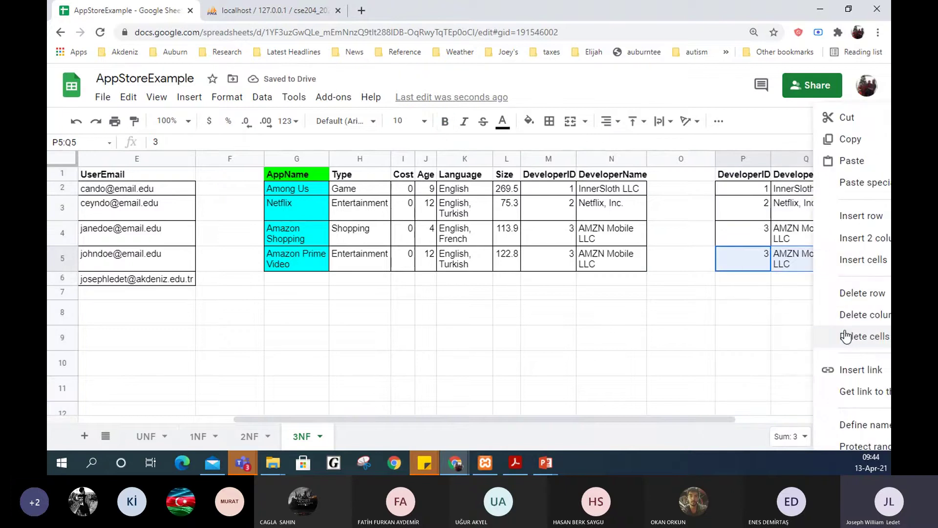
pyautogui.moveTo(846, 337)
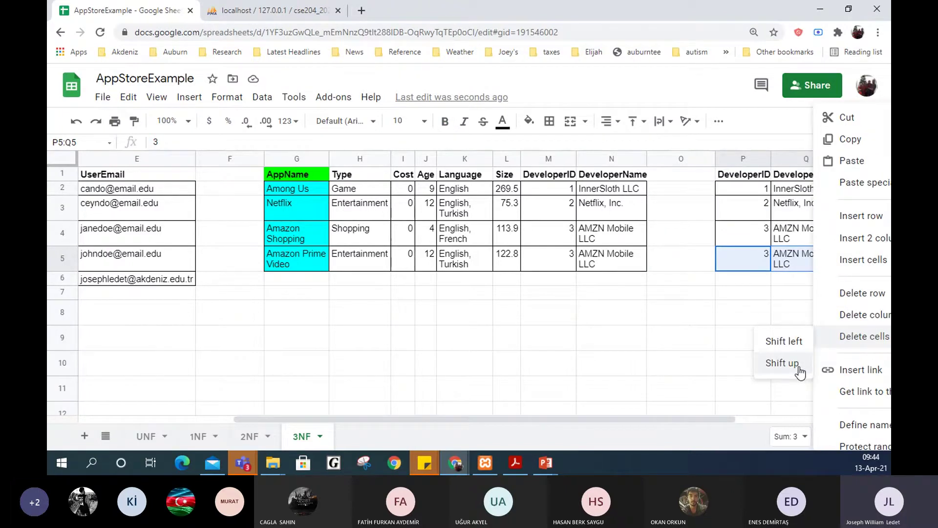
pyautogui.click(799, 367)
# - Mark DeveloperID as the new table's key by filling header P1 green and cells P2:P4 cyan
pyautogui.click(601, 159)
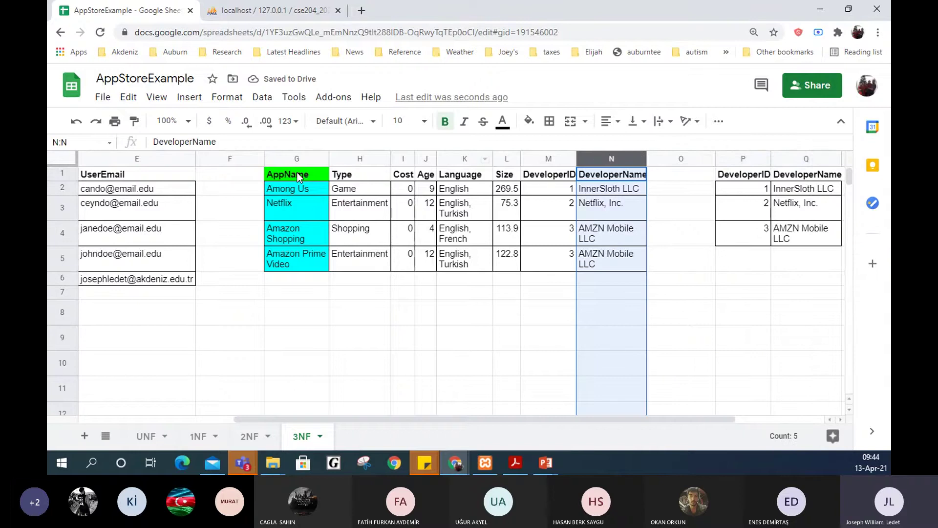
pyautogui.hotkey('ctrl', 'z')
pyautogui.click(529, 121)
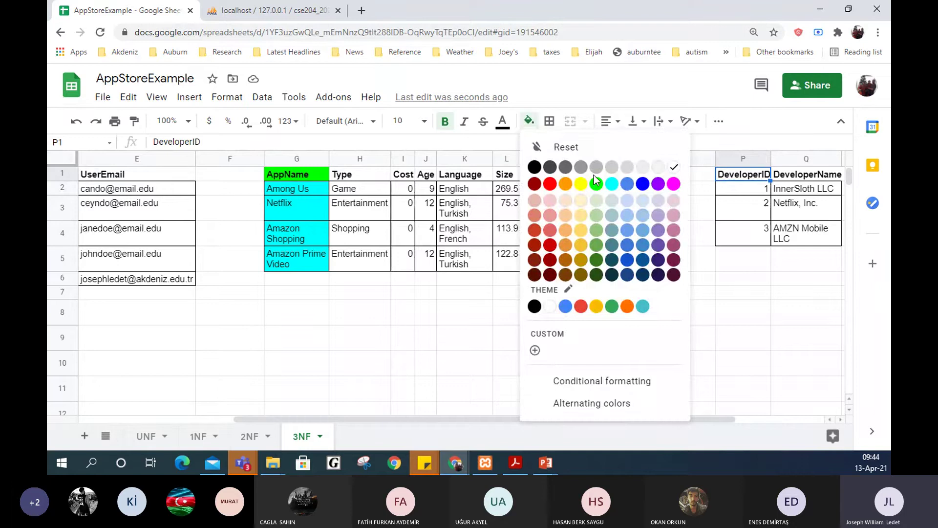
pyautogui.click(595, 184)
pyautogui.moveTo(743, 188); pyautogui.dragTo(743, 233)
pyautogui.click(529, 121)
pyautogui.click(611, 183)
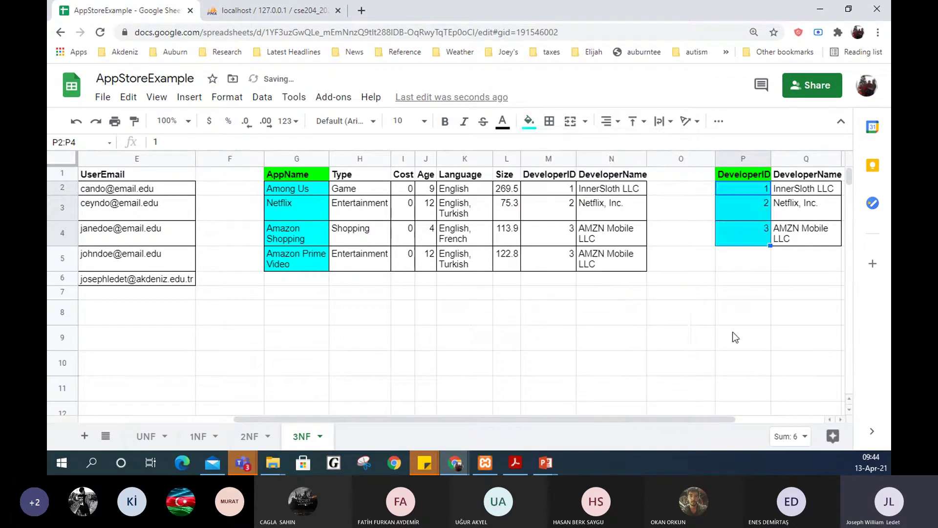
# - Delete the DeveloperName column N from the app table
pyautogui.click(736, 338)
pyautogui.click(607, 160)
pyautogui.rightClick(607, 160)
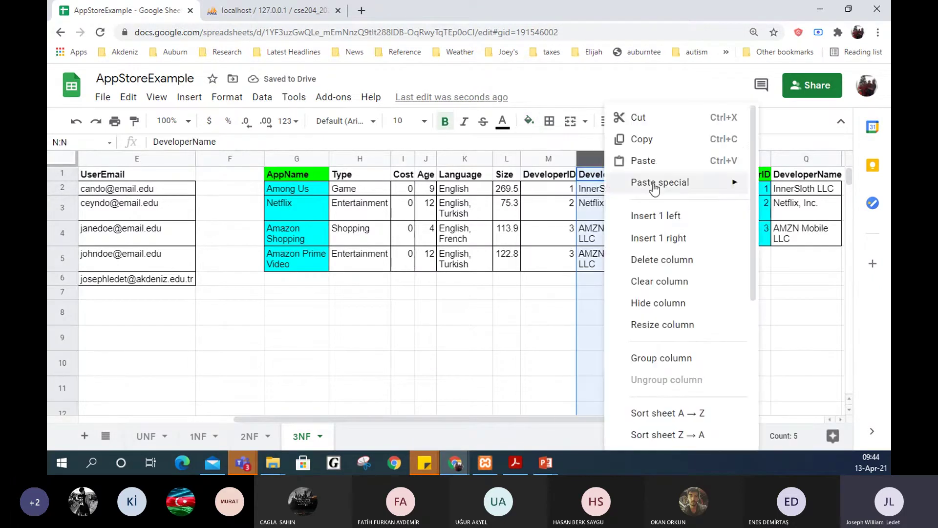
pyautogui.click(683, 267)
pyautogui.click(586, 336)
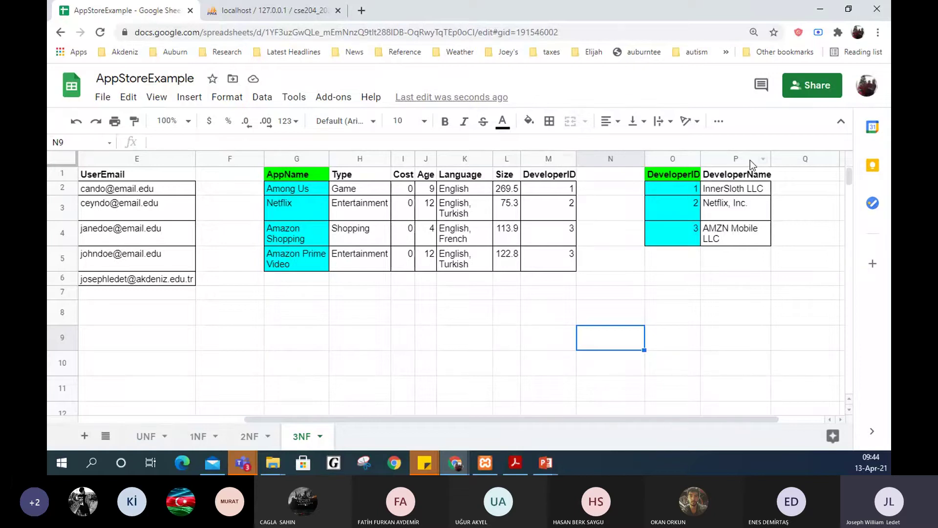
# - Switch to phpMyAdmin, check the appinfo table's rows and start a two-column table named developer in the cse204_2021 database
pyautogui.click(286, 17)
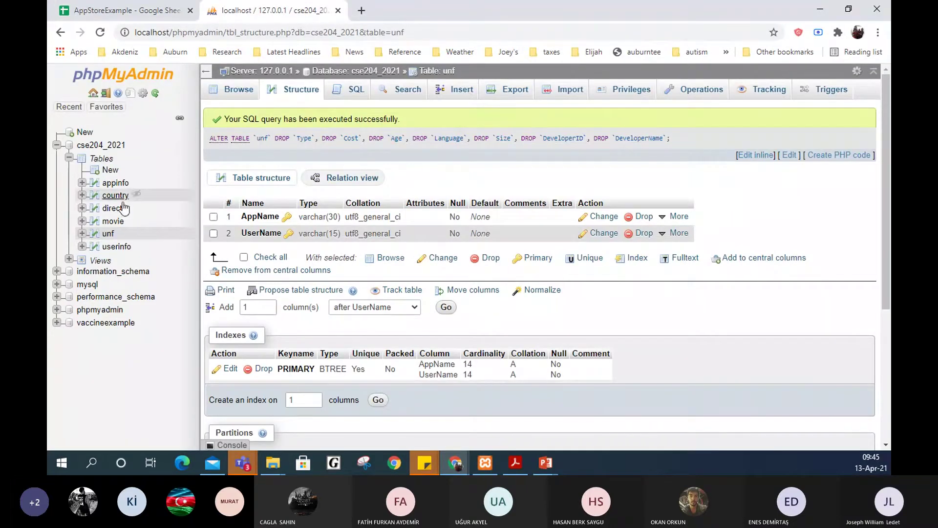
pyautogui.click(115, 183)
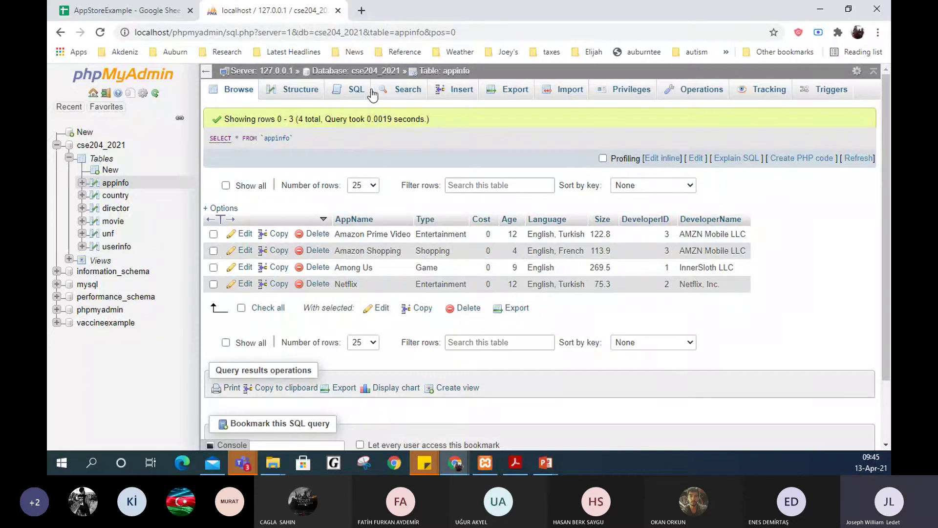
pyautogui.click(102, 159)
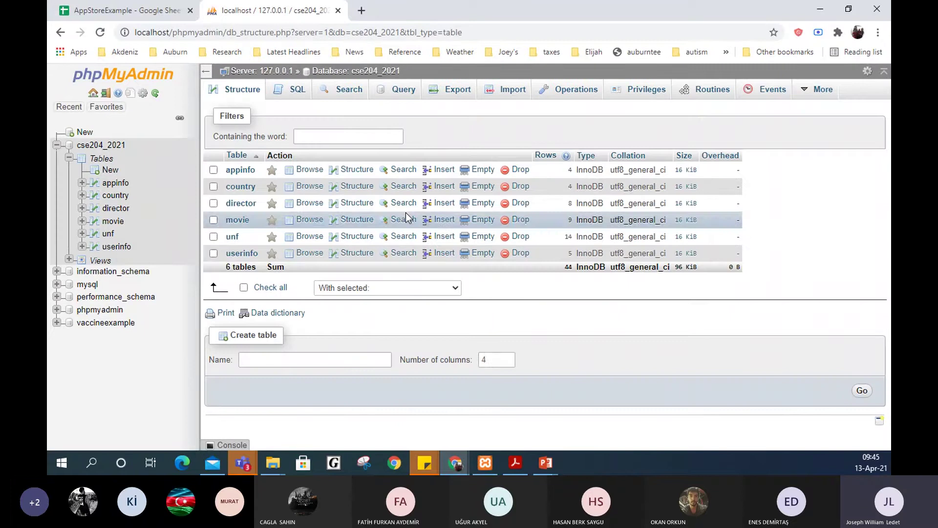
pyautogui.doubleClick(484, 360)
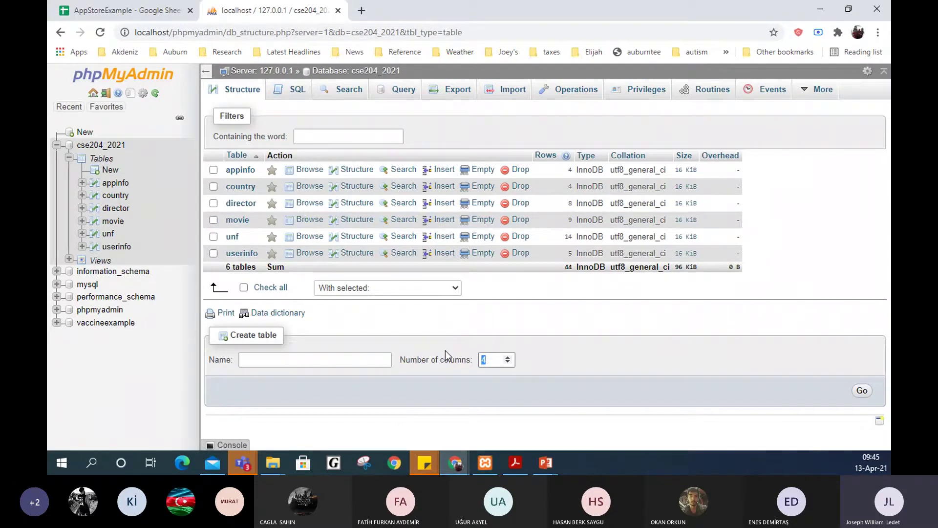
pyautogui.write('2')
pyautogui.click(299, 359)
pyautogui.write('developer')
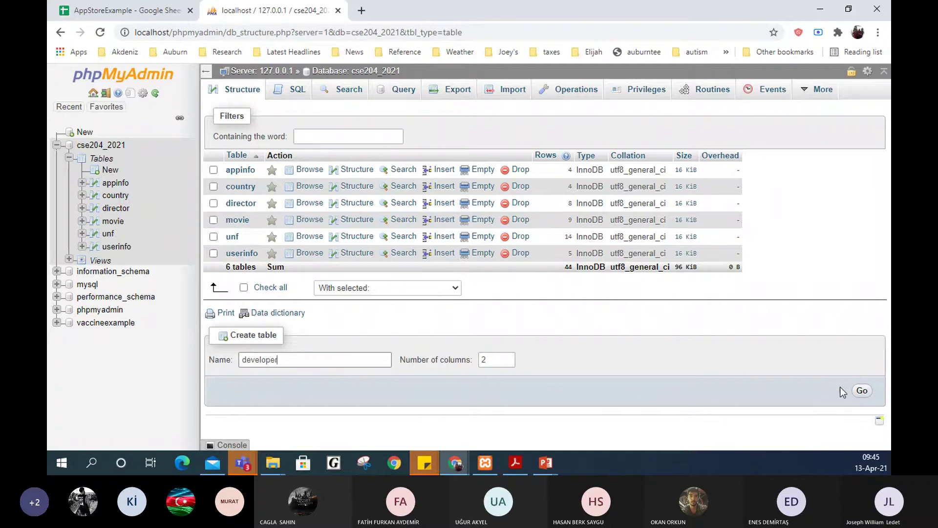
pyautogui.click(861, 390)
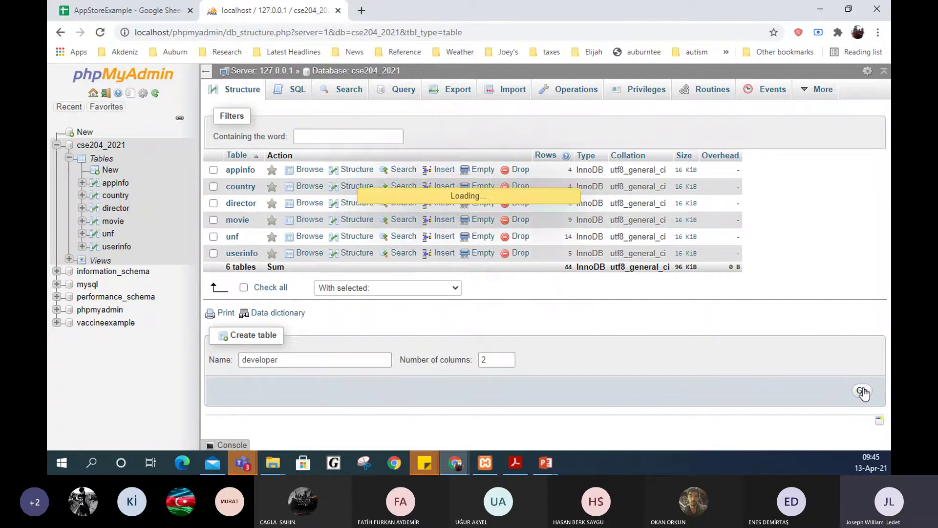
# - Name the developer table's two columns ID and Name
pyautogui.click(264, 183)
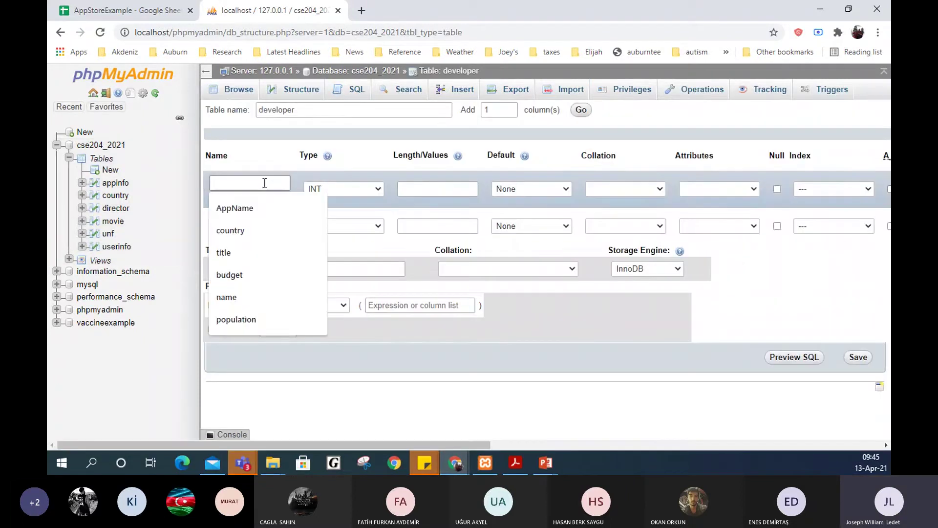
pyautogui.write('ID')
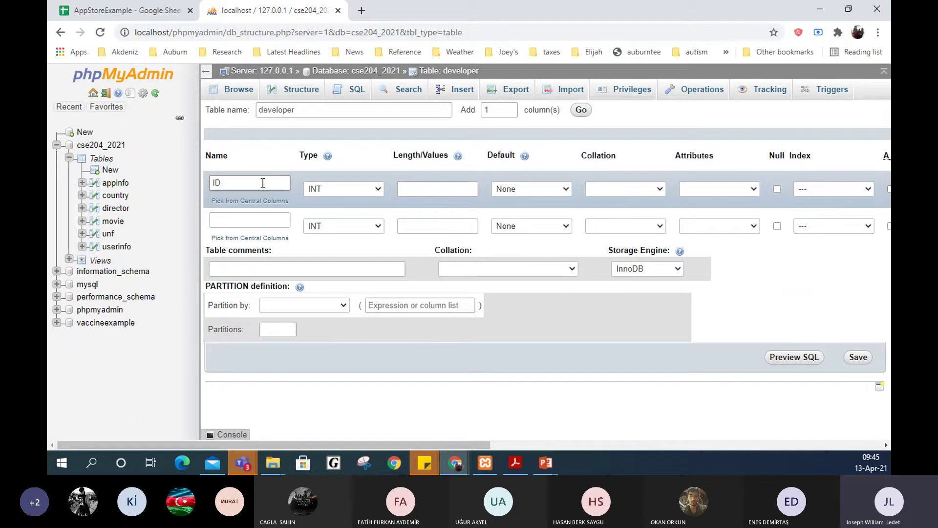
pyautogui.click(248, 221)
pyautogui.write('Name')
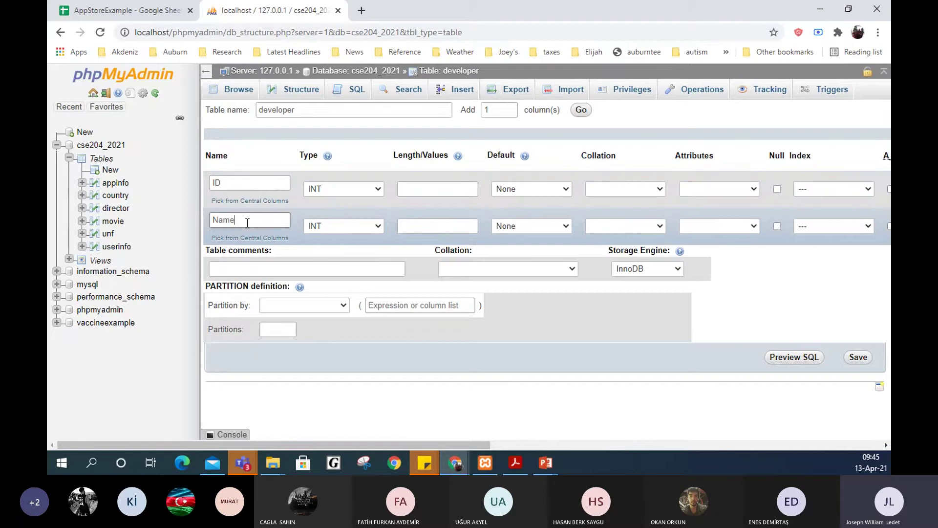
# - Keep the ID column as INT and define the Name column as VARCHAR with length 30
pyautogui.click(358, 192)
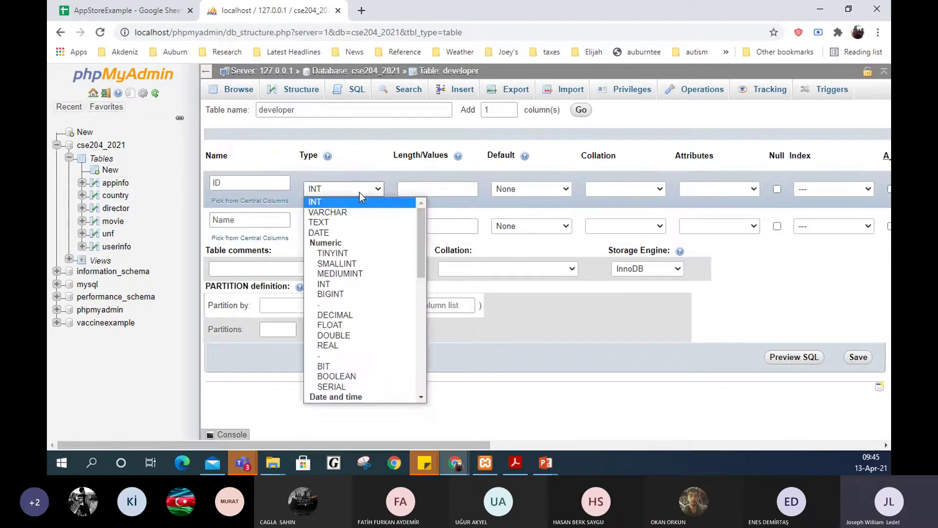
pyautogui.click(359, 192)
pyautogui.click(358, 229)
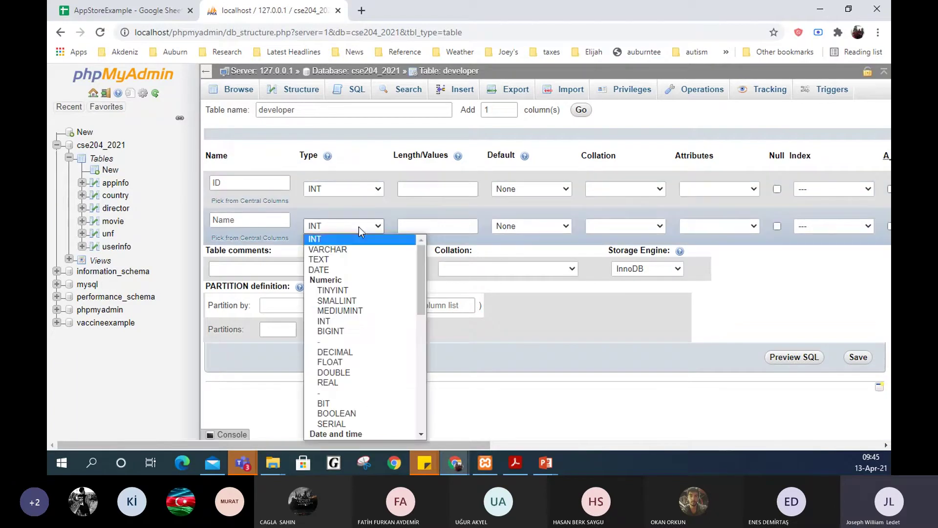
pyautogui.click(328, 250)
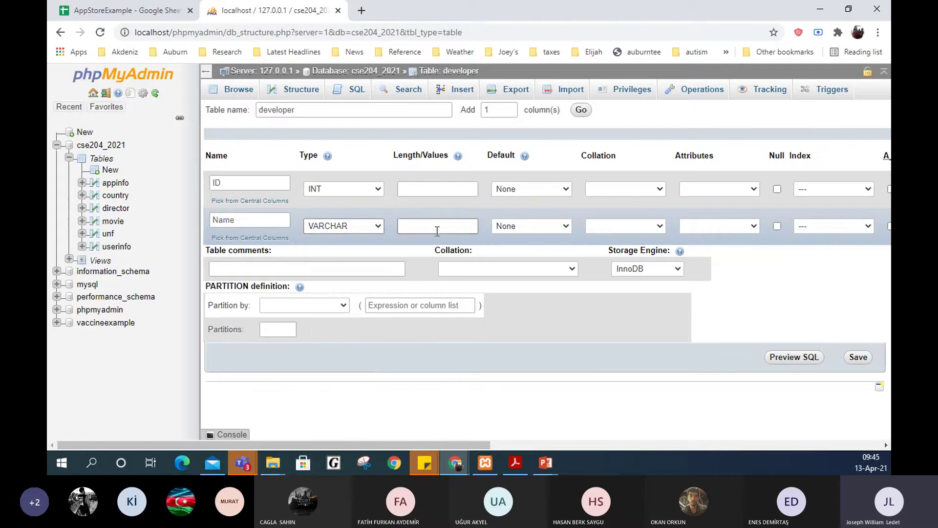
pyautogui.click(437, 227)
pyautogui.click(438, 270)
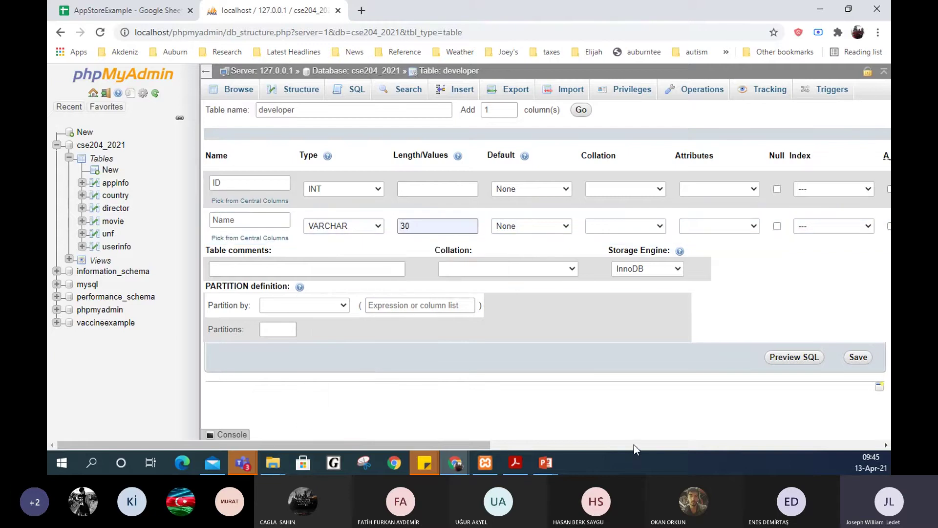
# - Allow NULL for the ID column and make it the developer table's PRIMARY index
pyautogui.click(777, 189)
pyautogui.click(836, 191)
pyautogui.click(839, 211)
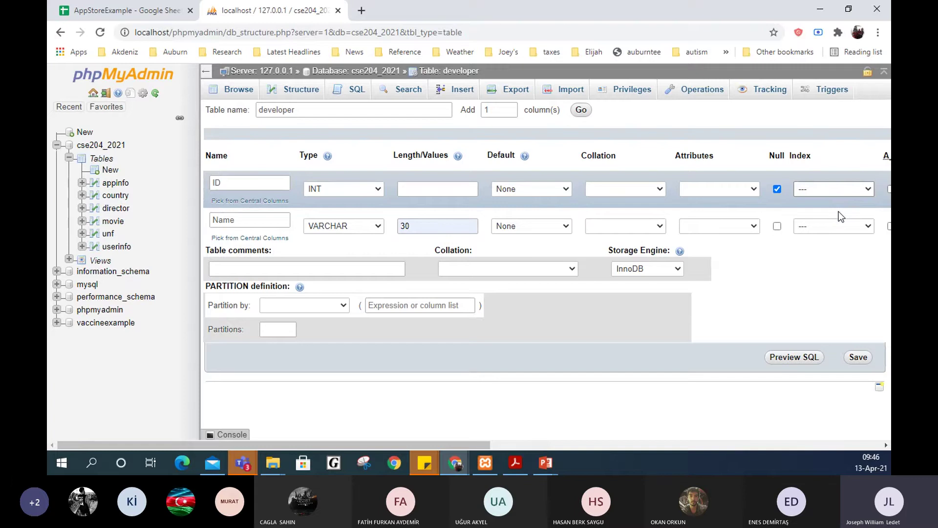
pyautogui.press('Return')
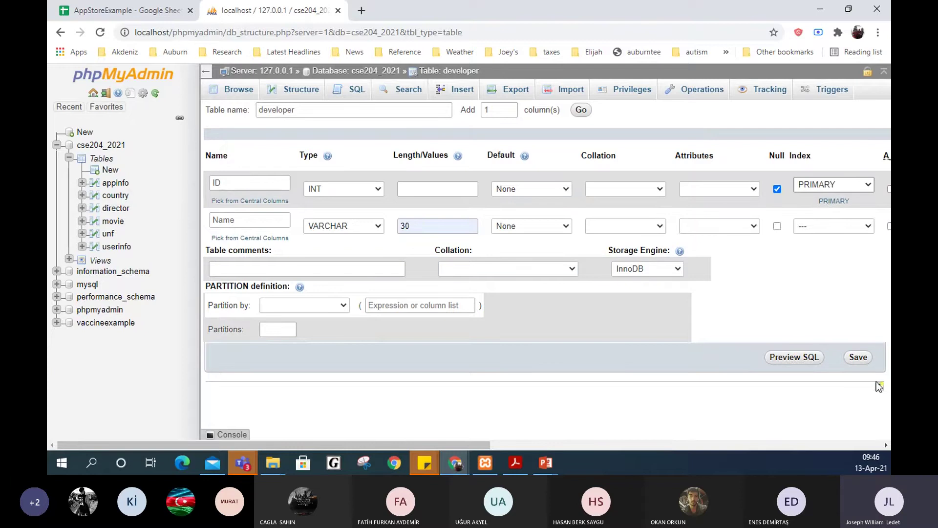
# - Preview the developer table's CREATE TABLE statement, select its text and check the SQL deliverables in the assignment PDF in Acrobat Reader
pyautogui.click(797, 364)
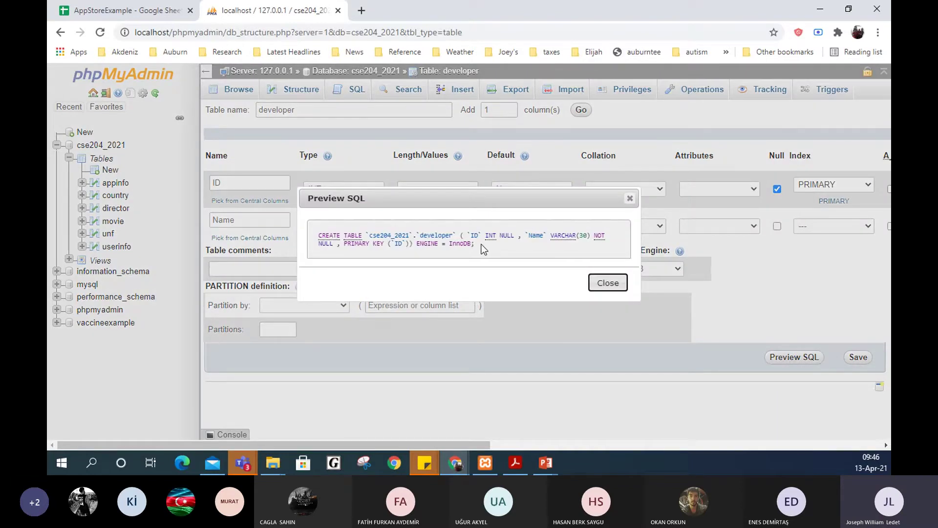
pyautogui.click(256, 238)
pyautogui.tripleClick(313, 240)
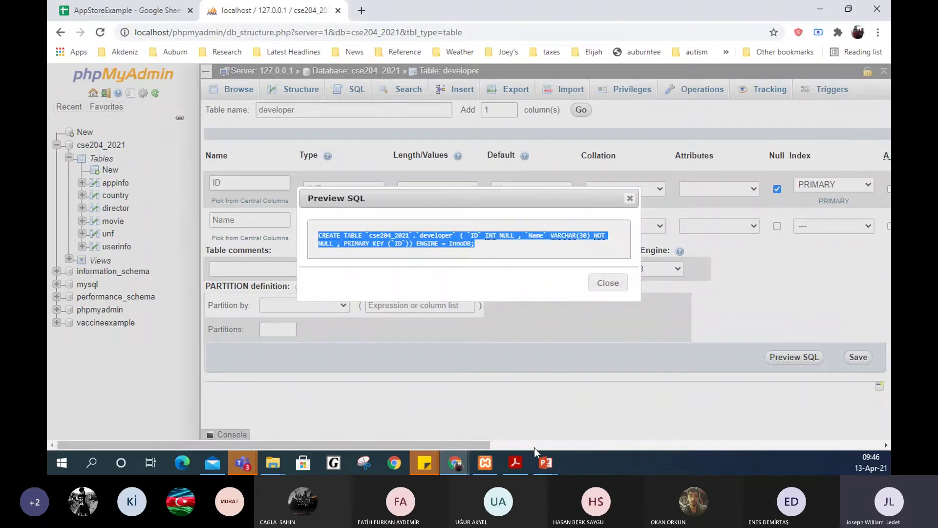
pyautogui.click(520, 466)
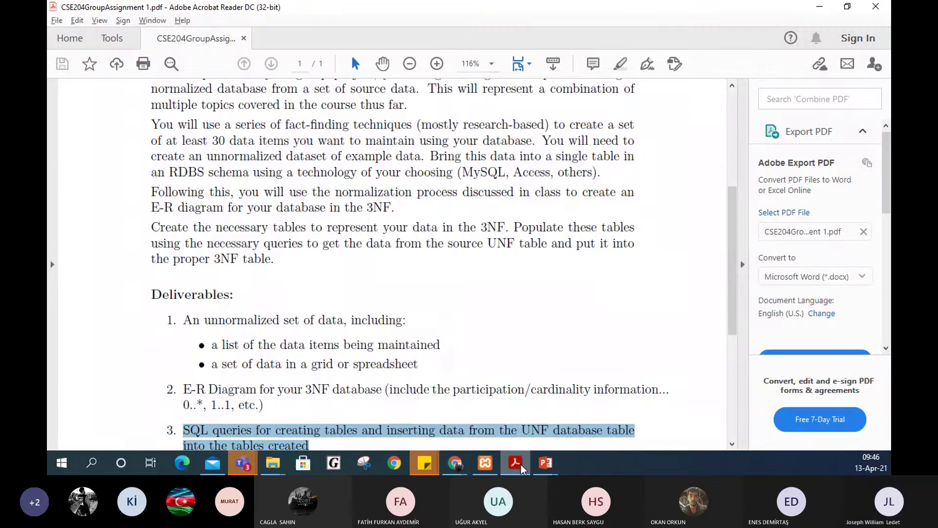
pyautogui.scroll(-5, 327, 296)
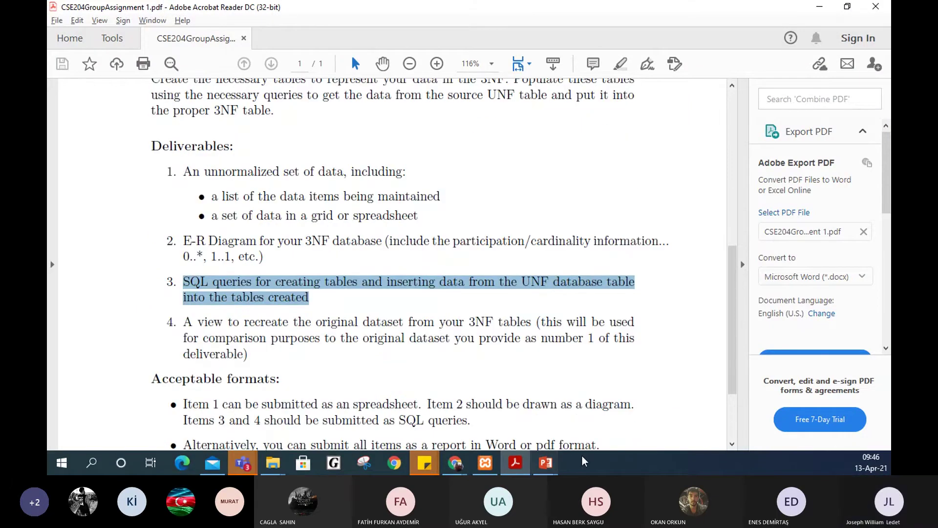
# - Switch back to phpMyAdmin, close the SQL preview and save the developer table
pyautogui.moveTo(455, 463)
pyautogui.click(590, 405)
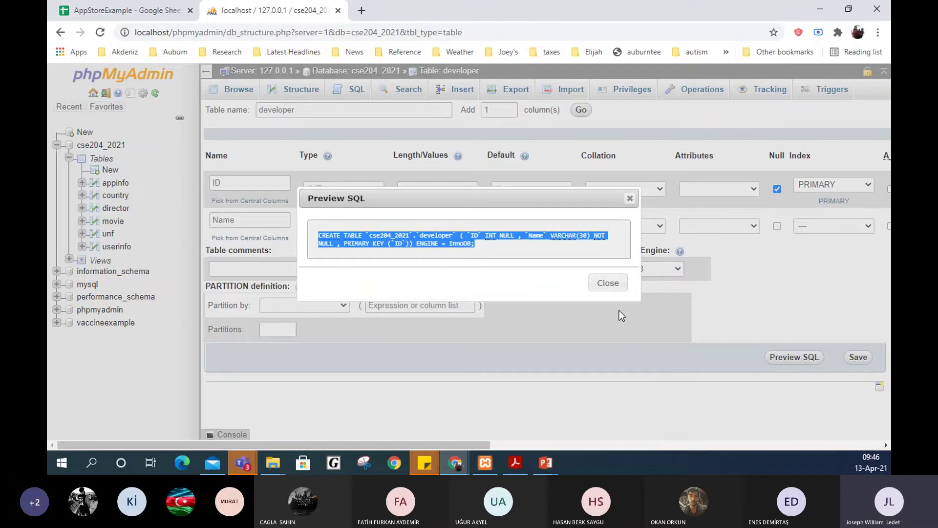
pyautogui.click(617, 284)
pyautogui.click(858, 357)
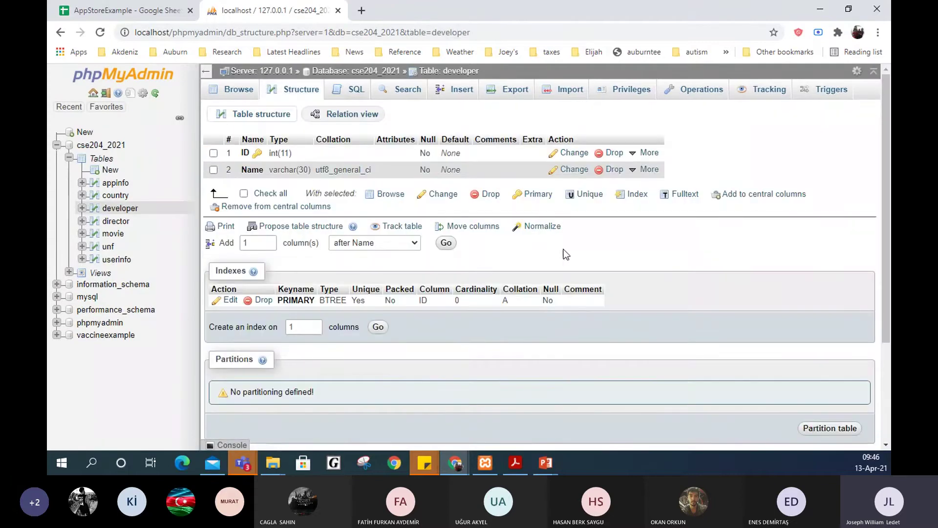
# - Write an SQL query that inserts the distinct developerid and developername values from unf into the developer table
pyautogui.click(353, 91)
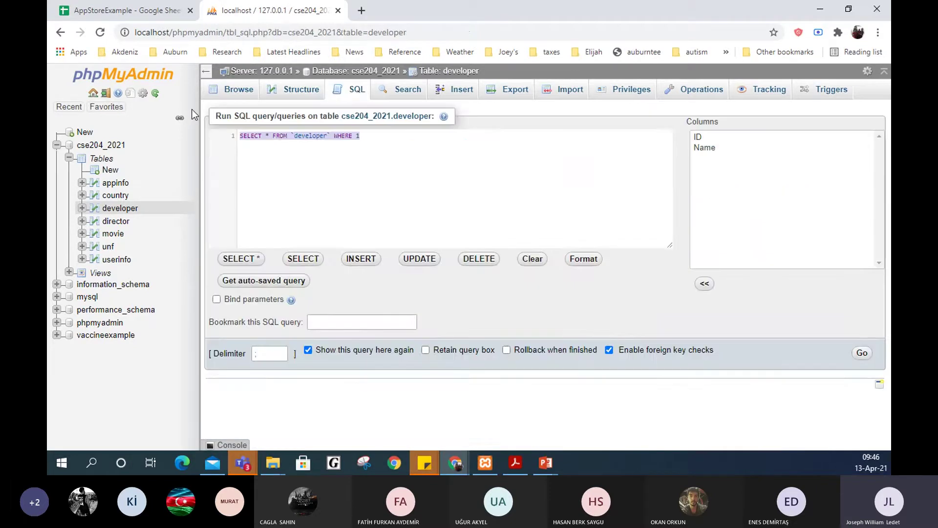
pyautogui.write('INSERT INTO ')
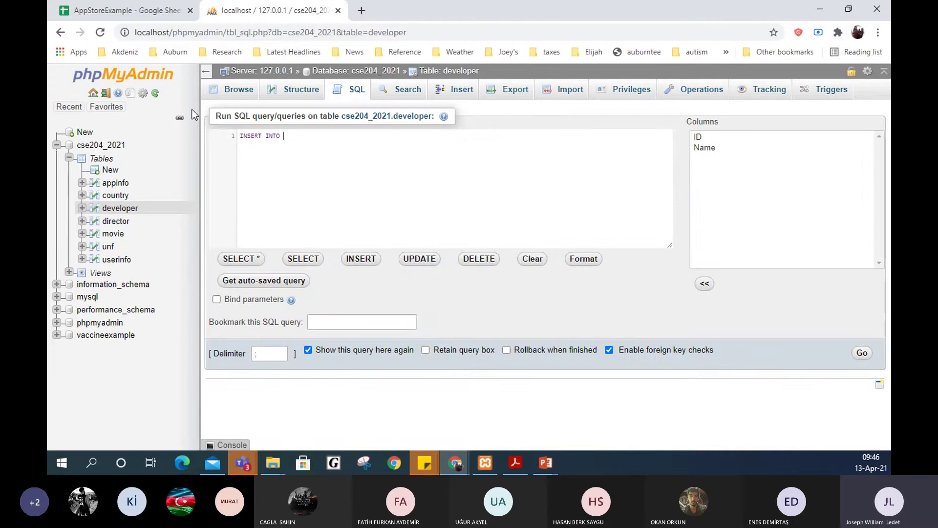
pyautogui.write('developer')
pyautogui.press('Return')
pyautogui.write('sELE')
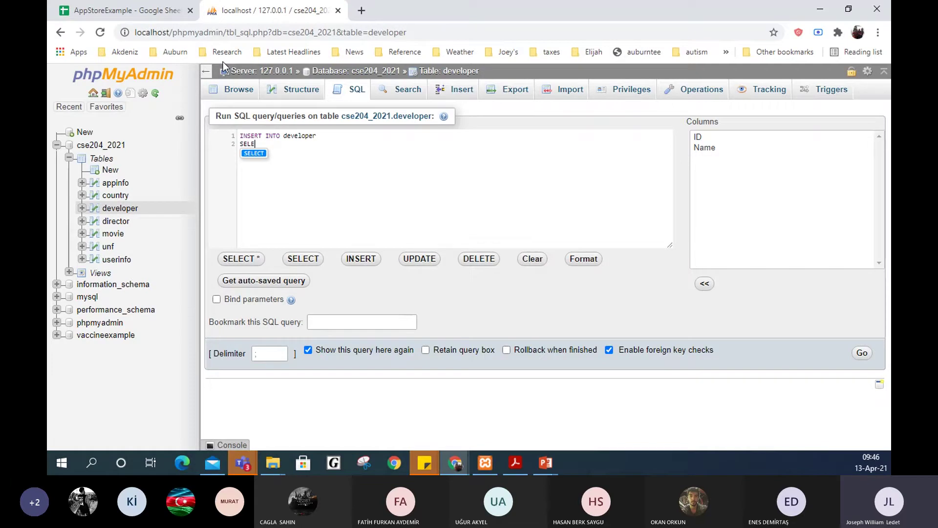
pyautogui.write('CT DISTINCT ')
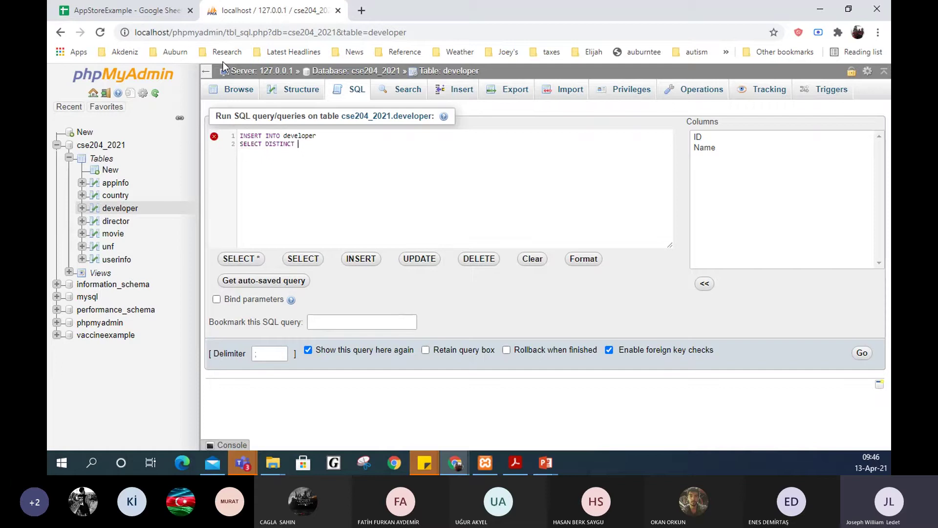
pyautogui.write('developerid, de')
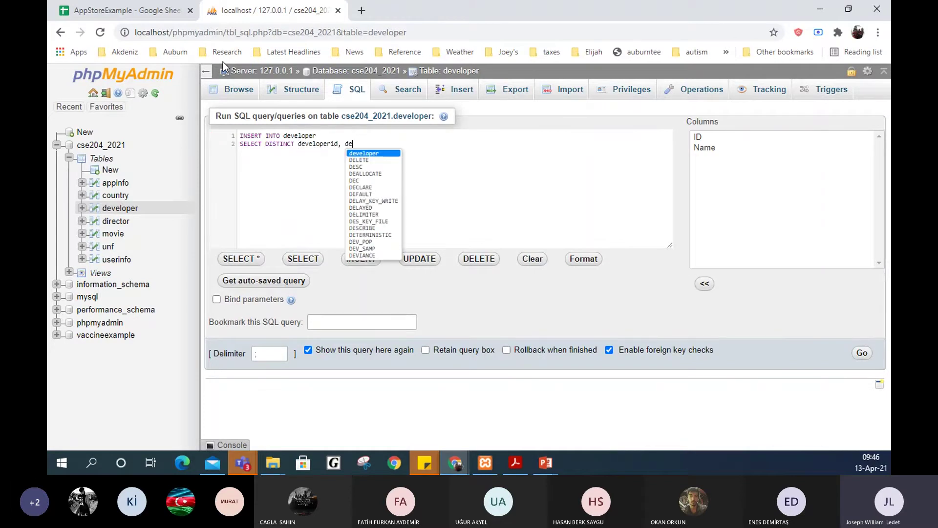
pyautogui.press('Return')
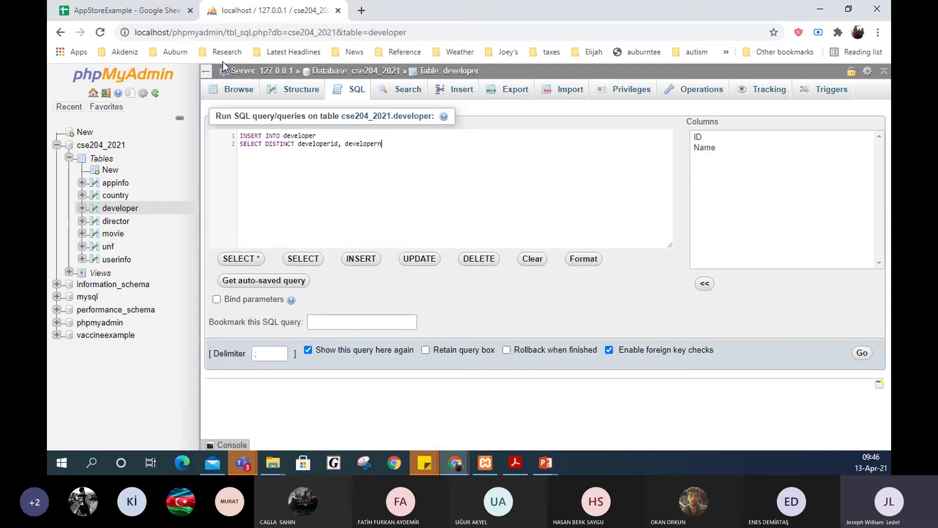
pyautogui.write('name')
pyautogui.press('Return')
pyautogui.write('FROM unf')
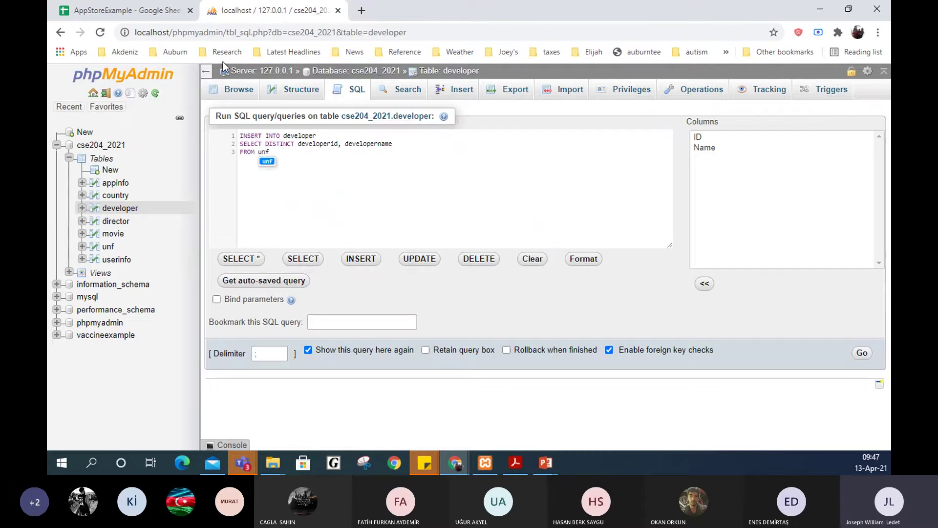
# - Enable Retain query box and run the insert query
pyautogui.press('Escape')
pyautogui.click(442, 358)
pyautogui.hotkey('ctrl', 'Return')
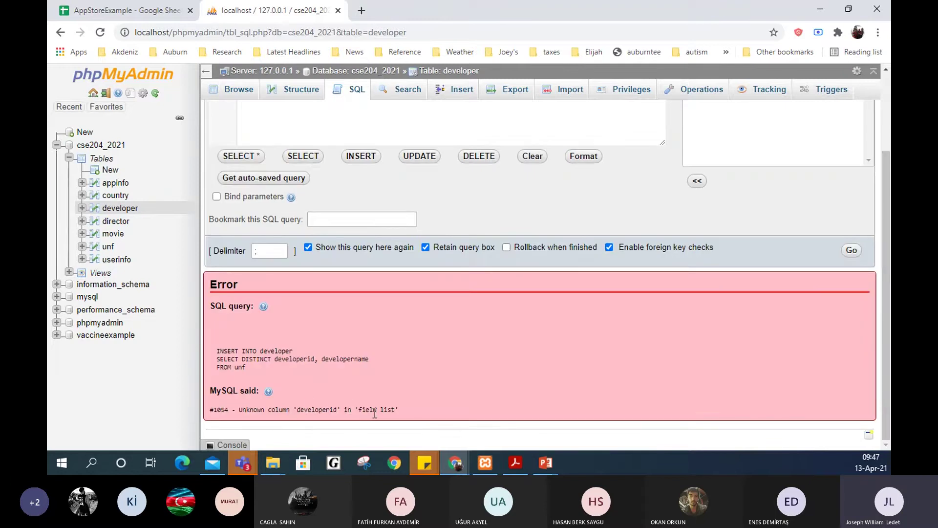
# - Rerun the insert query with appinfo as the source table instead of unf and browse the developer table's rows
pyautogui.scroll(3, 408, 337)
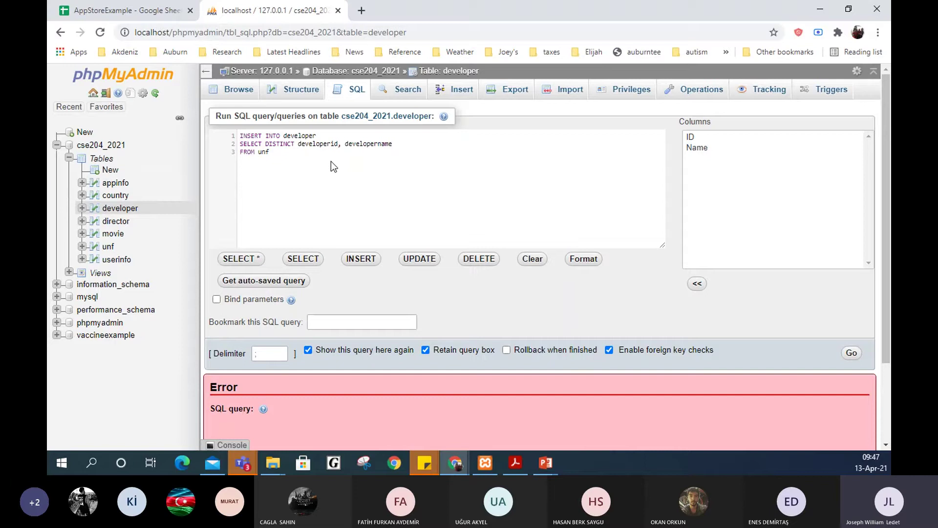
pyautogui.press('BackSpace')
pyautogui.press('BackSpace')
pyautogui.press('BackSpace')
pyautogui.write('appinfo')
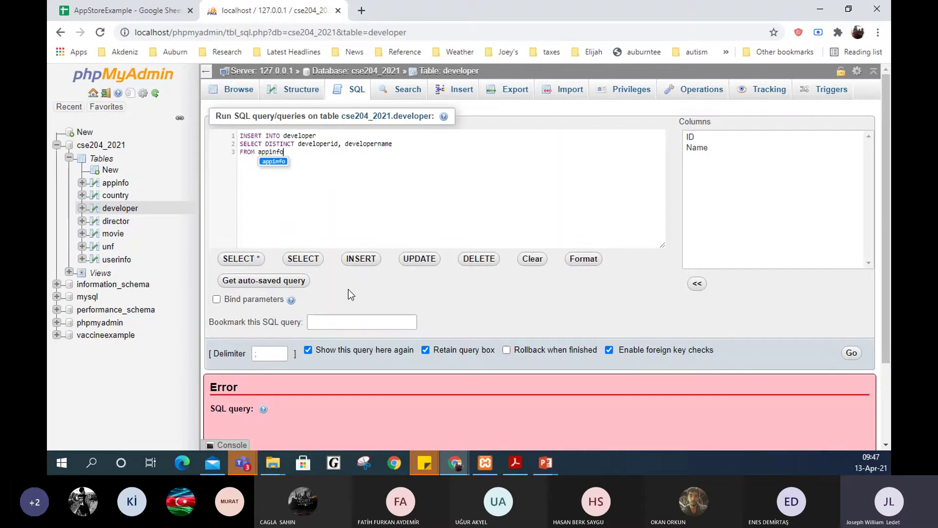
pyautogui.click(851, 352)
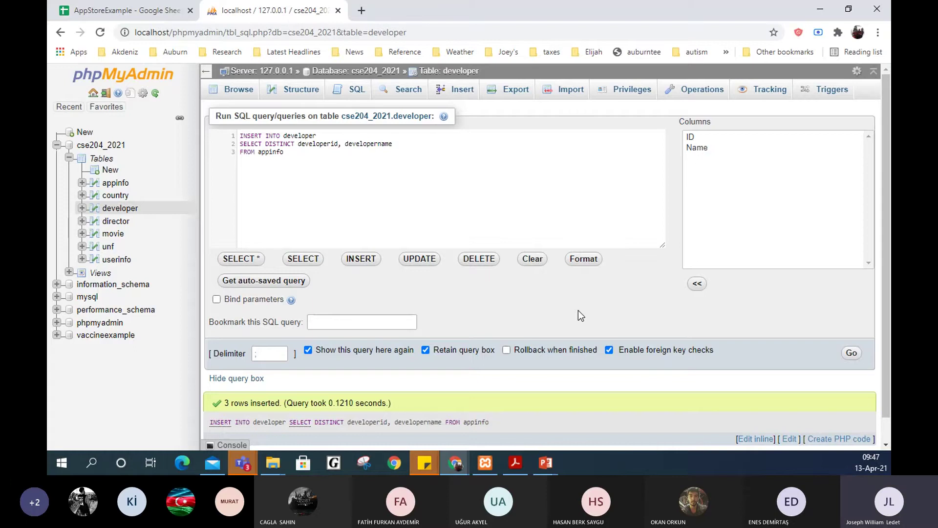
pyautogui.scroll(-2, 579, 315)
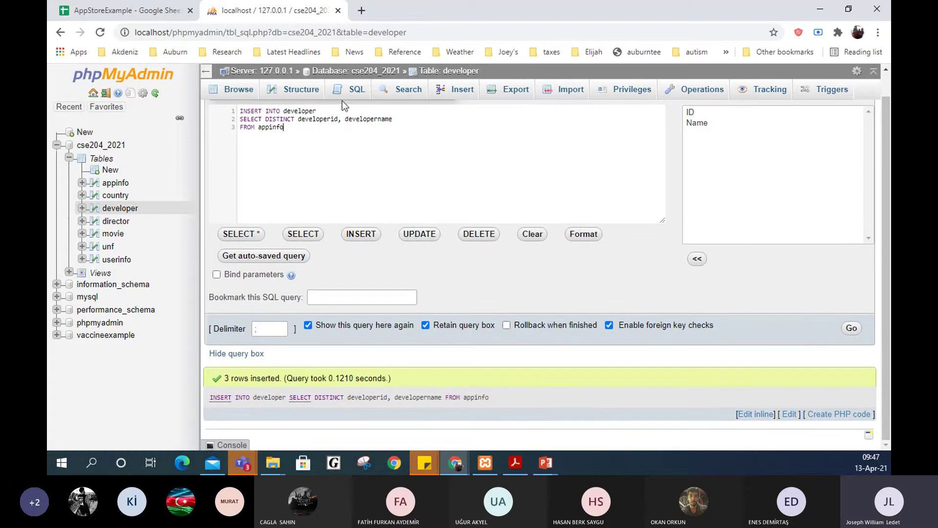
pyautogui.click(424, 73)
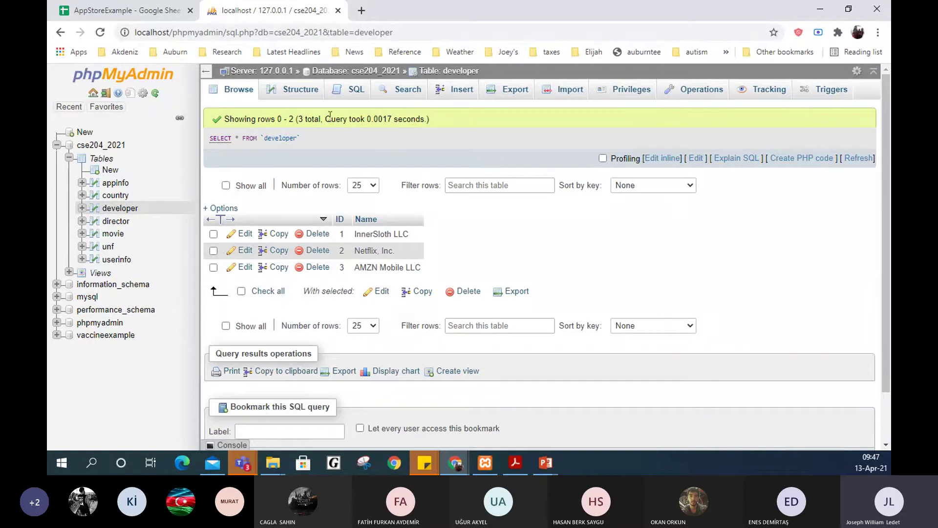
# - Replace the default SQL query with an ALTER TABLE statement for appinfo
pyautogui.click(350, 92)
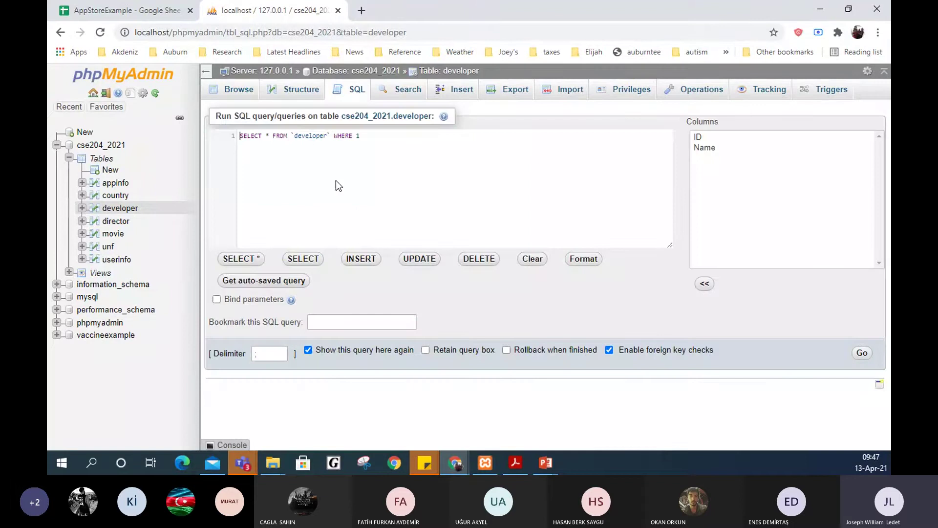
pyautogui.hotkey('ctrl', 'a')
pyautogui.press('BackSpace')
pyautogui.write('Al')
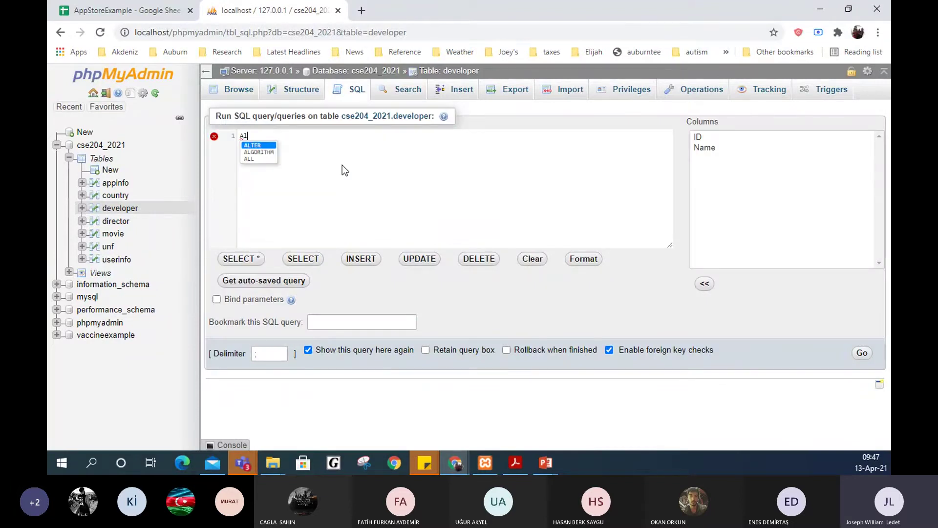
pyautogui.press('Return')
pyautogui.write('TER T')
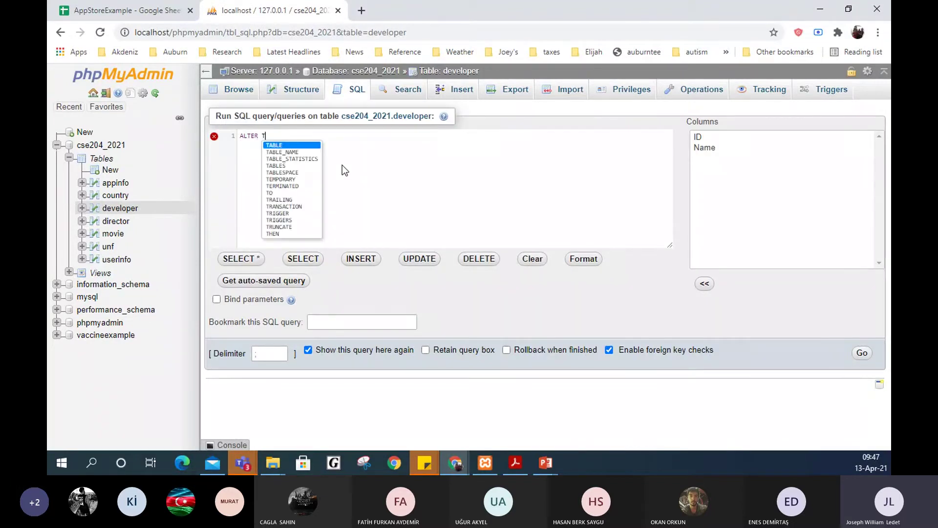
pyautogui.press('Return')
pyautogui.write('ap')
pyautogui.press('Return')
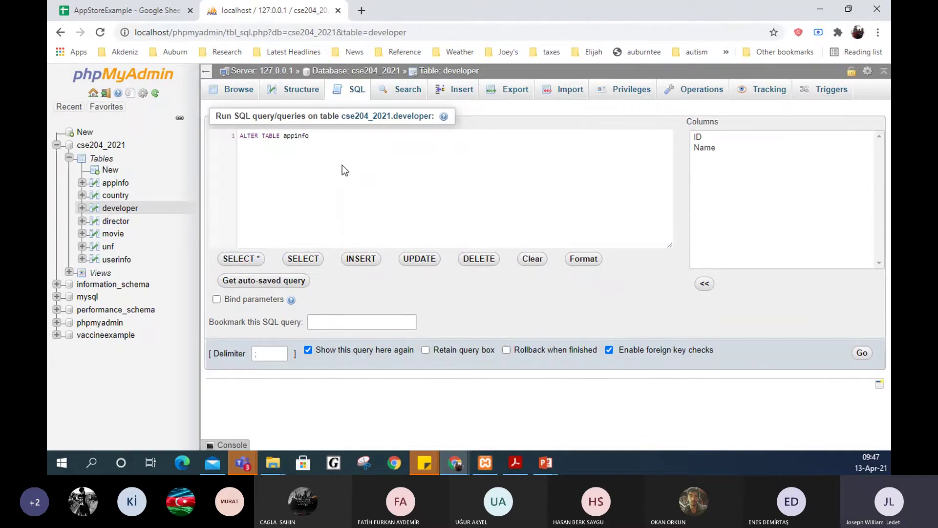
# - Add a DROP developername clause to the ALTER TABLE statement and execute it
pyautogui.press('Return')
pyautogui.write('DROP c')
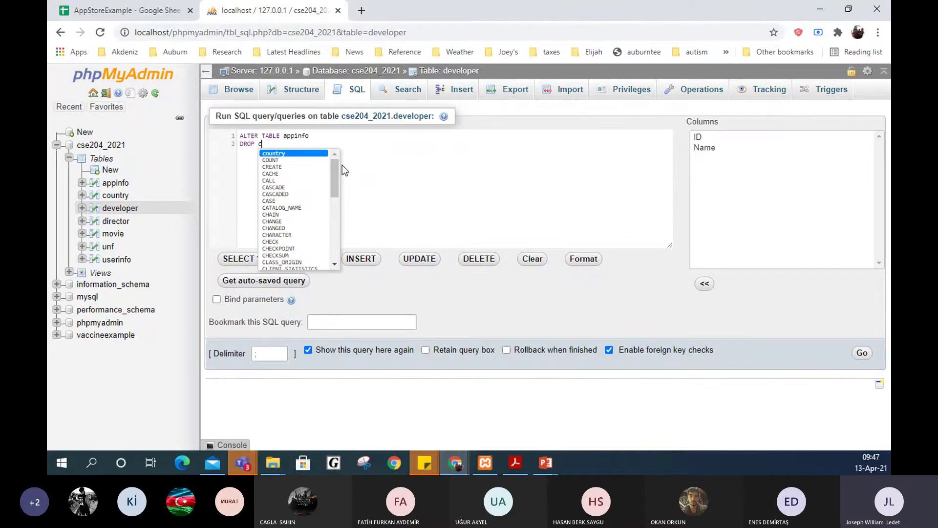
pyautogui.press('BackSpace')
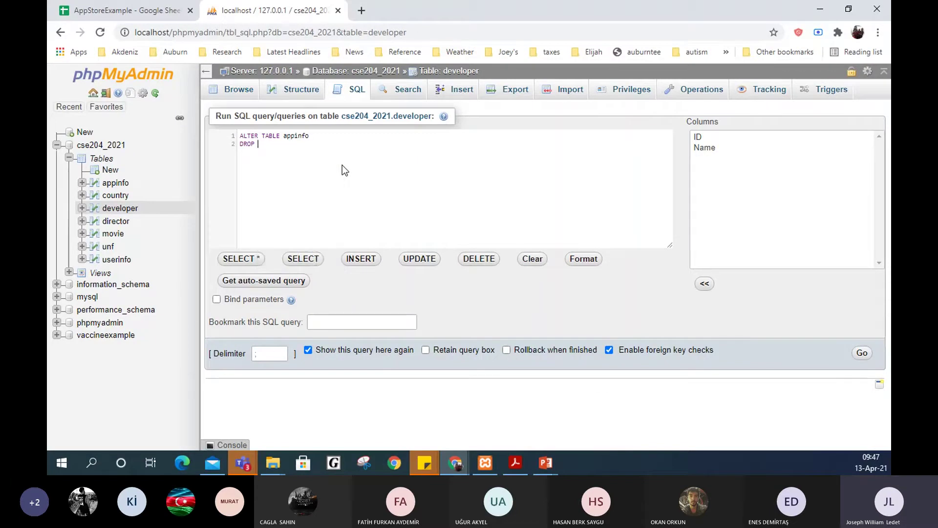
pyautogui.write('de')
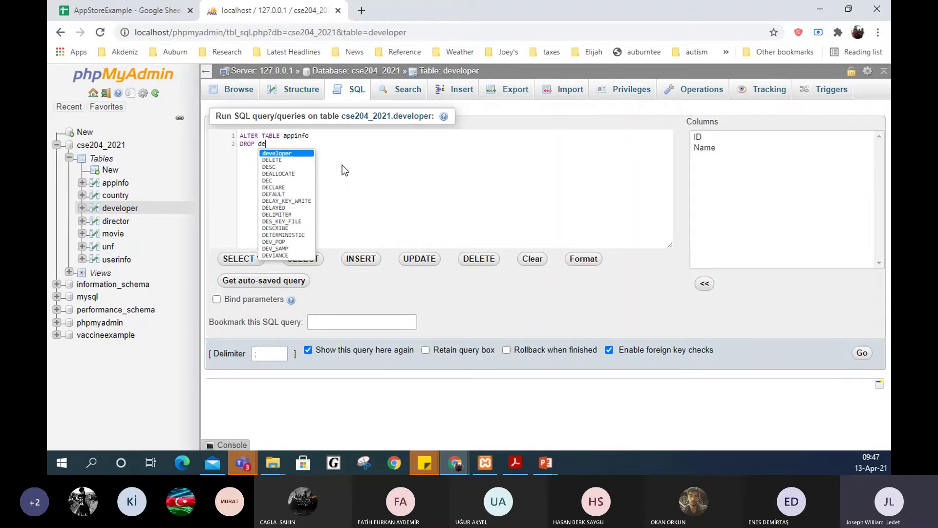
pyautogui.press('Return')
pyautogui.write('name')
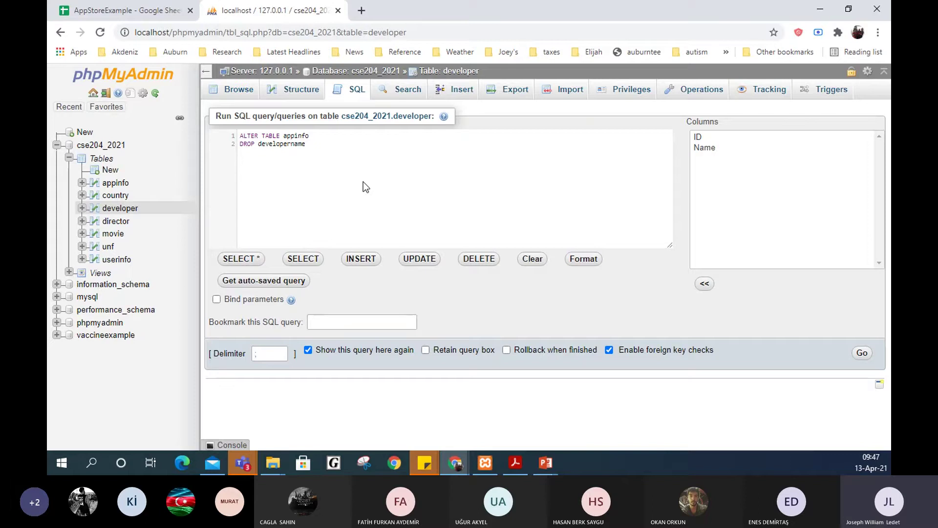
pyautogui.click(862, 352)
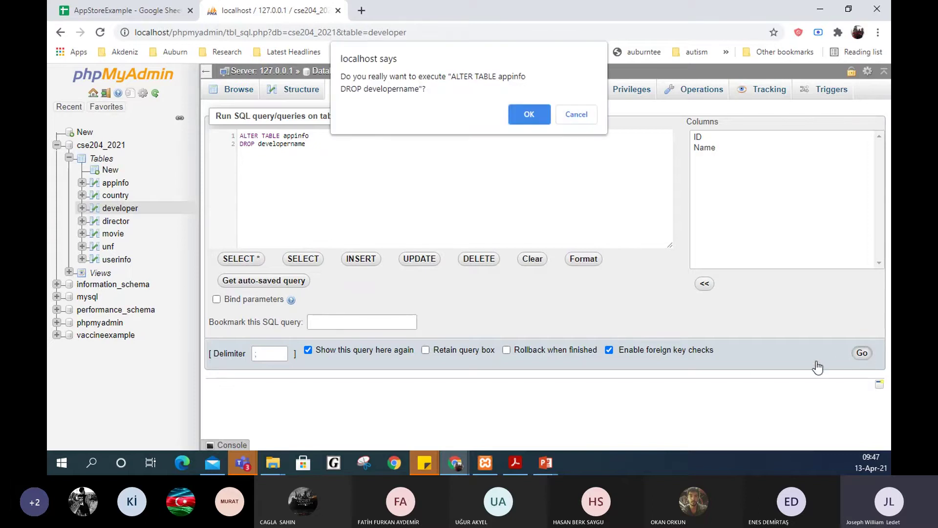
pyautogui.click(536, 117)
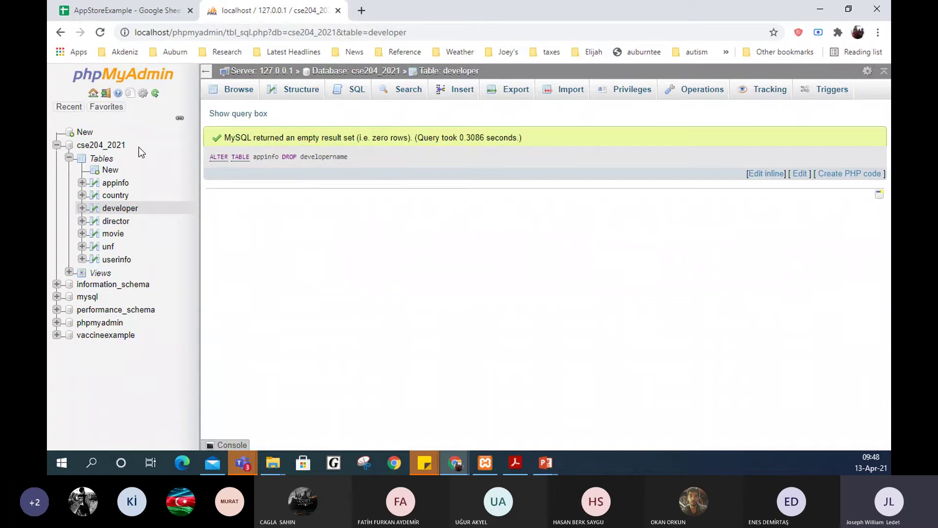
# - Browse the appinfo table's rows, and clear everything after SELECT in a new SQL query on that table
pyautogui.click(115, 182)
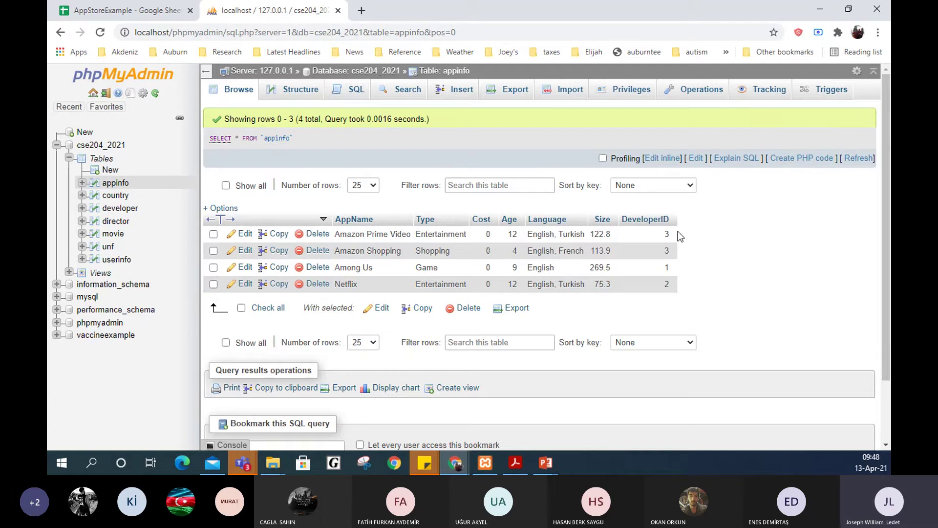
pyautogui.click(352, 89)
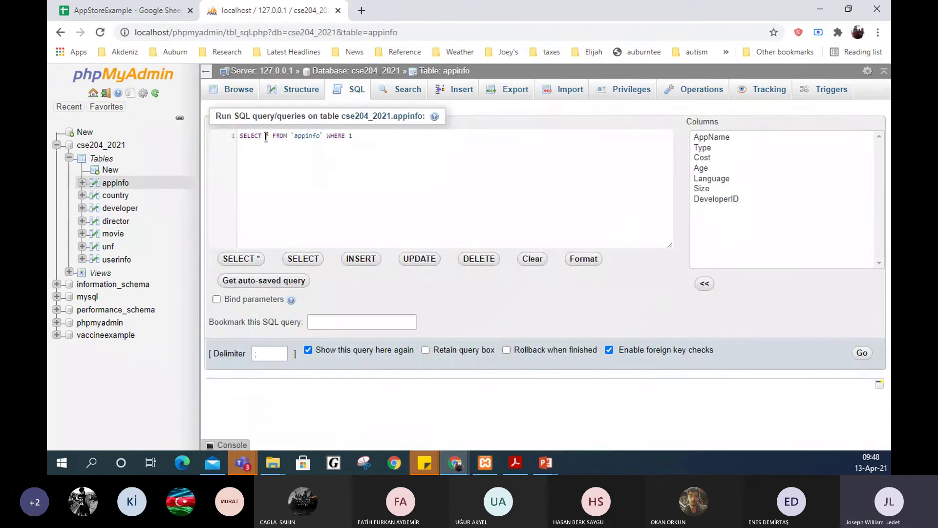
pyautogui.moveTo(266, 138); pyautogui.dragTo(373, 146)
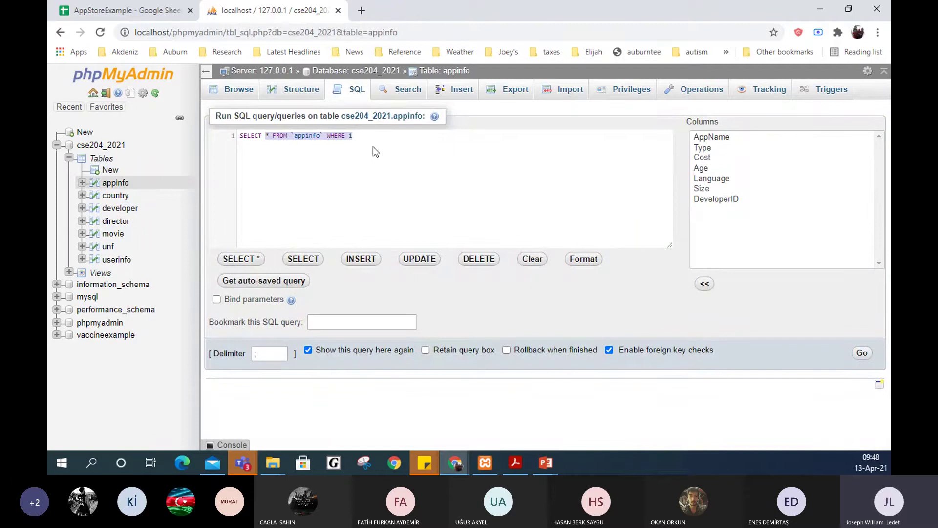
pyautogui.write('app')
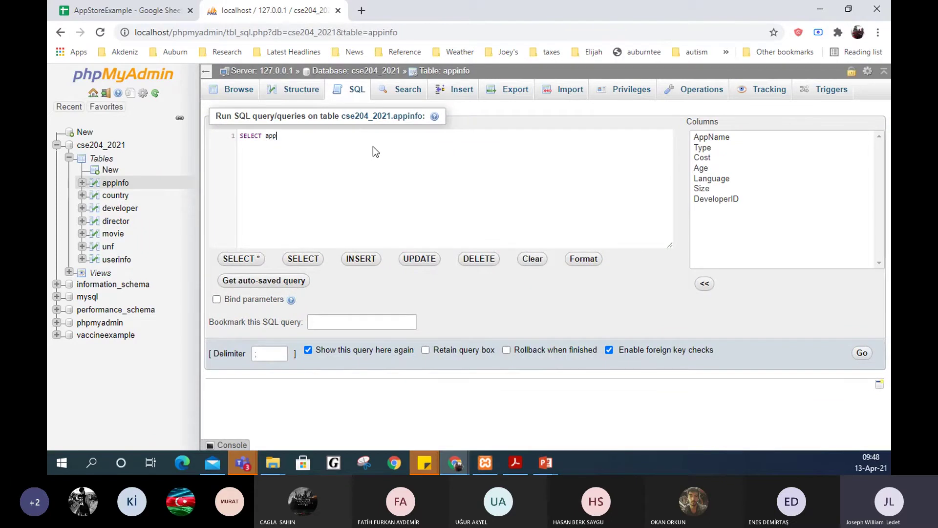
pyautogui.write('name, de')
pyautogui.press('BackSpace')
pyautogui.press('BackSpace')
pyautogui.press('BackSpace')
pyautogui.press('BackSpace')
pyautogui.press('BackSpace')
pyautogui.press('BackSpace')
pyautogui.press('BackSpace')
pyautogui.press('BackSpace')
pyautogui.press('BackSpace')
pyautogui.press('BackSpace')
pyautogui.press('BackSpace')
pyautogui.press('BackSpace')
# - Add a FROM clause listing appinfo with alias a and developer with alias d to the query
pyautogui.press('Return')
pyautogui.write('FR')
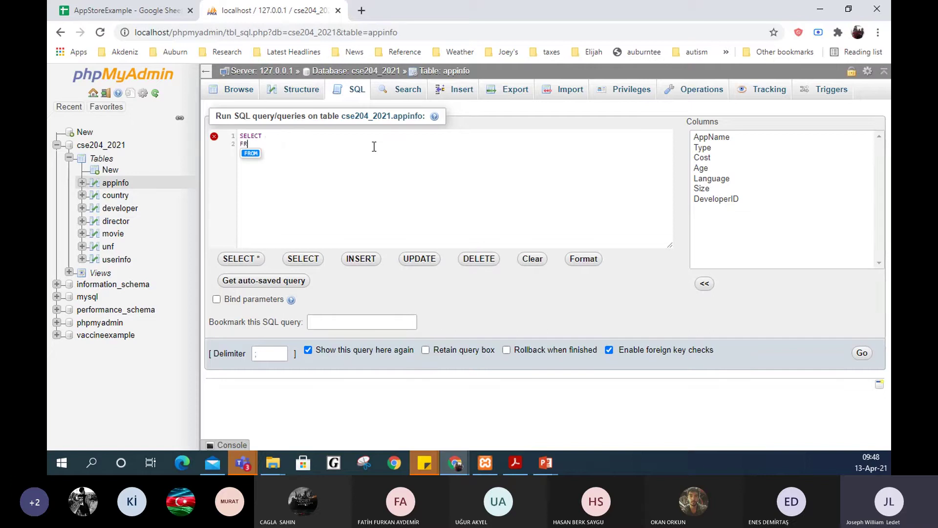
pyautogui.write('OM app')
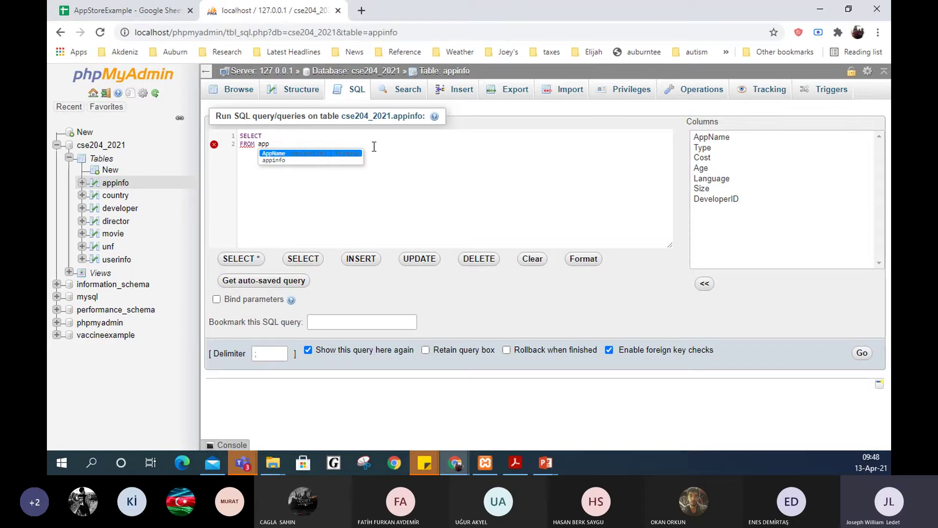
pyautogui.write('info a, ')
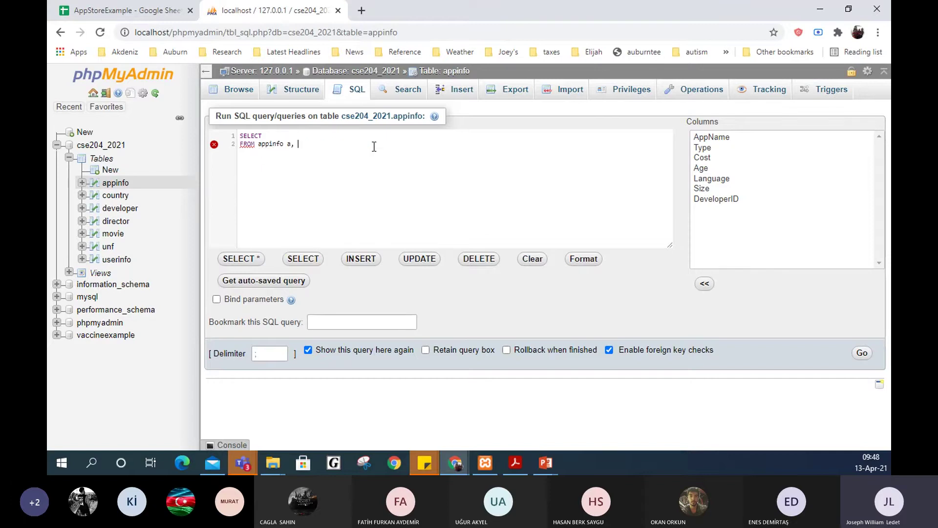
pyautogui.write('devl')
pyautogui.press('BackSpace')
pyautogui.press('Down')
pyautogui.press('Return')
pyautogui.write('d')
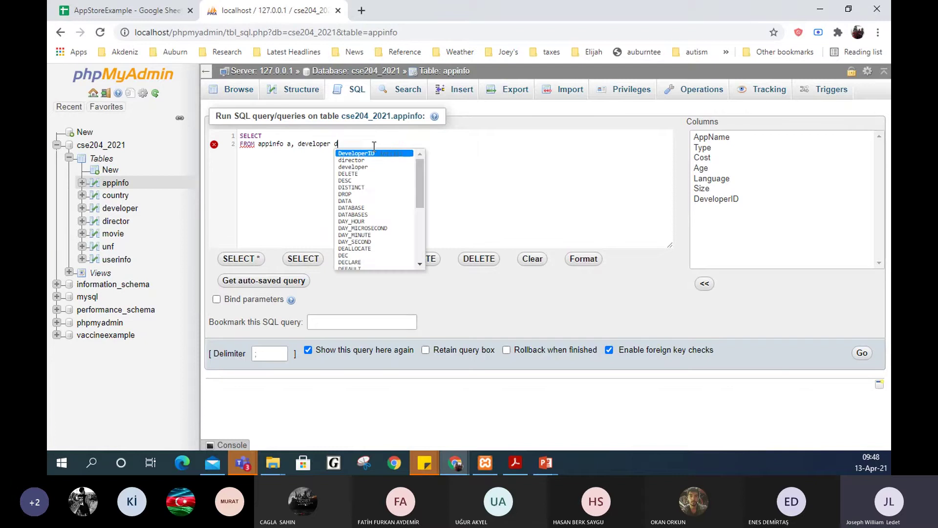
# - Add a.AppName and d.Name as the columns of the SELECT clause
pyautogui.click(282, 136)
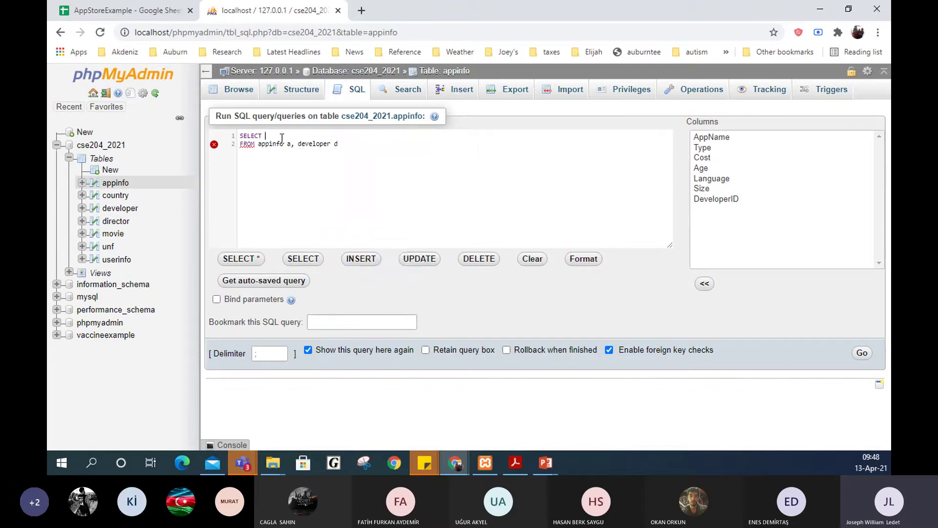
pyautogui.write('a.')
pyautogui.press('Return')
pyautogui.write(', d.')
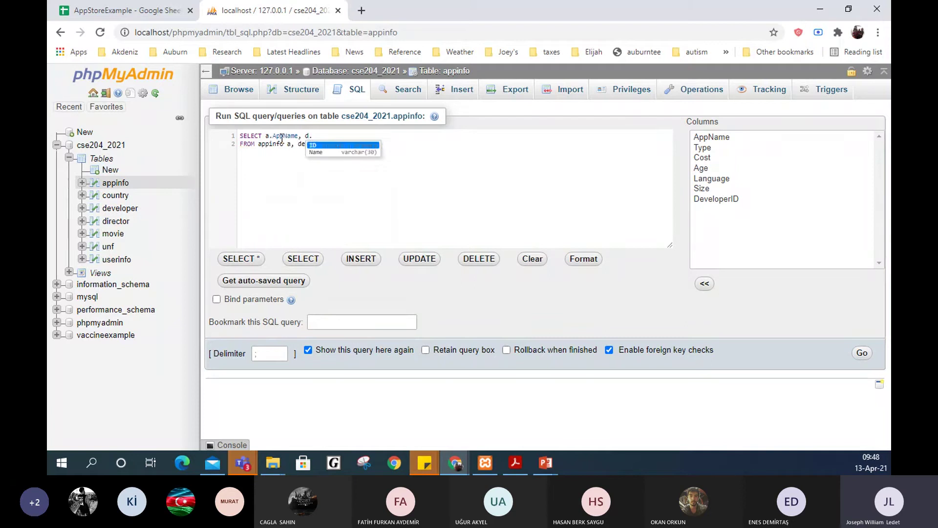
pyautogui.press('Return')
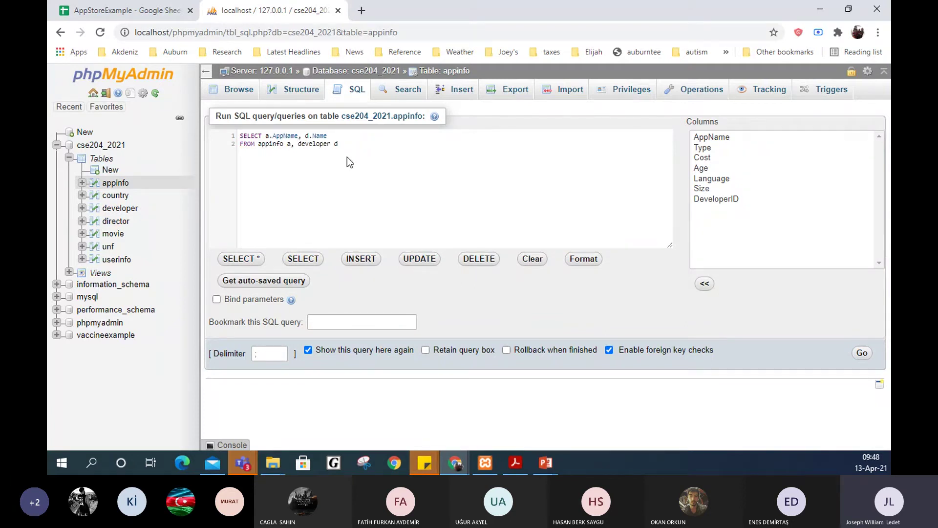
# - Add a WHERE clause joining the tables on a.DeveloperID = d.ID
pyautogui.write('WHERE a.')
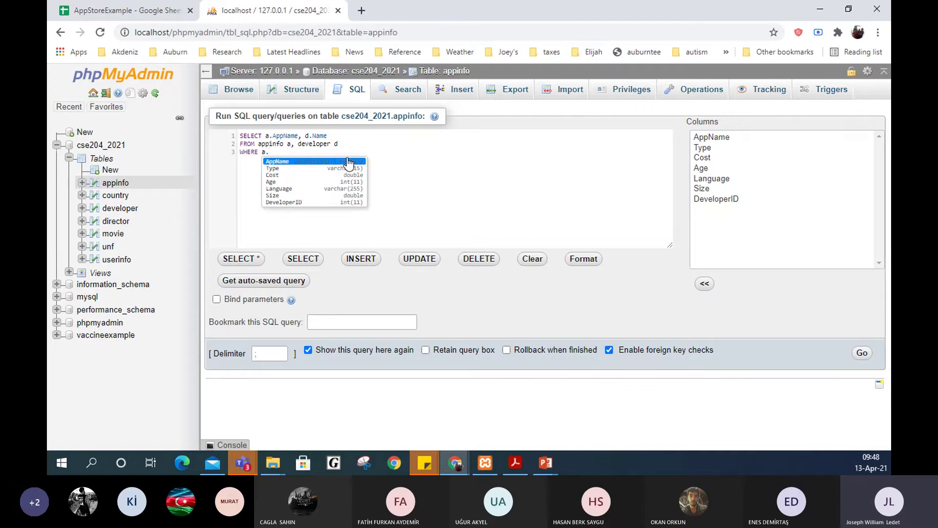
pyautogui.press('Down')
pyautogui.press('Down')
pyautogui.press('Down')
pyautogui.press('Down')
pyautogui.press('Down')
pyautogui.press('Down')
pyautogui.press('Return')
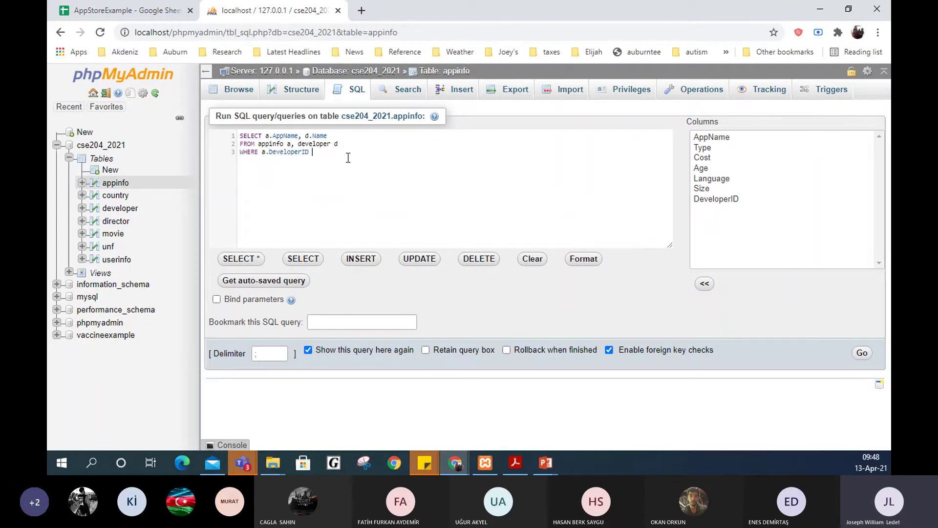
pyautogui.write('= d.ID')
# - Run the join query with Retain query box enabled and review the returned app and developer names
pyautogui.click(425, 349)
pyautogui.click(860, 356)
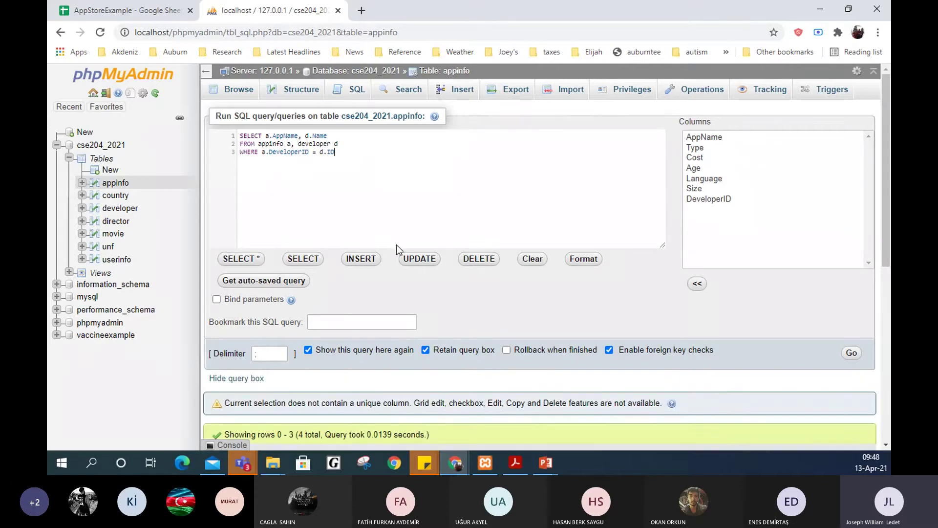
pyautogui.scroll(-5, 285, 299)
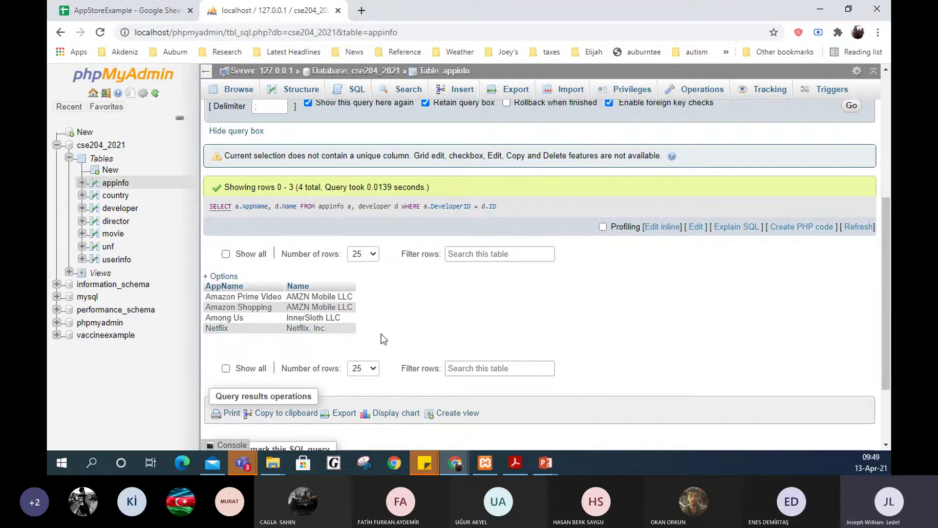
pyautogui.scroll(5, 408, 327)
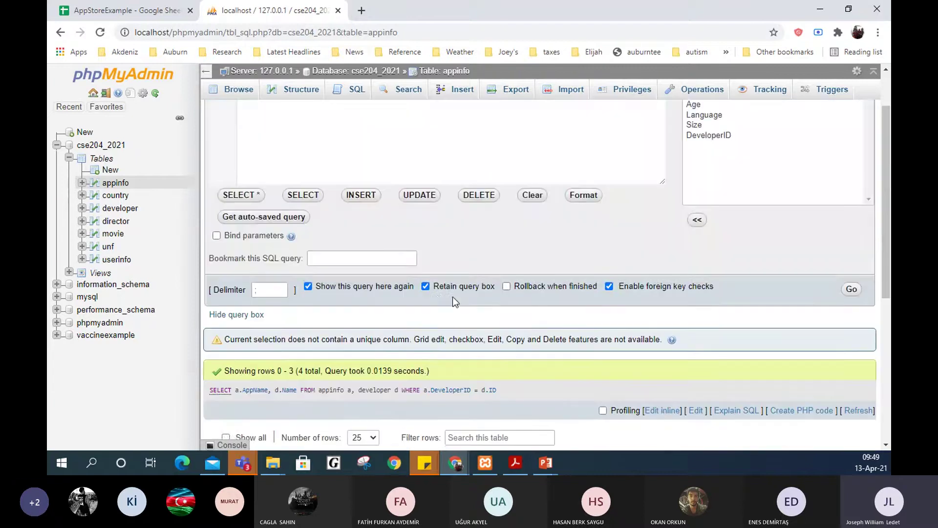
pyautogui.scroll(1, 438, 299)
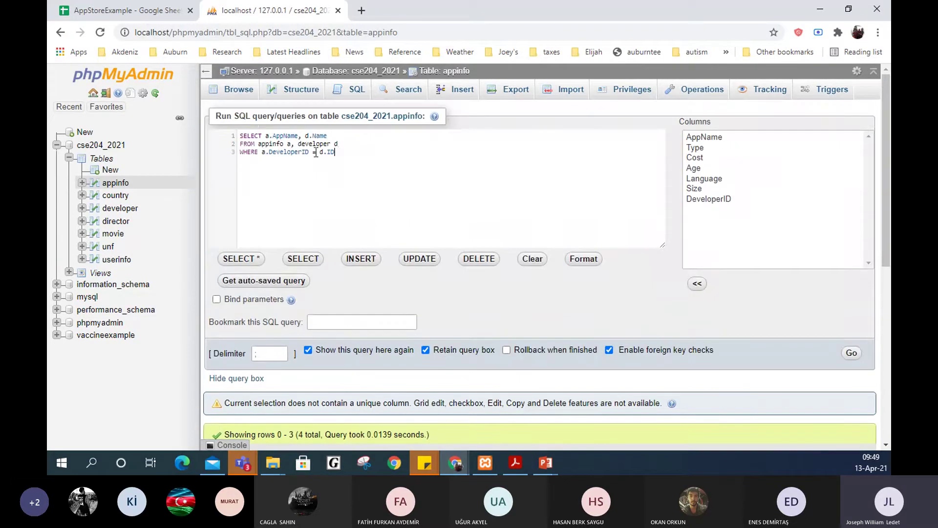
pyautogui.scroll(-4, 315, 153)
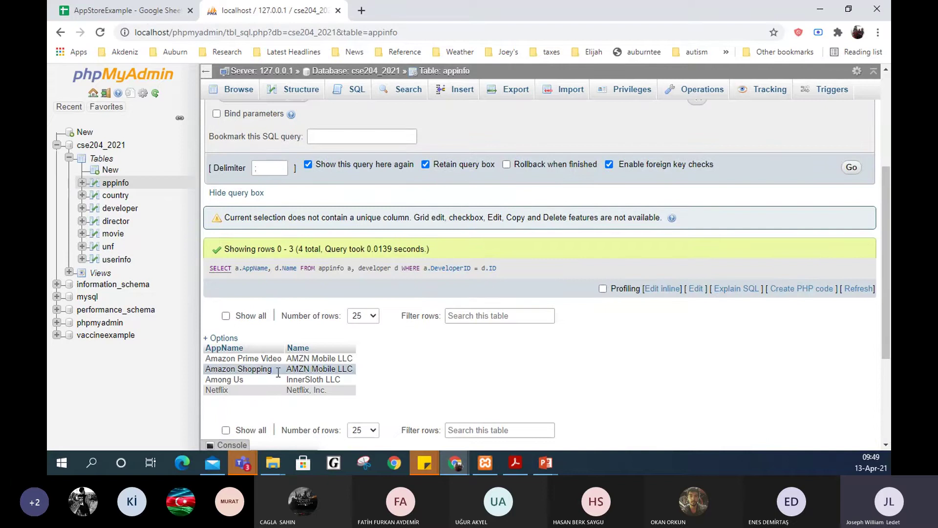
# - Compare the query result with the 2NF sheet of the AppStoreExample spreadsheet and highlight the query's WHERE clause
pyautogui.click(115, 11)
pyautogui.click(252, 436)
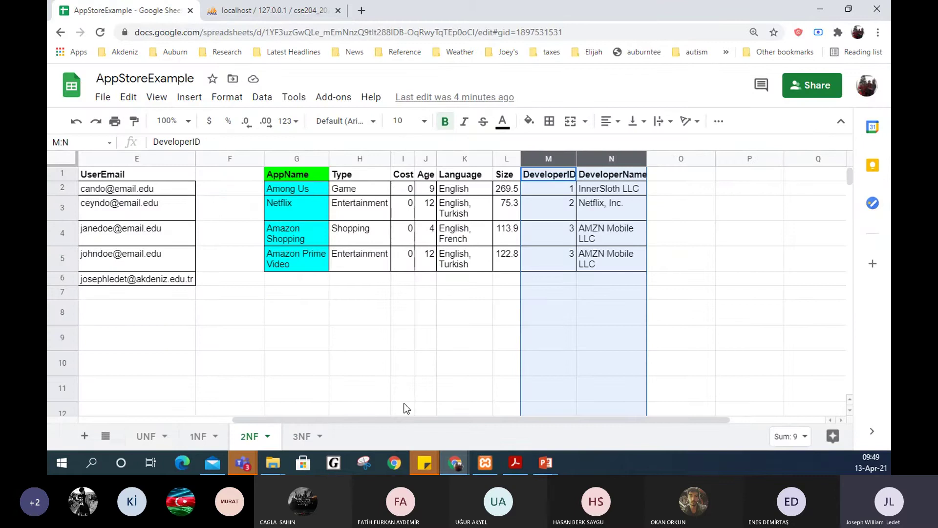
pyautogui.click(271, 10)
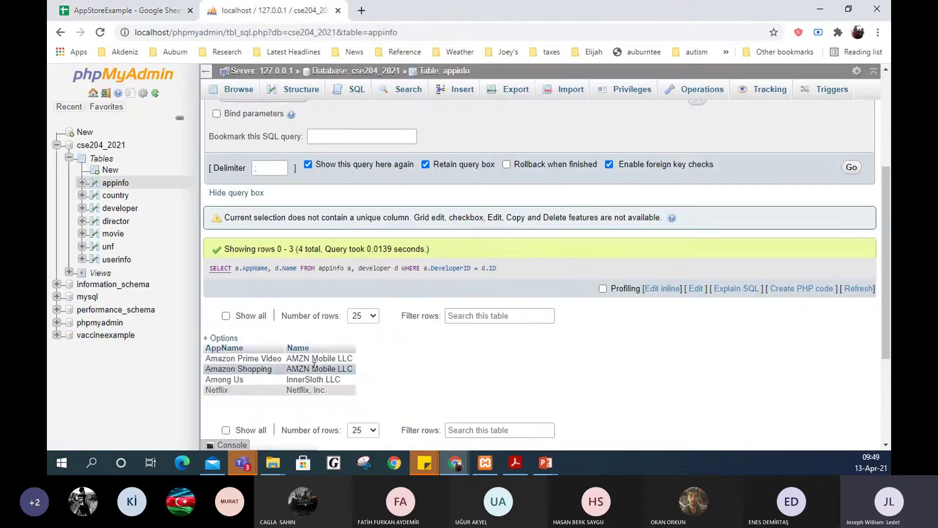
pyautogui.scroll(4, 314, 366)
pyautogui.click(338, 153)
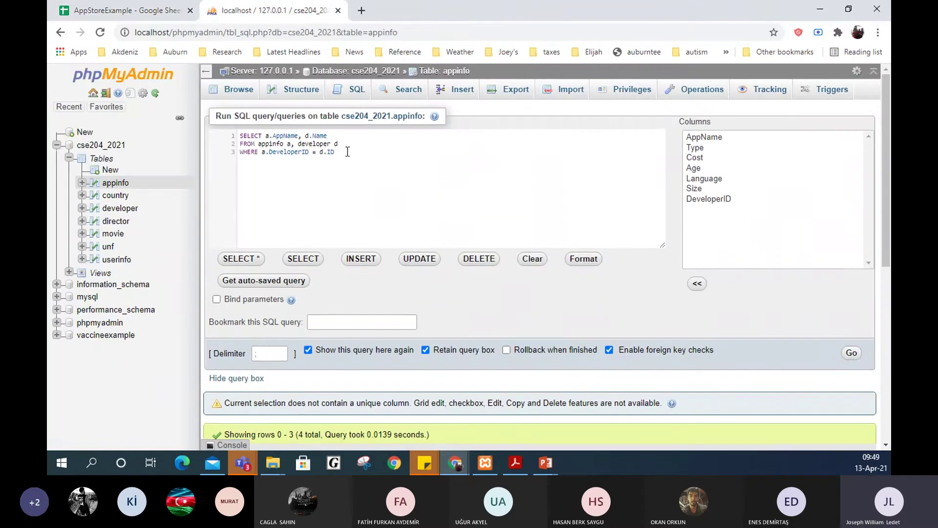
pyautogui.moveTo(337, 153); pyautogui.dragTo(239, 153)
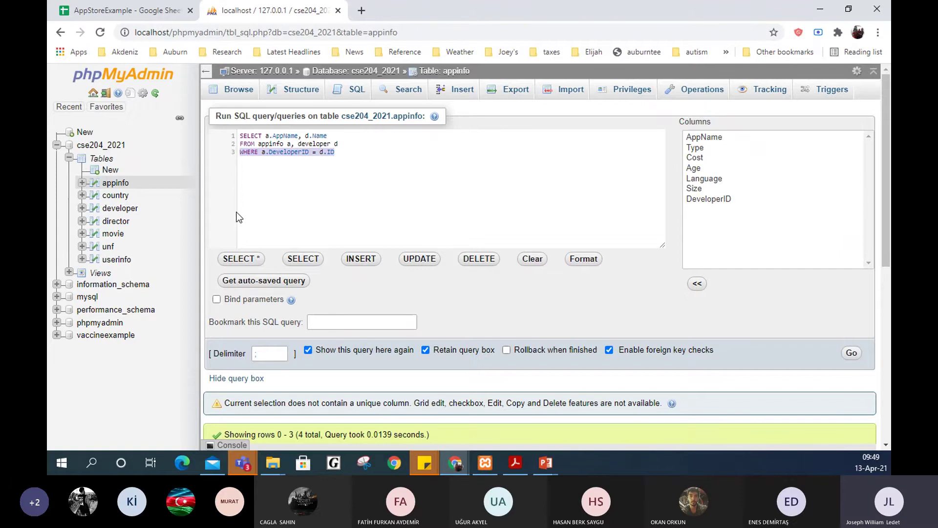
# - Switch to the AppStoreExample spreadsheet and compare the UNF sheet with the 3NF sheet
pyautogui.click(138, 16)
pyautogui.moveTo(426, 421); pyautogui.dragTo(211, 411)
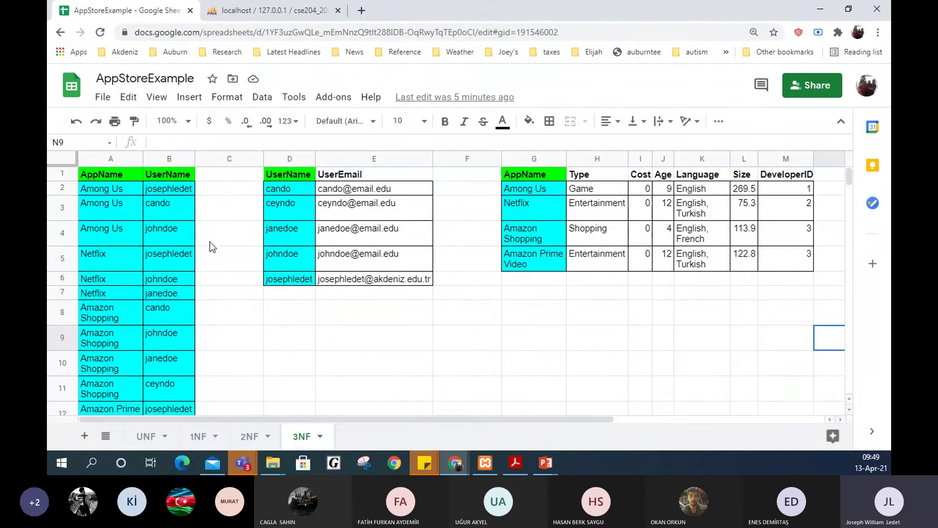
pyautogui.click(146, 436)
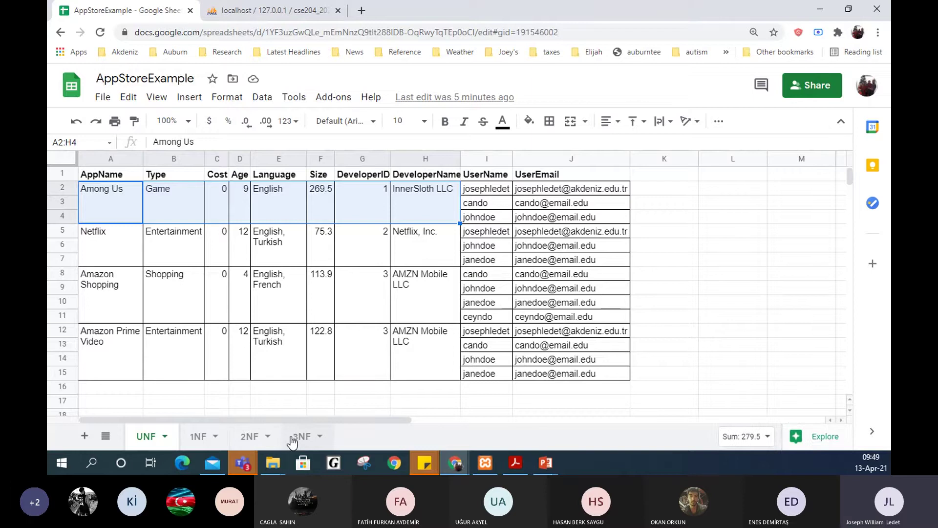
pyautogui.click(300, 437)
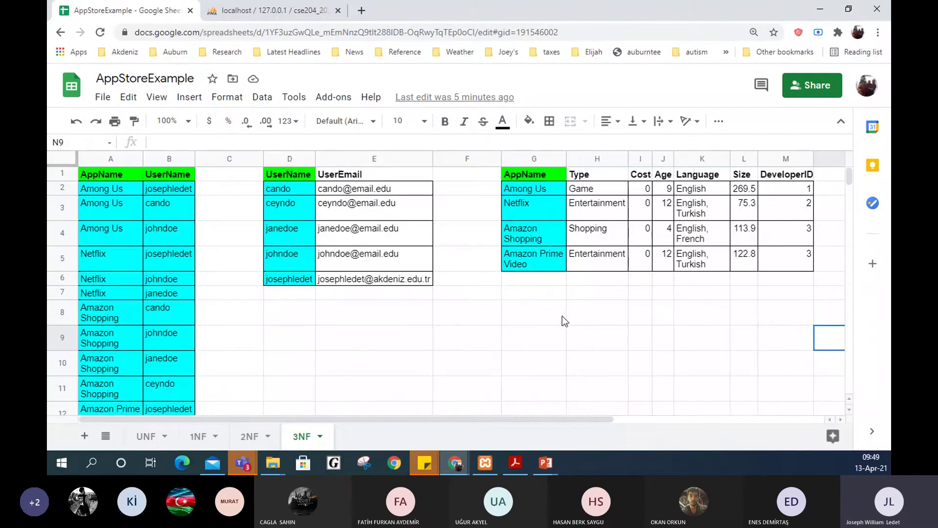
# - Count the data values of the 1NF sheet with =COUNTA(A2:J15) in cell K1
pyautogui.click(203, 436)
pyautogui.scroll(-4, 497, 264)
pyautogui.scroll(5, 497, 264)
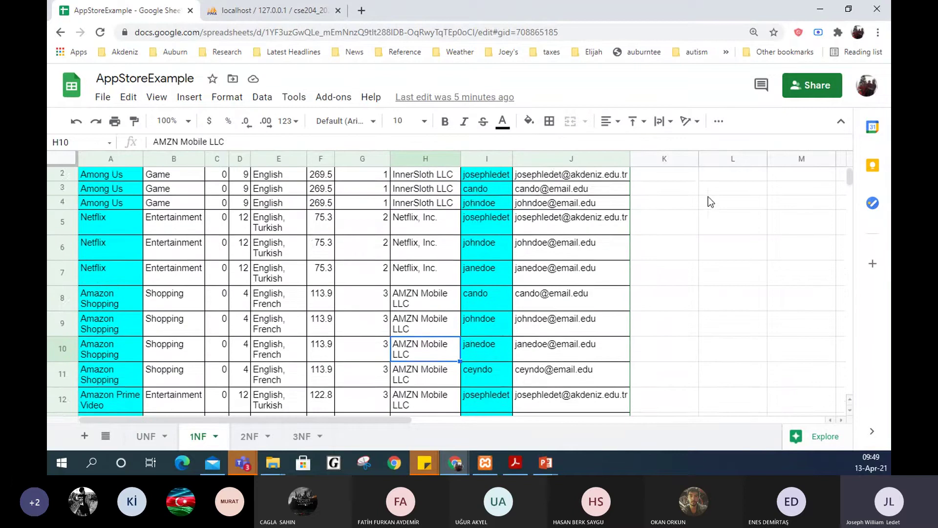
pyautogui.click(698, 181)
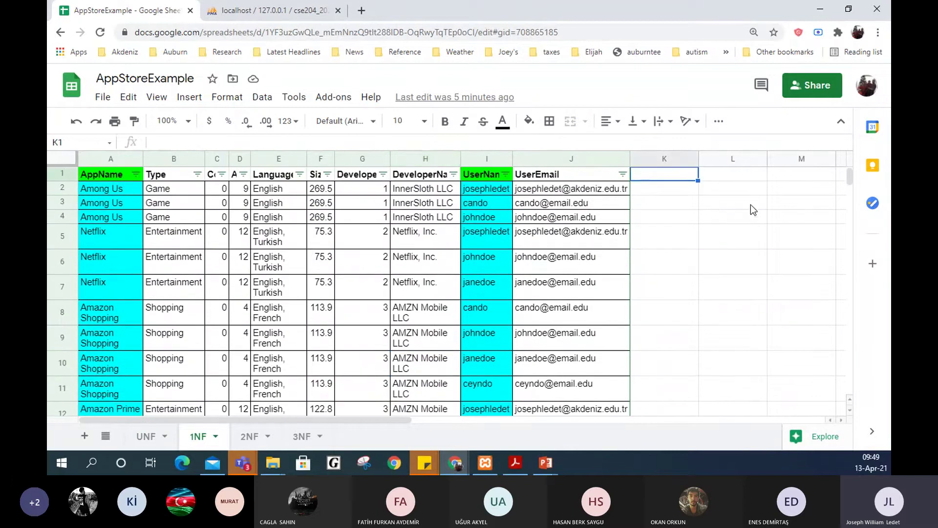
pyautogui.write('=CO')
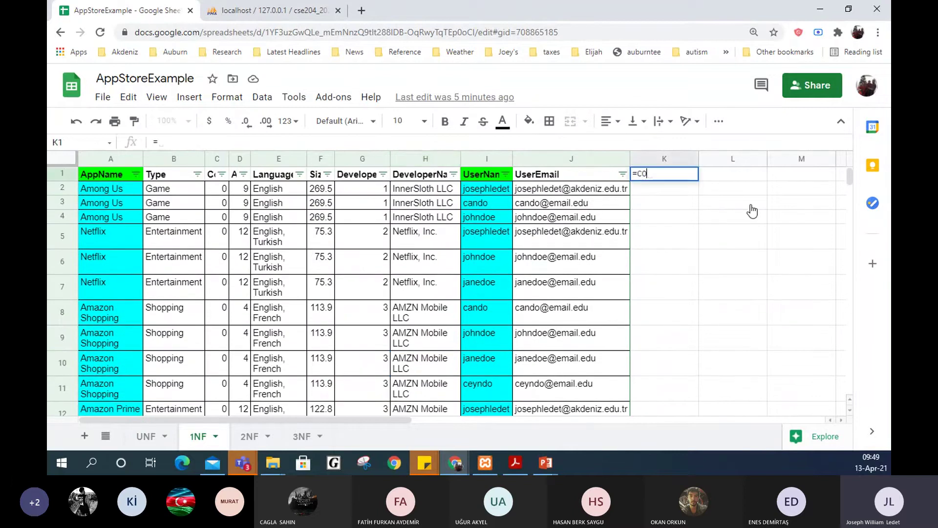
pyautogui.write('UNTA(')
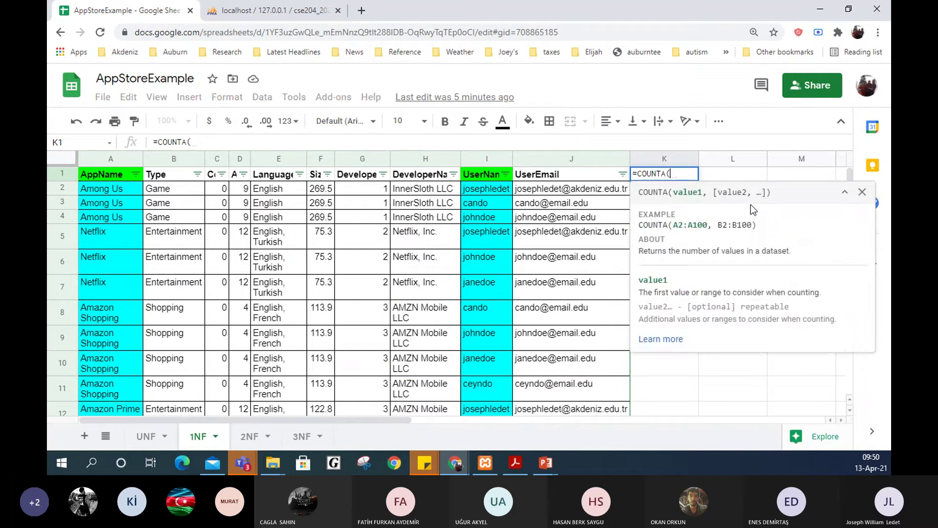
pyautogui.moveTo(138, 190); pyautogui.dragTo(561, 231)
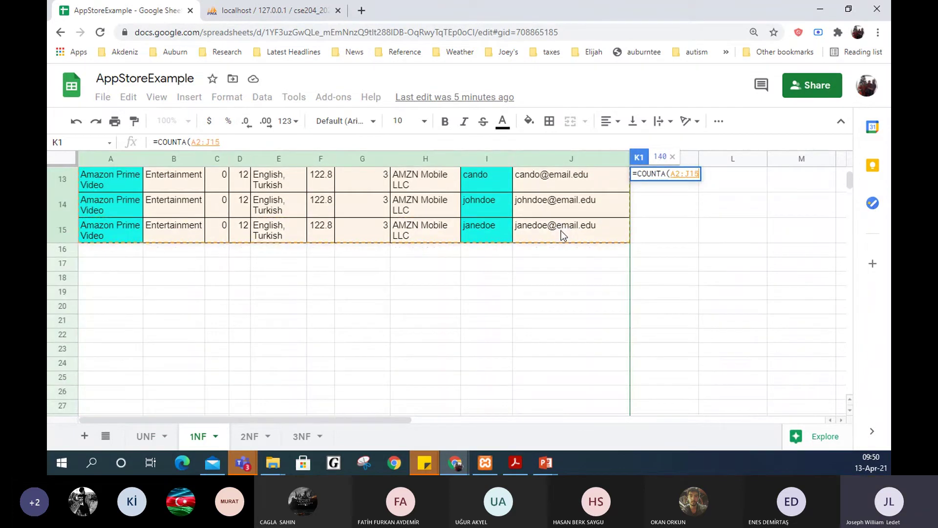
pyautogui.write(')')
pyautogui.press('Return')
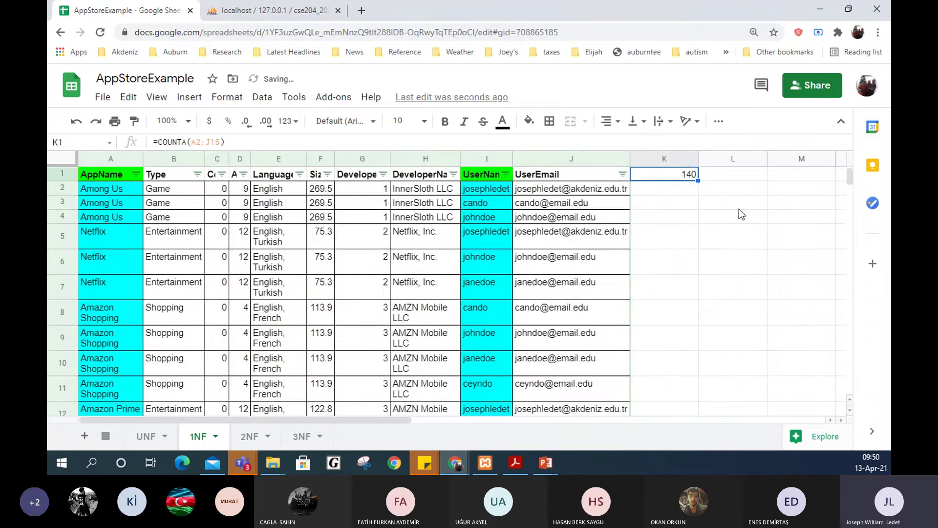
# - Count the data values of the 2NF sheet's tables with =COUNTA(A2:N15) in cell O1
pyautogui.click(250, 437)
pyautogui.click(693, 177)
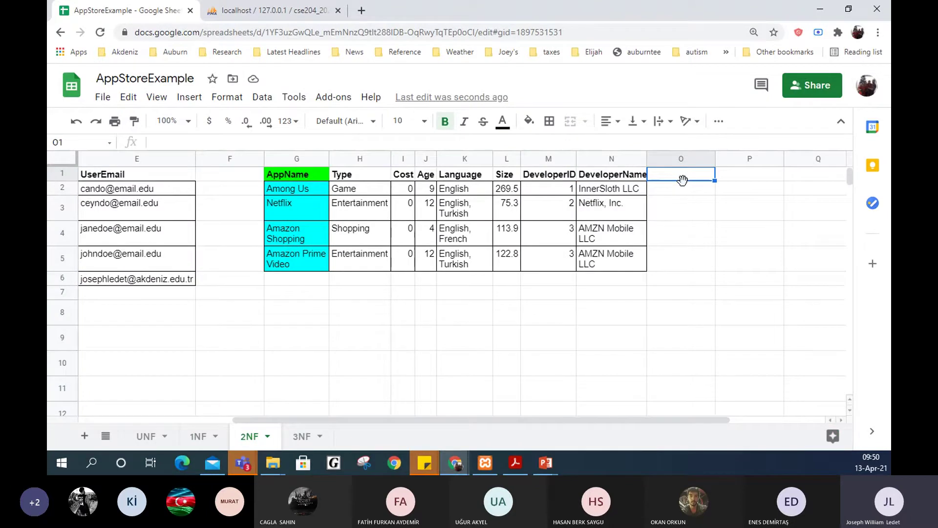
pyautogui.write('=COUNTA(')
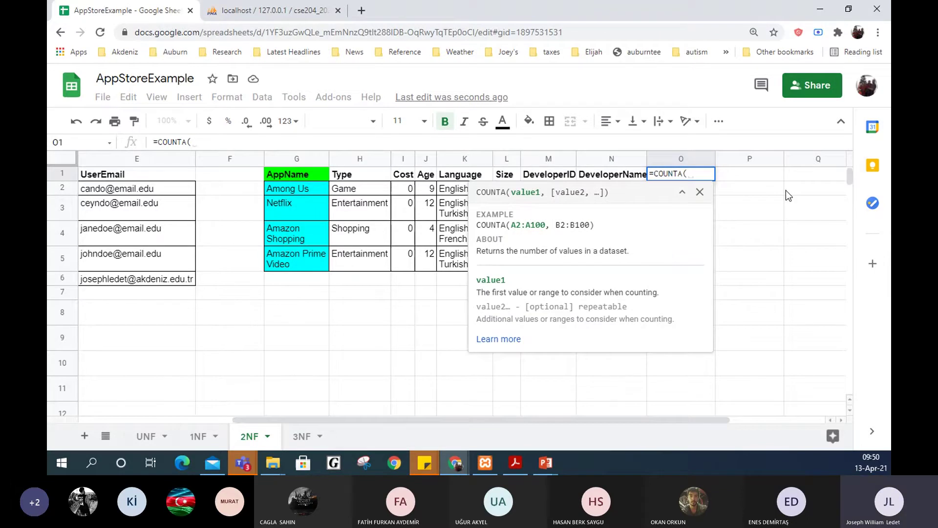
pyautogui.hscroll(-5, 786, 189)
pyautogui.moveTo(110, 188); pyautogui.dragTo(110, 312)
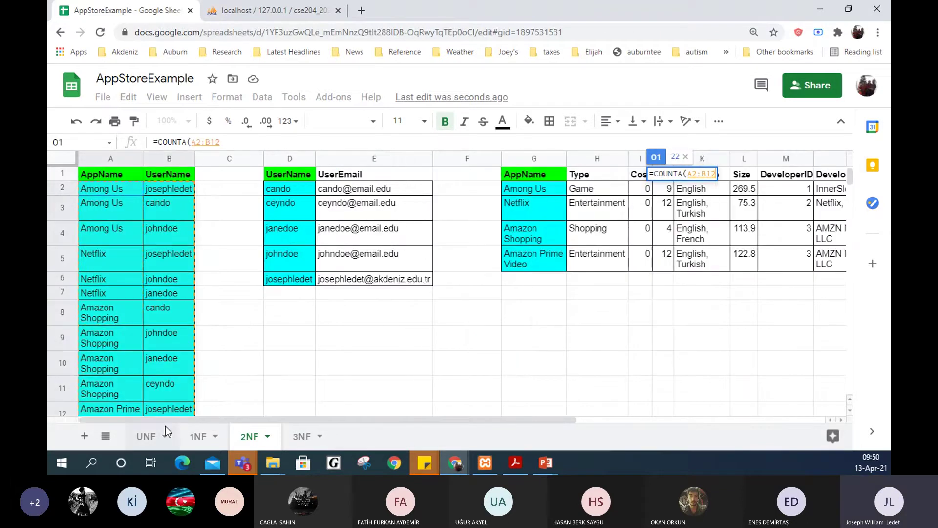
pyautogui.scroll(-3, 146, 364)
pyautogui.keyDown('shift'); pyautogui.click(488, 325); pyautogui.keyUp('shift')
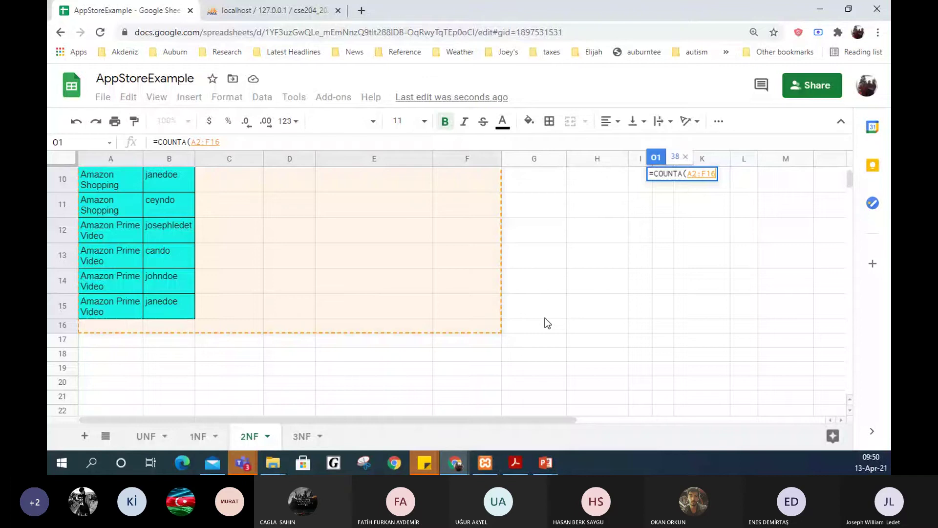
pyautogui.hscroll(5, 545, 318)
pyautogui.keyDown('shift'); pyautogui.click(523, 310); pyautogui.keyUp('shift')
pyautogui.scroll(3, 537, 338)
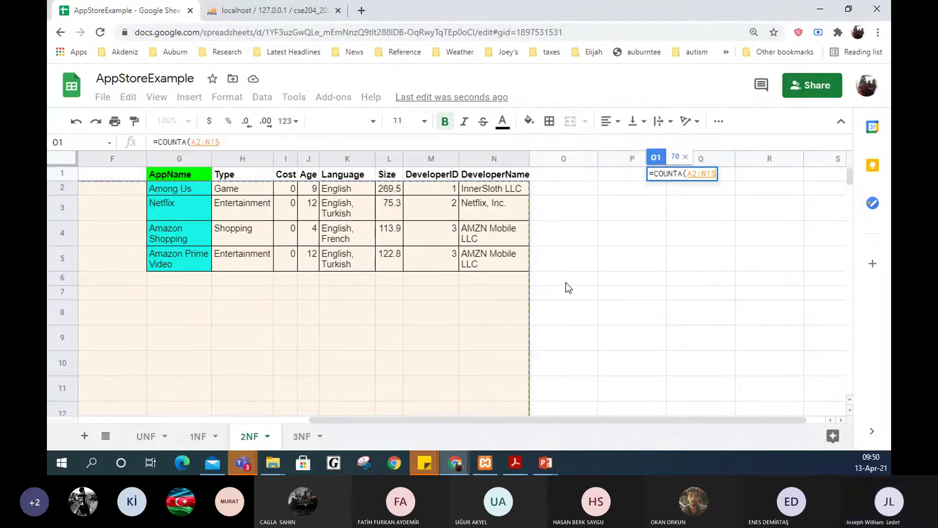
pyautogui.write(')')
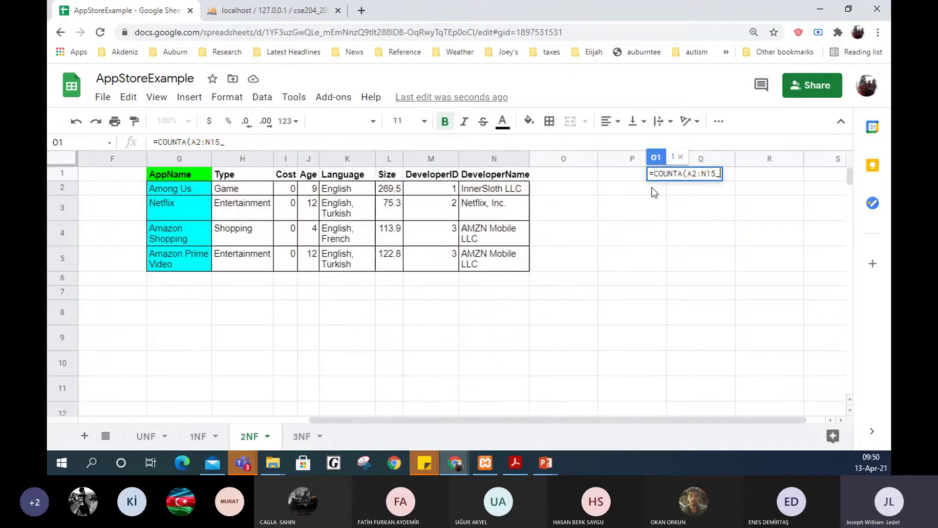
pyautogui.press('Return')
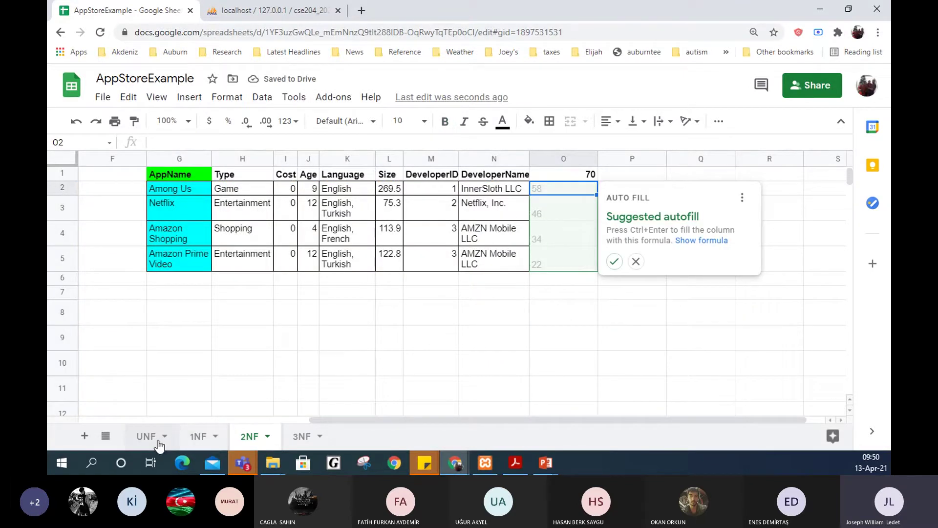
# - Compare the value counts of the 1NF and 2NF sheets and view the 3NF tables
pyautogui.click(198, 440)
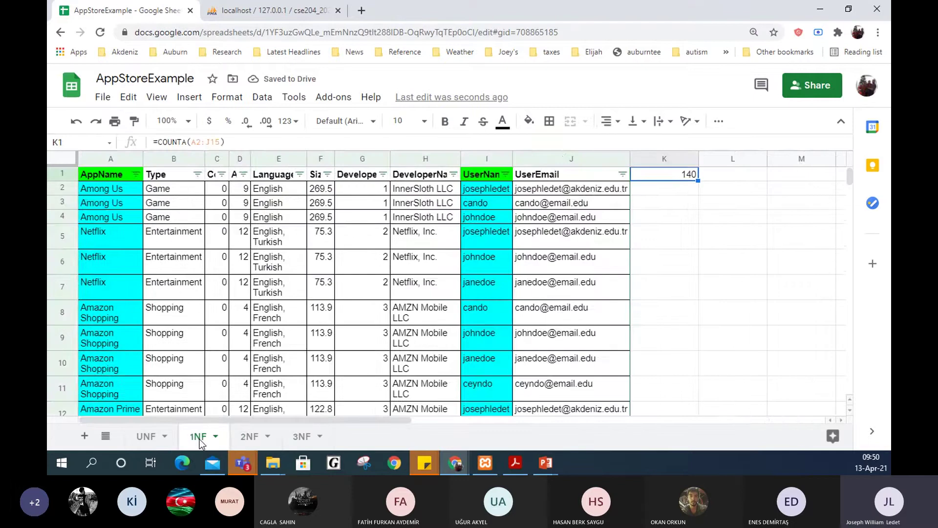
pyautogui.click(230, 439)
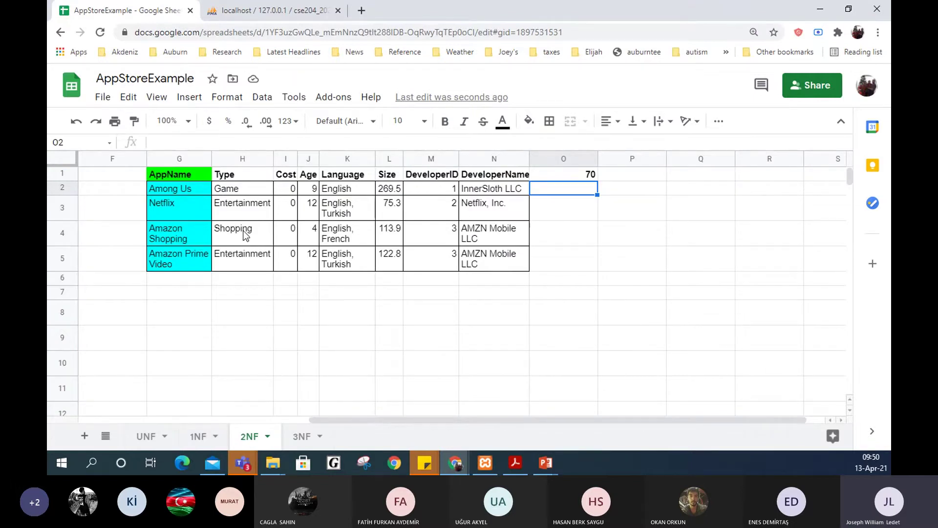
pyautogui.click(302, 437)
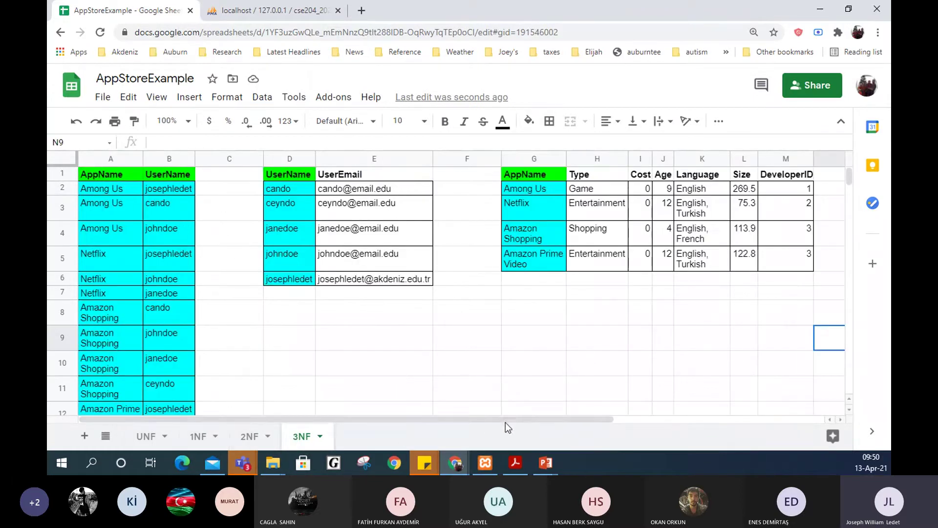
# - Copy the COUNTA formula from cell O1 of the 2NF sheet into cell Q1 of the 3NF sheet
pyautogui.click(249, 436)
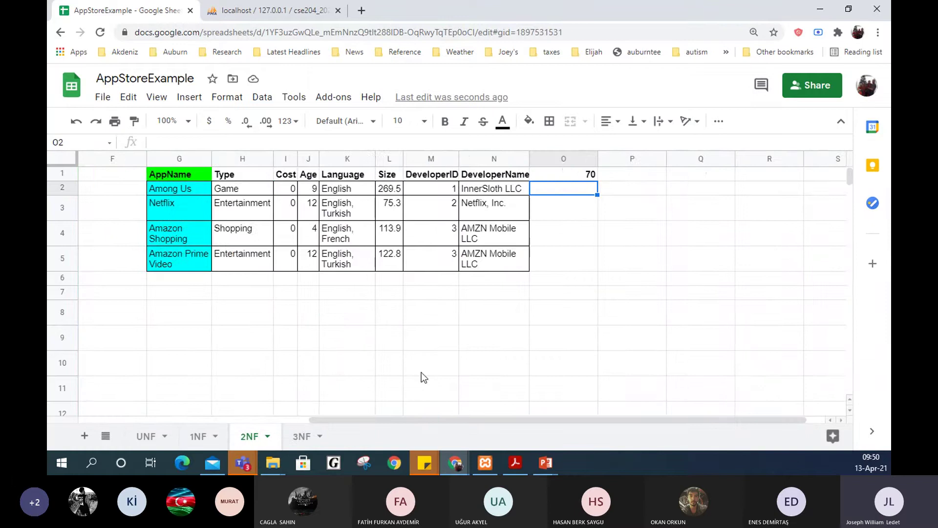
pyautogui.click(564, 172)
pyautogui.hotkey('ctrl', 'c')
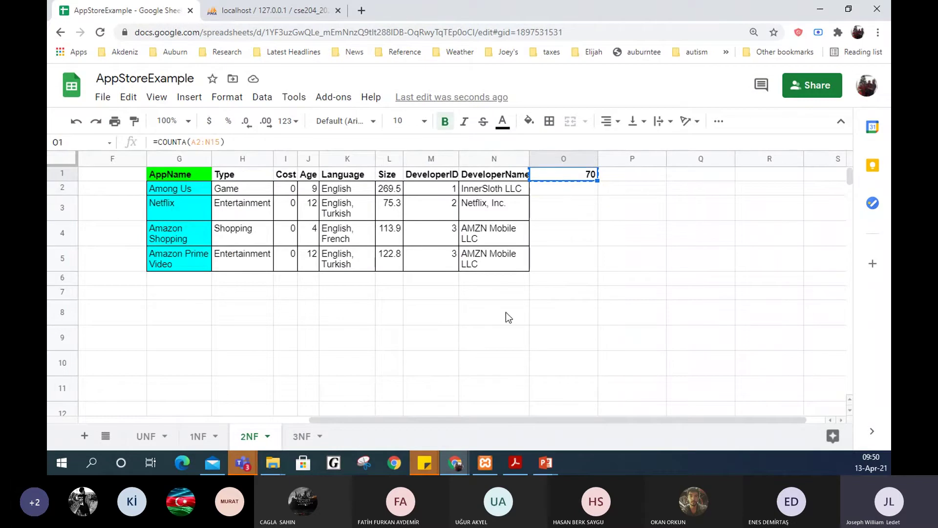
pyautogui.click(300, 433)
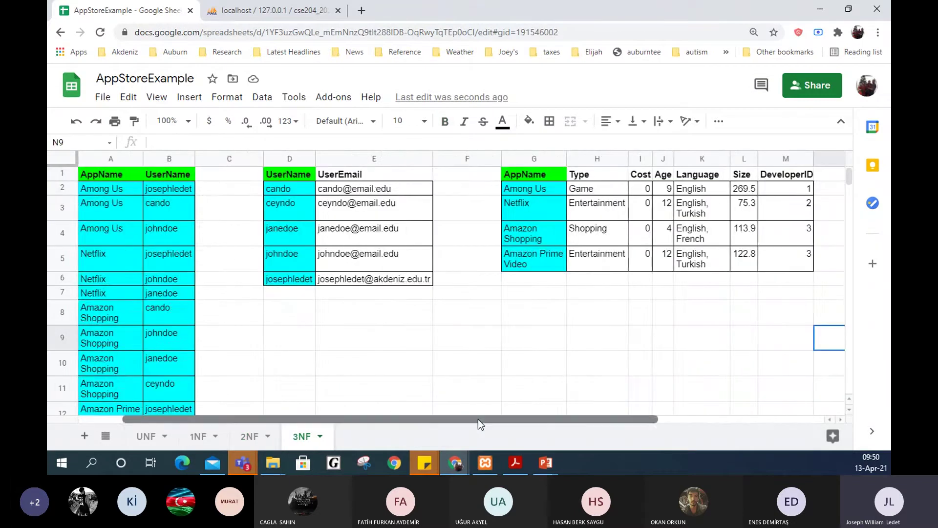
pyautogui.moveTo(478, 418); pyautogui.dragTo(644, 418)
pyautogui.click(699, 175)
pyautogui.hotkey('ctrl', 'v')
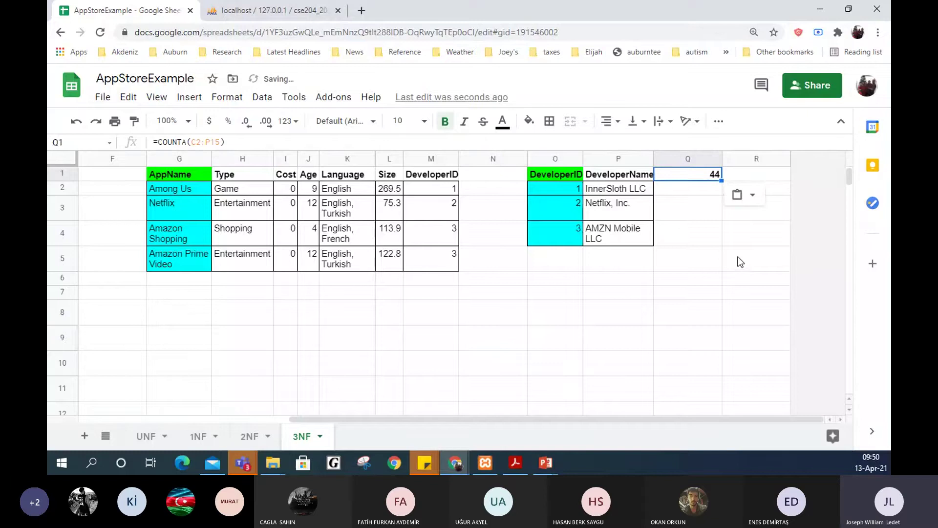
# - Correct the range start in Q1 so the formula reads =COUNTA(A2:P15), and dismiss the autofill suggestion
pyautogui.click(192, 141)
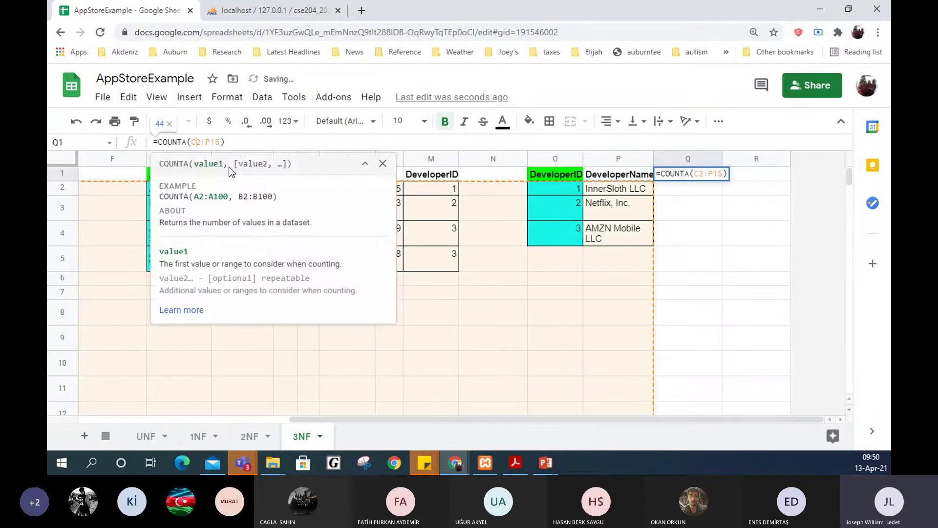
pyautogui.press('BackSpace')
pyautogui.write('A')
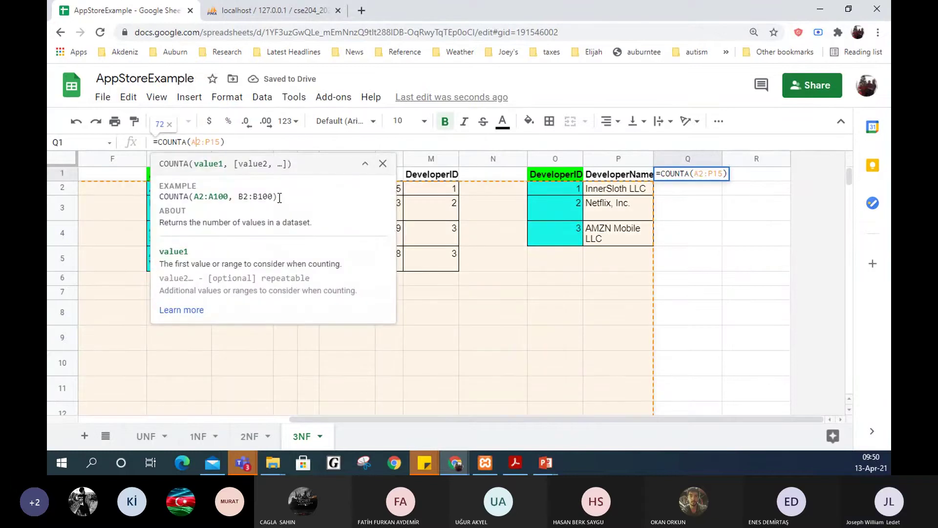
pyautogui.press('Return')
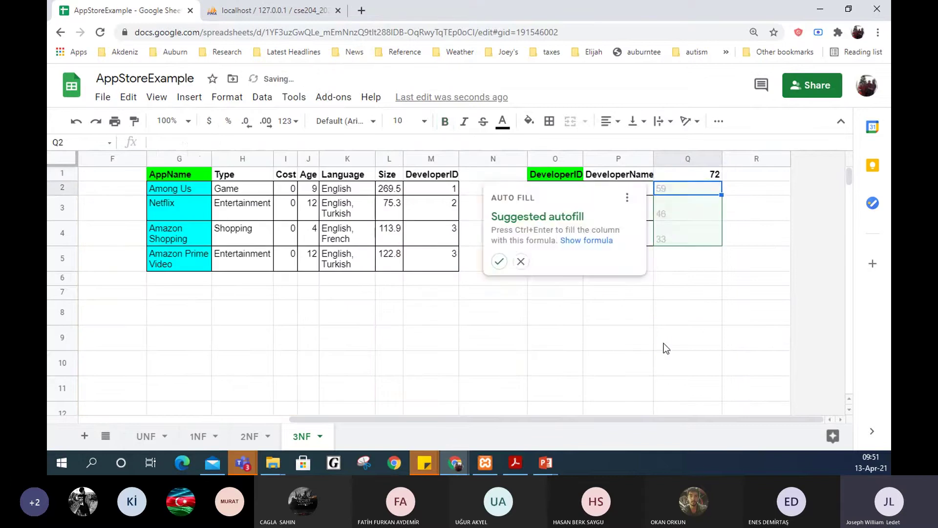
pyautogui.click(663, 343)
# - Inspect the 3NF count formula, the emptied column N2:N5 and the separate developer table in O2:P4
pyautogui.click(685, 176)
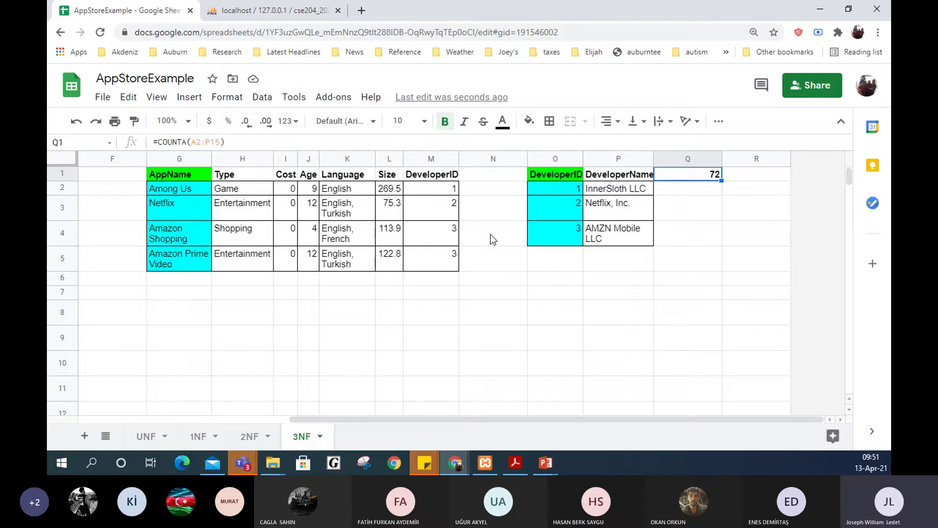
pyautogui.moveTo(478, 184); pyautogui.dragTo(494, 259)
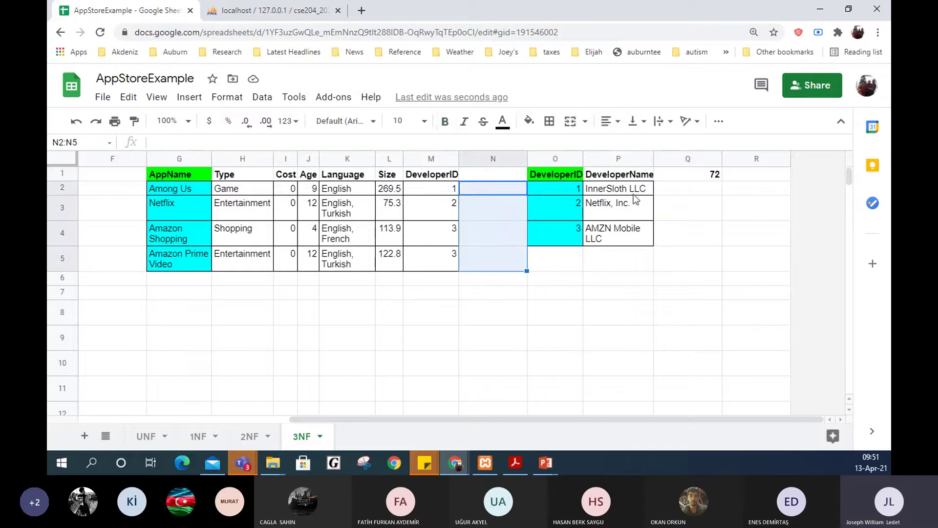
pyautogui.moveTo(628, 196); pyautogui.dragTo(561, 236)
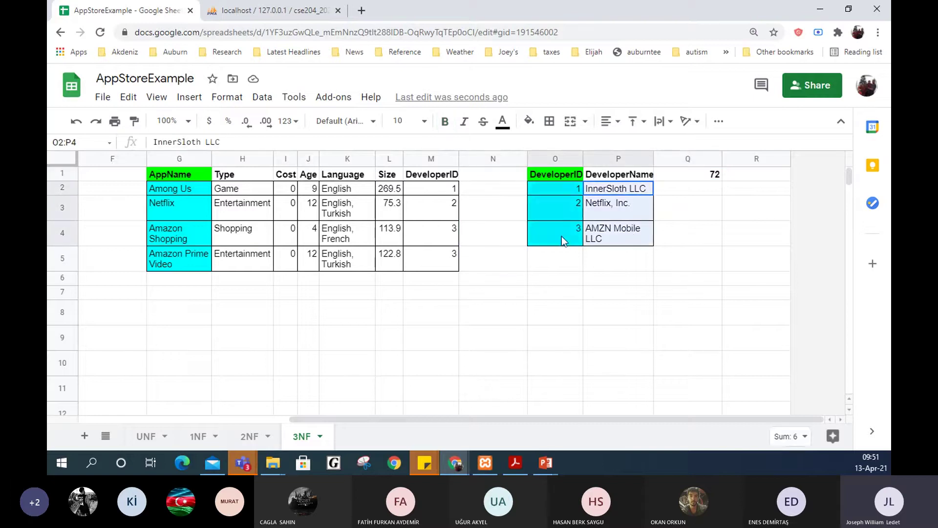
pyautogui.click(559, 350)
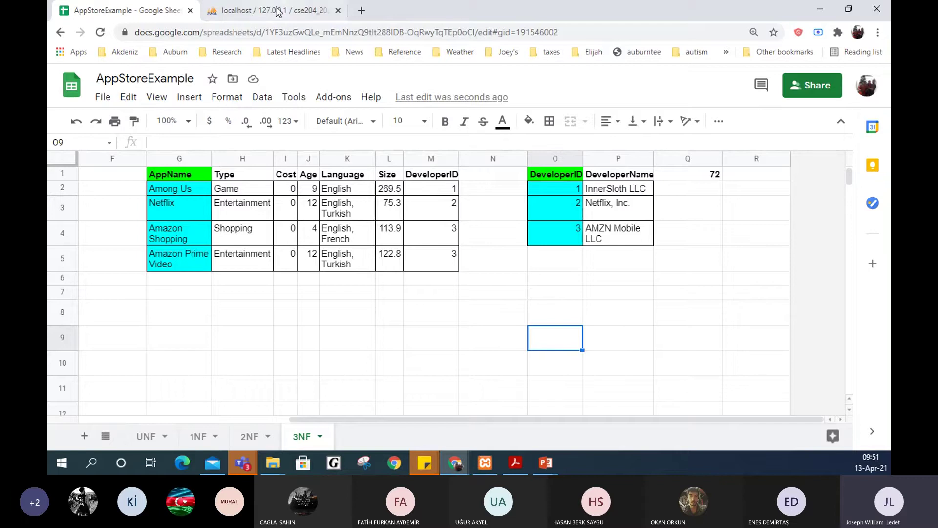
# - Switch to the group assignment PDF, highlight deliverable 1, and return to the AppStoreExample spreadsheet's UNF sheet to illustrate it
pyautogui.click(515, 464)
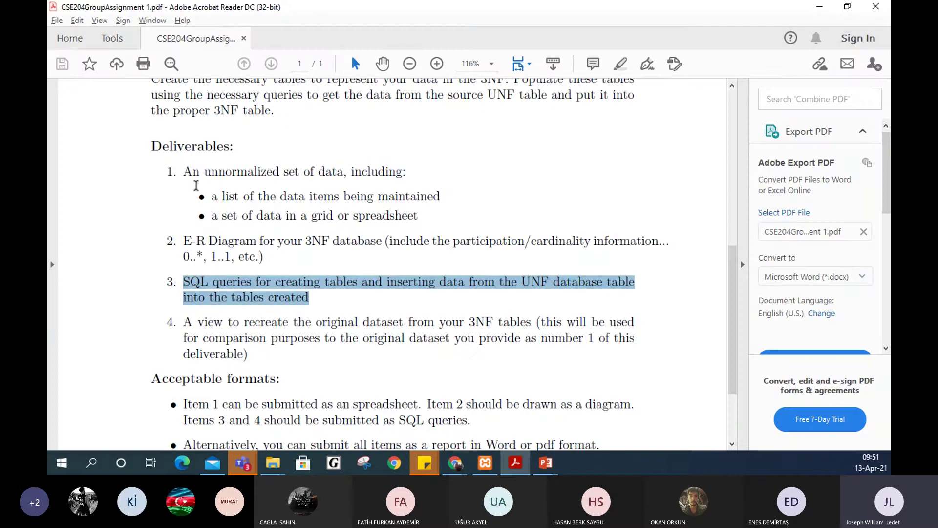
pyautogui.moveTo(186, 171); pyautogui.dragTo(412, 172)
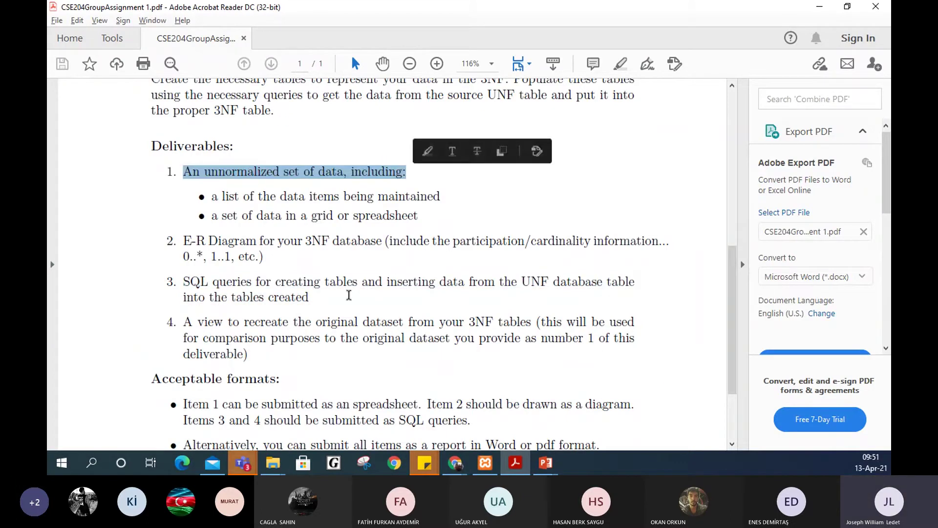
pyautogui.click(455, 463)
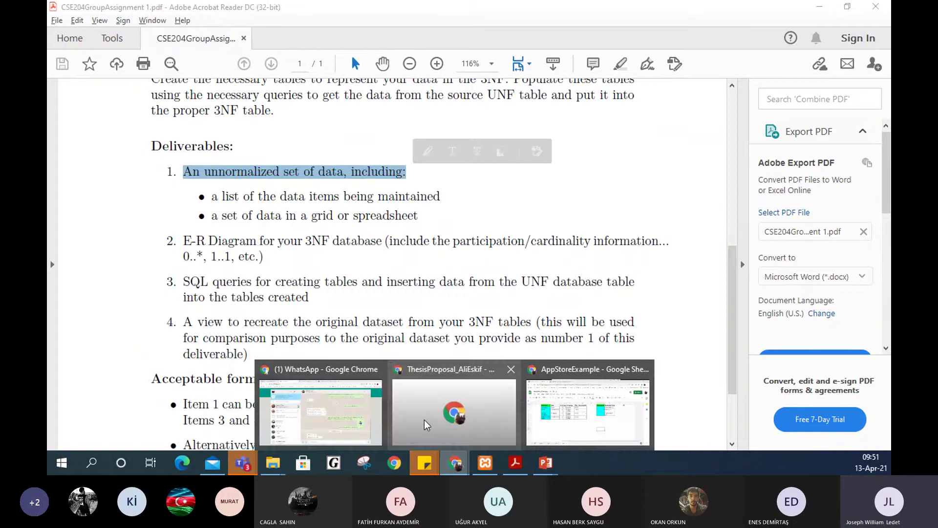
pyautogui.click(546, 424)
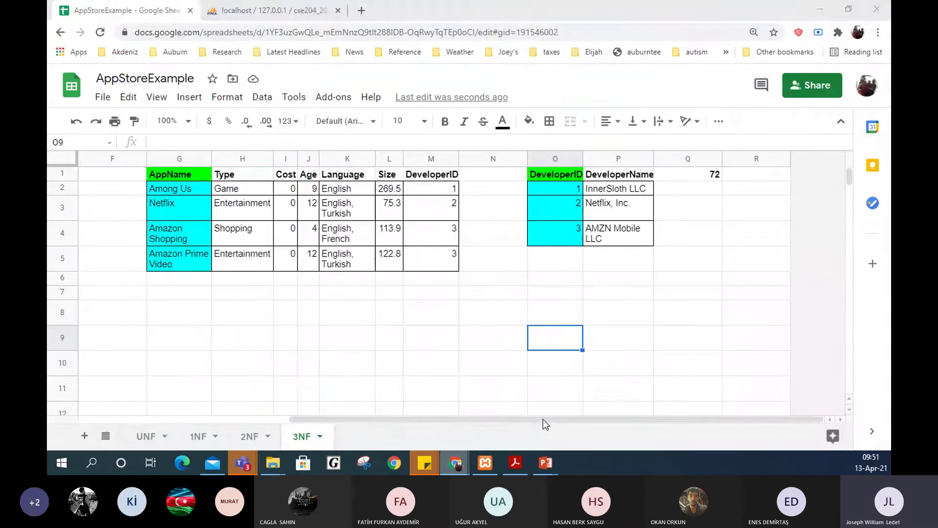
pyautogui.click(143, 442)
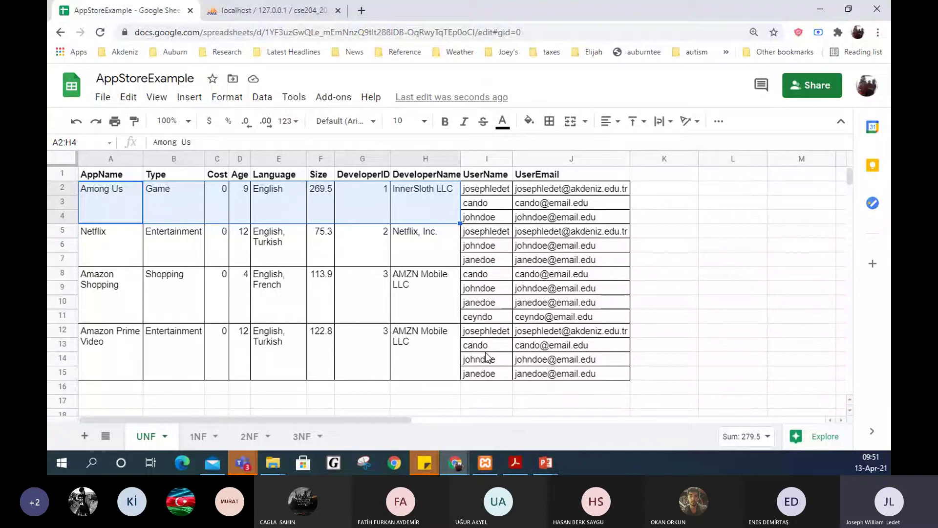
# - Return to the assignment PDF and highlight deliverables 2 to 4 in turn: the E-R diagram, the SQL queries and the view
pyautogui.click(527, 465)
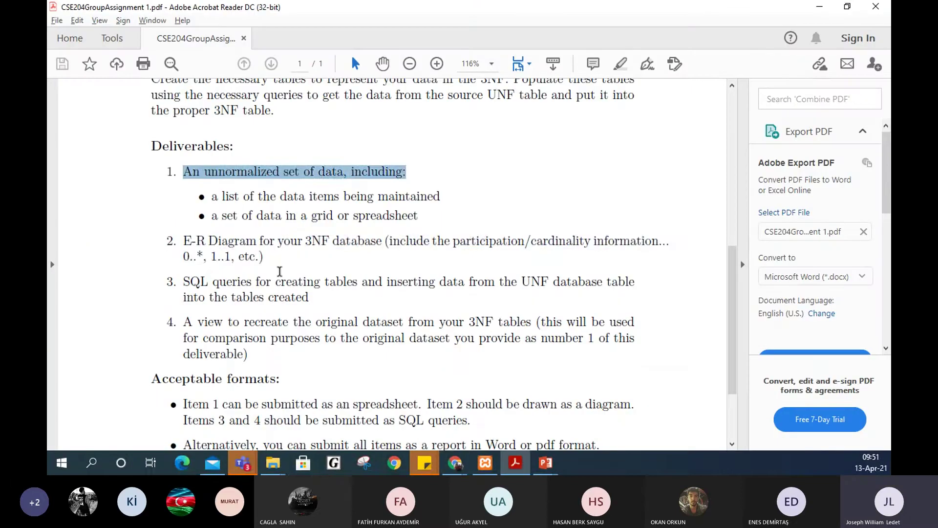
pyautogui.moveTo(183, 240); pyautogui.dragTo(268, 256)
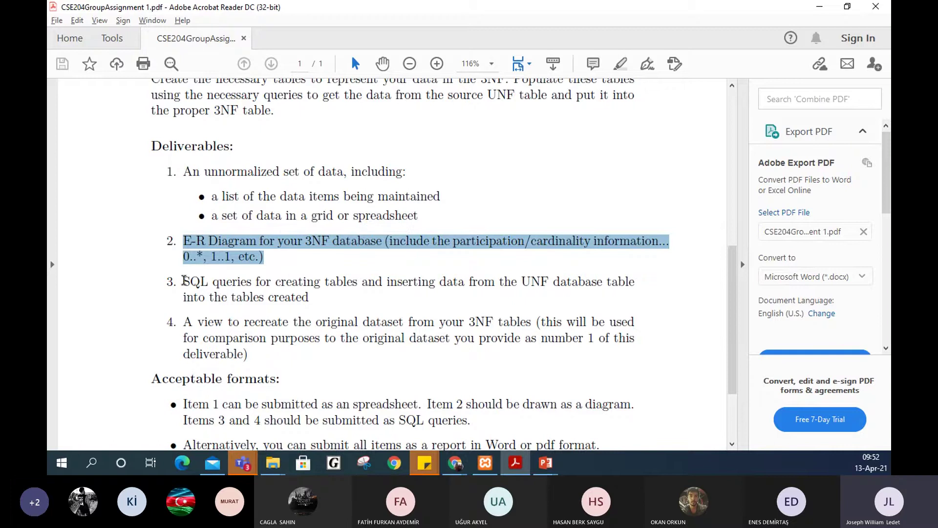
pyautogui.moveTo(182, 282); pyautogui.dragTo(305, 297)
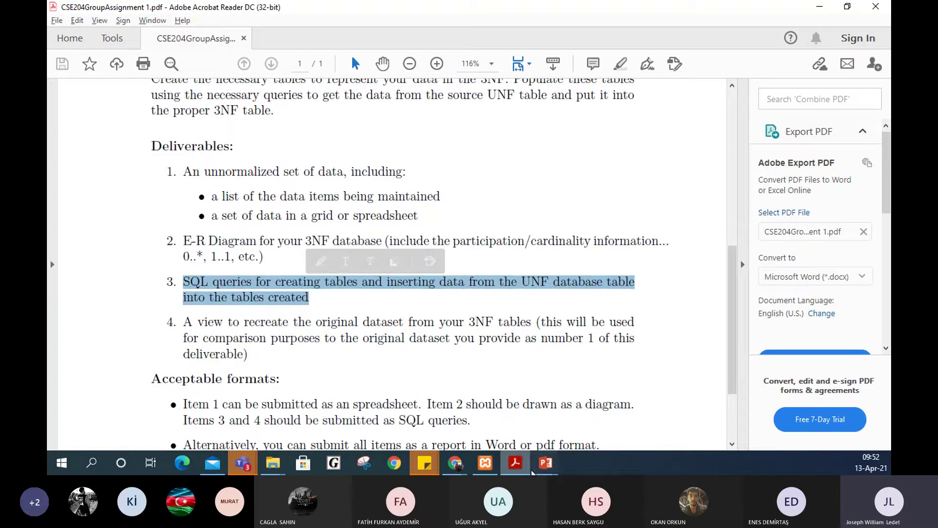
pyautogui.moveTo(528, 469)
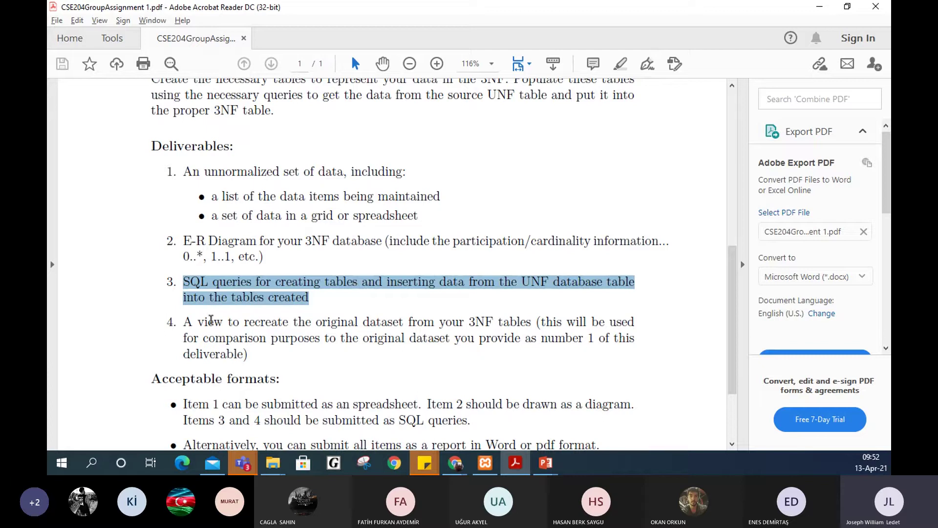
pyautogui.moveTo(184, 322); pyautogui.dragTo(253, 364)
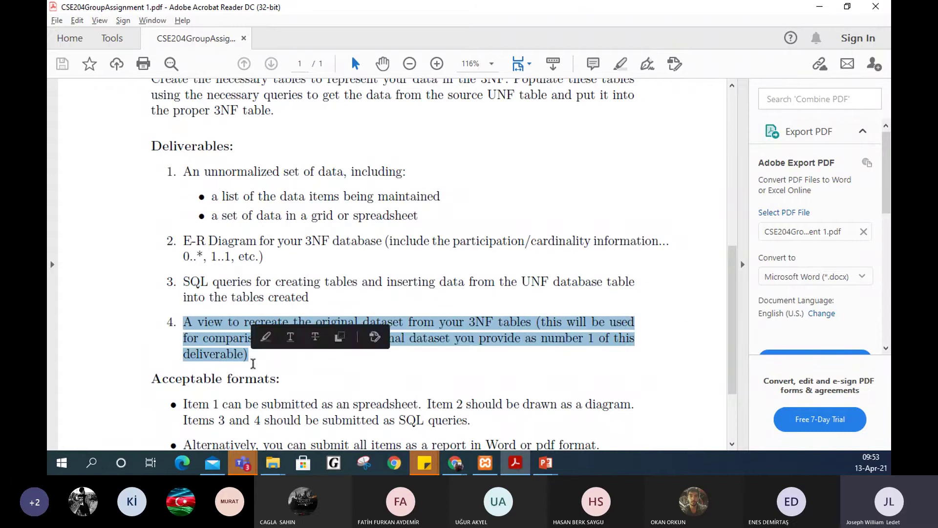
# - Switch to phpMyAdmin in the browser and review the appinfo and developer join query with its result rows
pyautogui.click(455, 463)
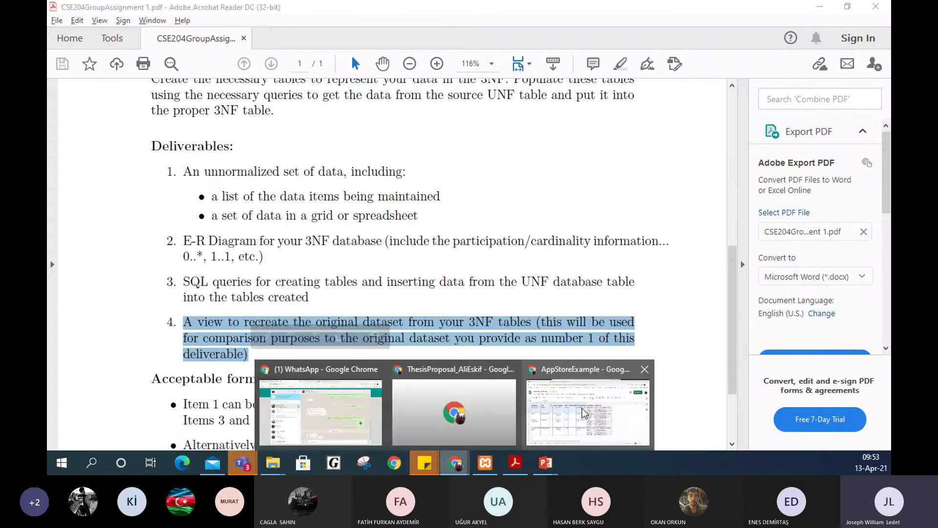
pyautogui.click(583, 413)
pyautogui.click(274, 11)
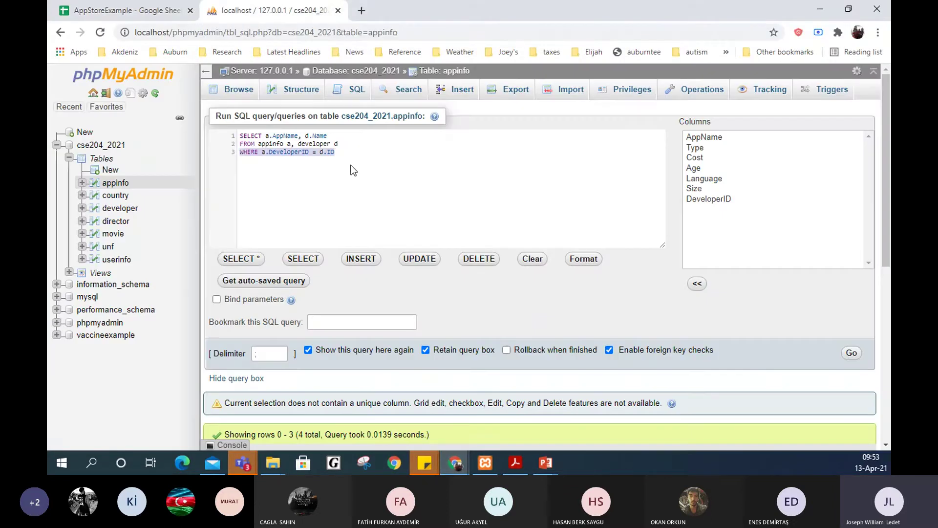
pyautogui.click(353, 158)
pyautogui.scroll(-3, 370, 206)
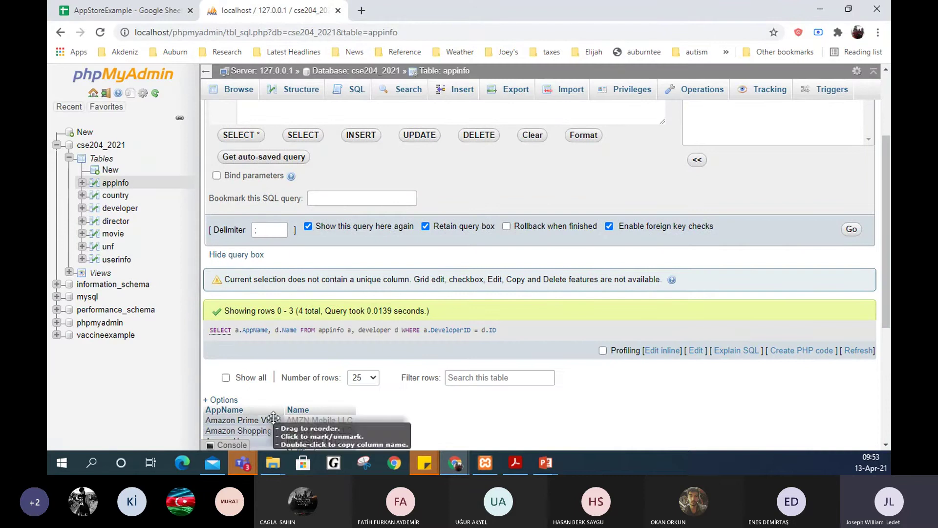
pyautogui.scroll(3, 254, 342)
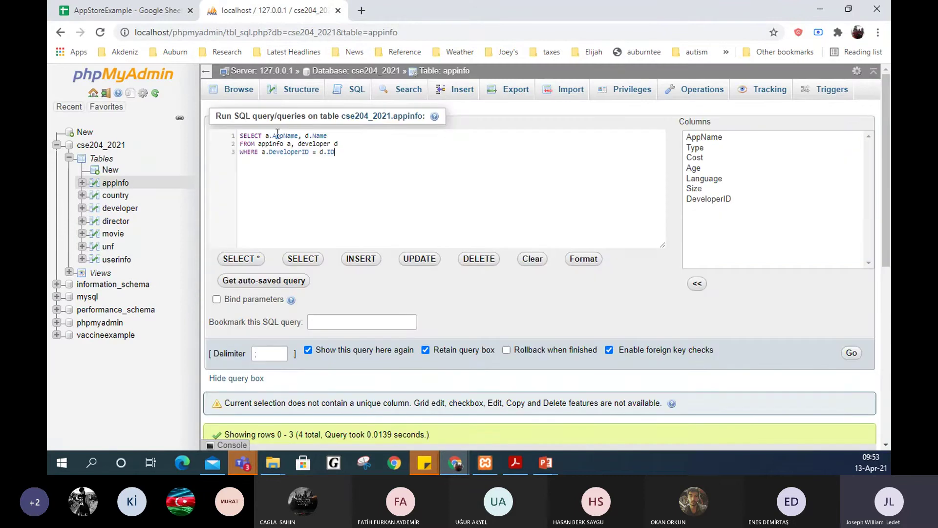
# - Change the join query to select all appinfo columns with a.* alongside d.Name, and run it
pyautogui.doubleClick(277, 136)
pyautogui.write('*')
pyautogui.click(851, 353)
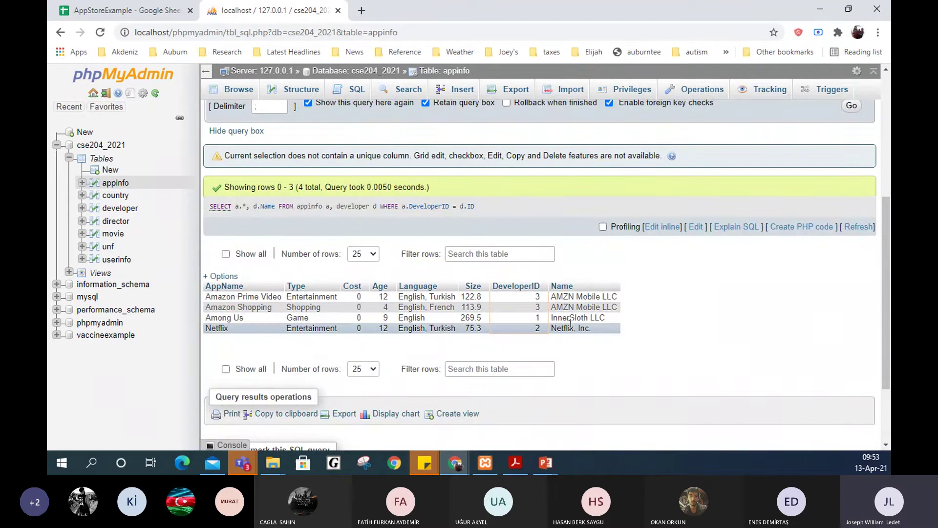
# - Compare the join query and its result rows with the app table on the 2NF sheet of the AppStoreExample spreadsheet
pyautogui.click(122, 10)
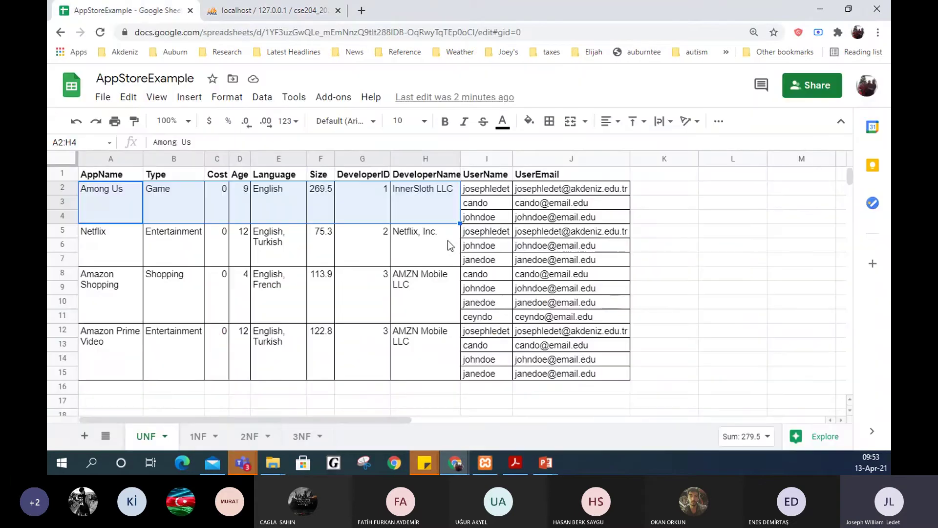
pyautogui.click(248, 439)
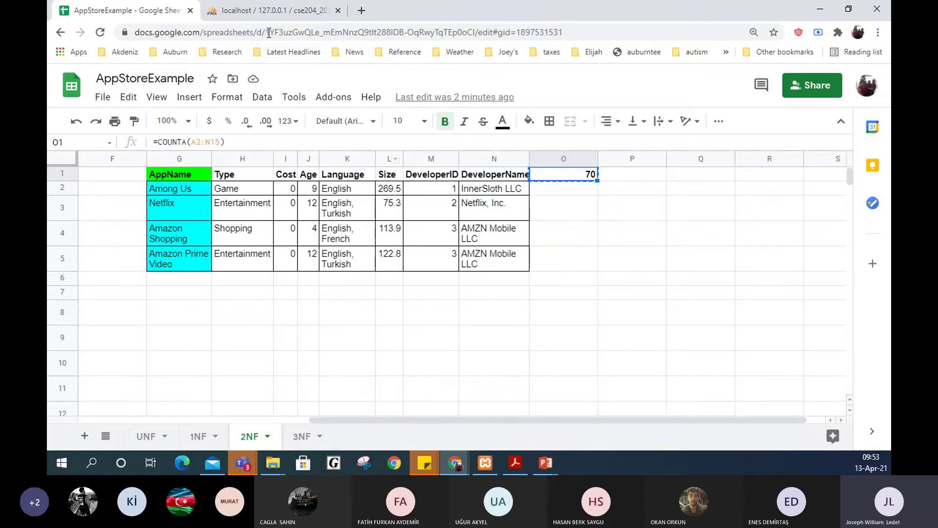
pyautogui.click(269, 10)
pyautogui.scroll(5, 479, 300)
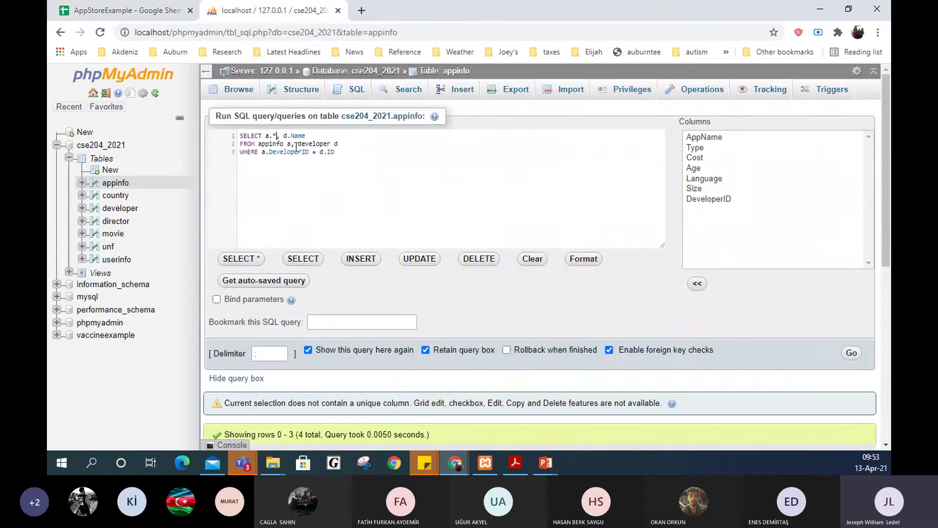
pyautogui.scroll(-5, 345, 155)
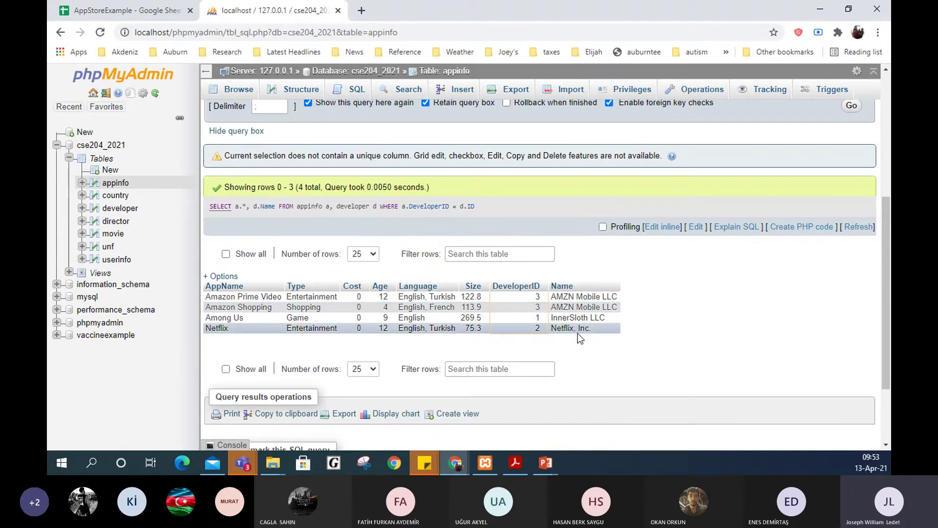
pyautogui.scroll(5, 562, 324)
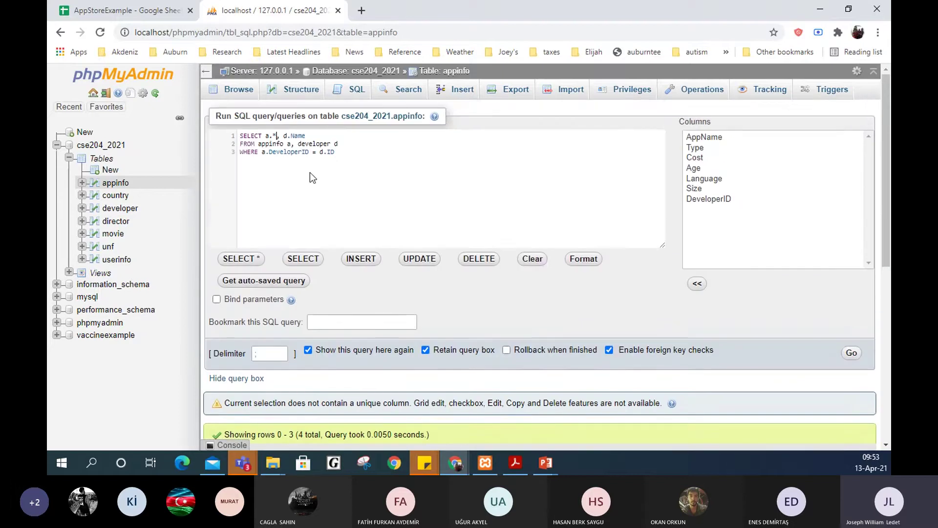
# - View the spreadsheet's 1NF sheet, check the view deliverable in the assignment PDF, and return to the spreadsheet
pyautogui.click(136, 3)
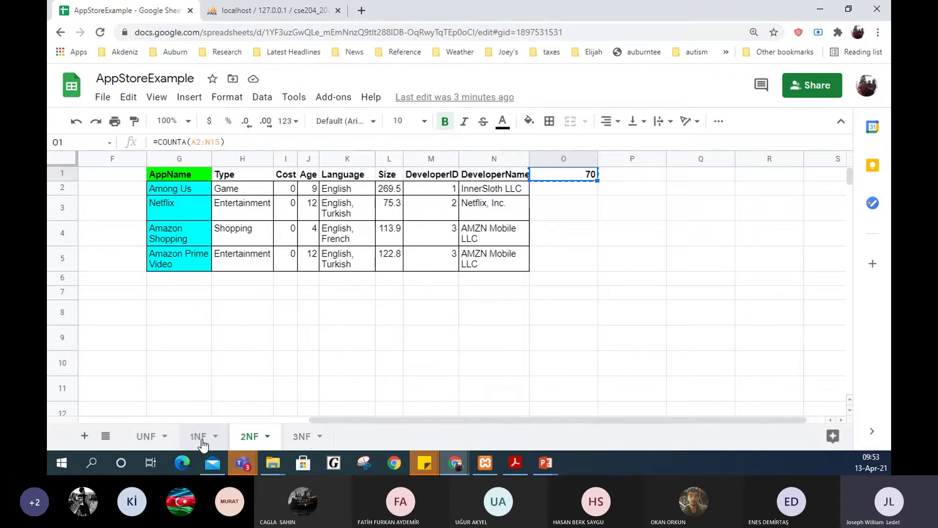
pyautogui.click(202, 436)
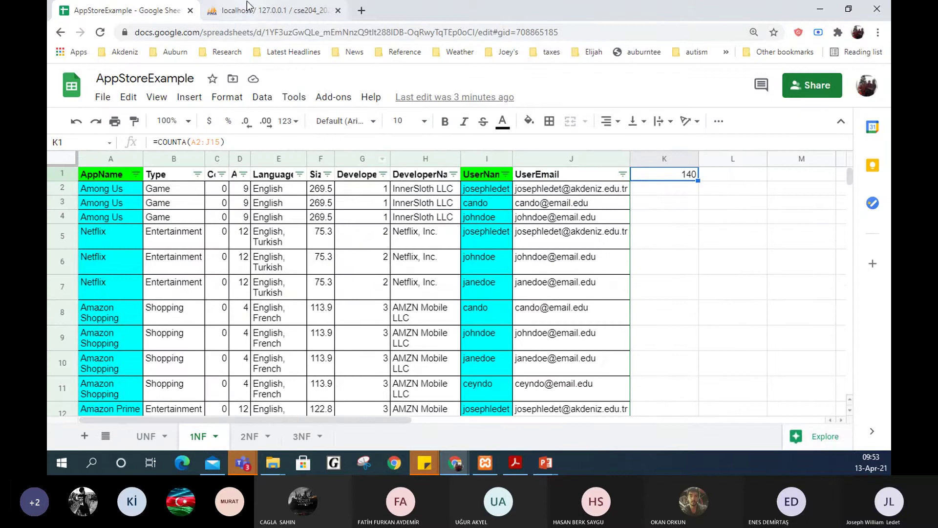
pyautogui.click(515, 463)
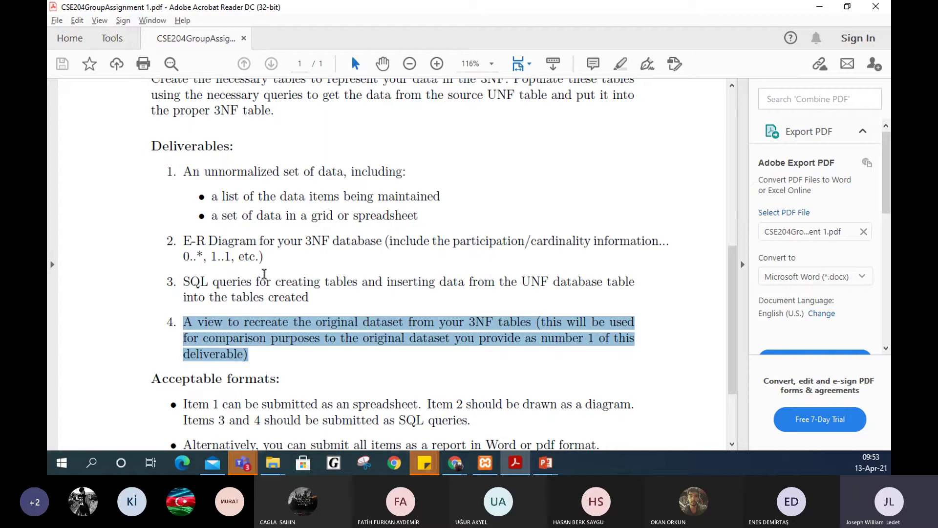
pyautogui.click(455, 462)
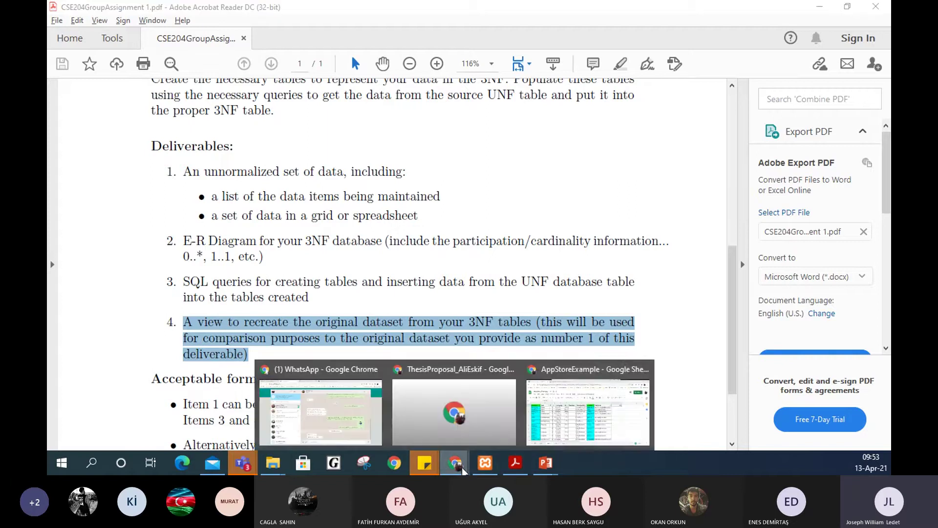
pyautogui.click(588, 425)
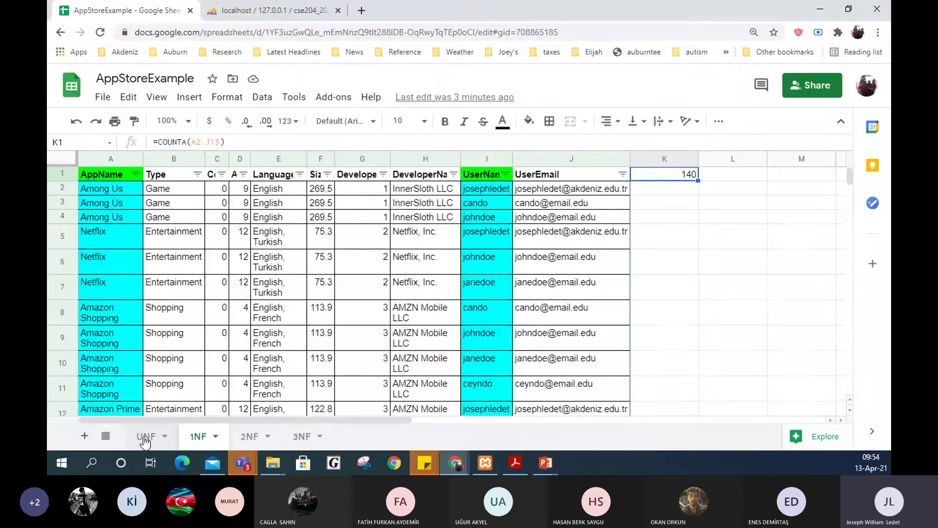
# - Compare the merged Among Us block A2:H4 on the UNF sheet with its repeated rows on the 1NF sheet
pyautogui.click(145, 437)
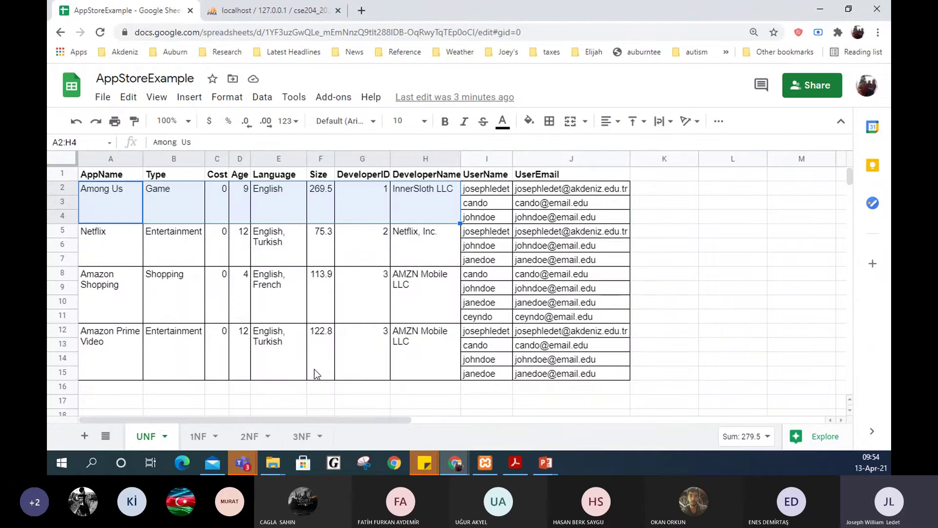
pyautogui.click(128, 208)
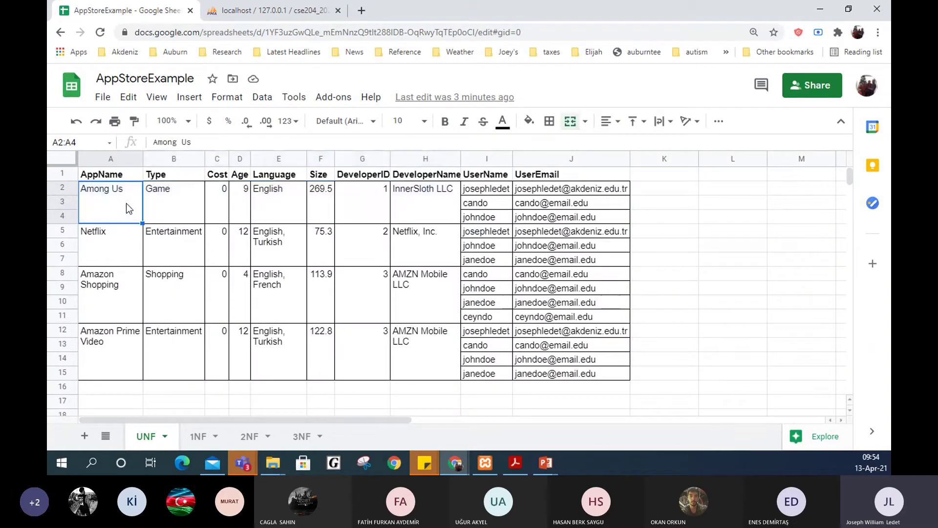
pyautogui.moveTo(129, 208); pyautogui.dragTo(433, 206)
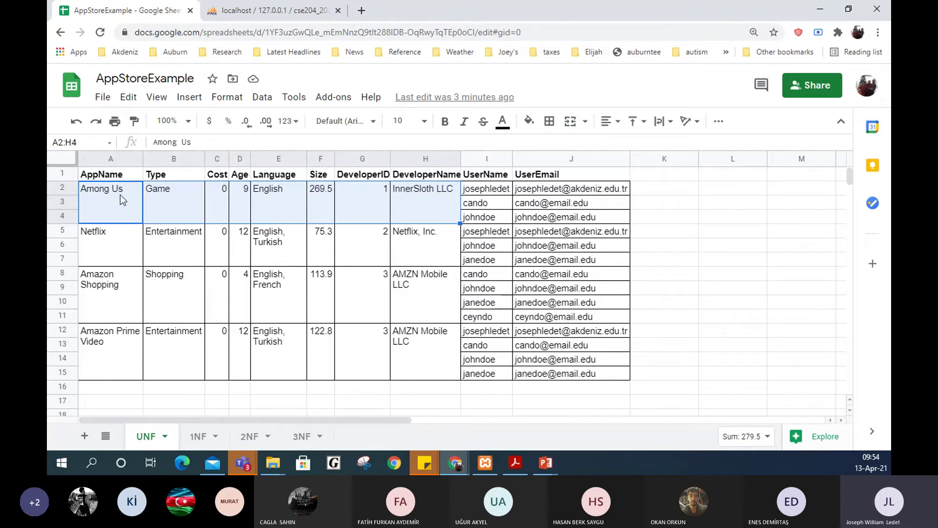
pyautogui.click(201, 435)
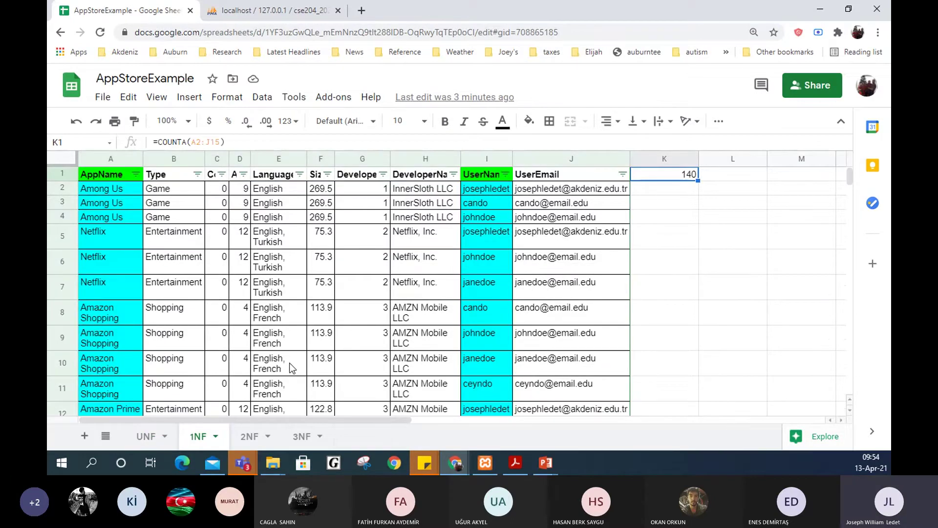
pyautogui.moveTo(121, 192); pyautogui.dragTo(419, 233)
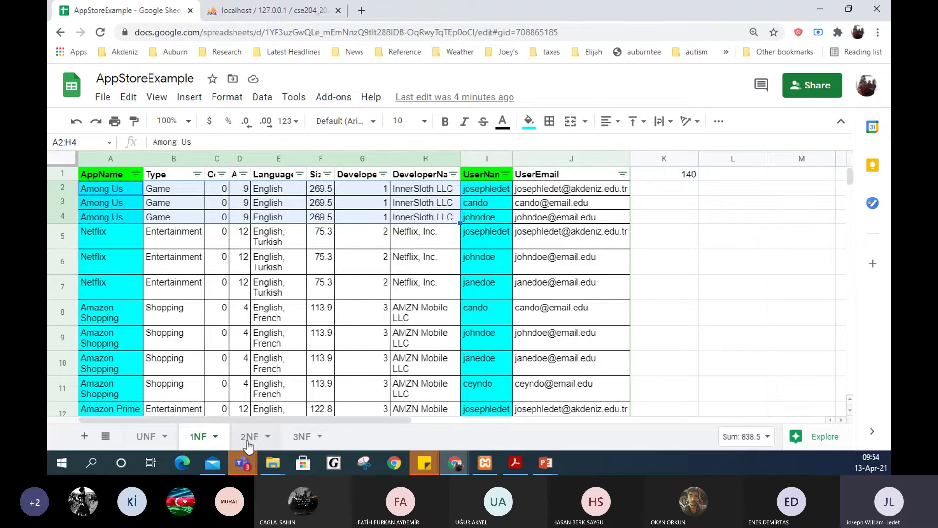
# - Duplicate the UNF sheet and rename the copy as Alt 1NF
pyautogui.click(147, 436)
pyautogui.click(165, 436)
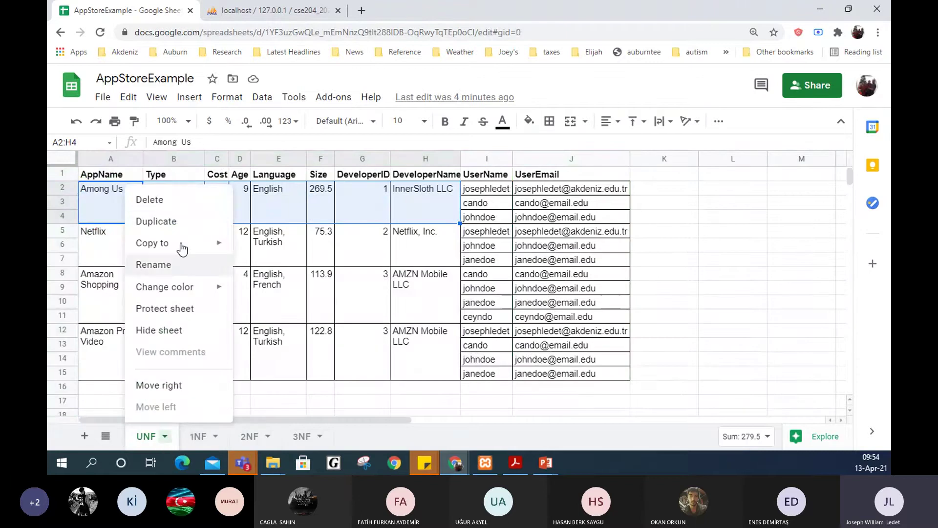
pyautogui.click(185, 222)
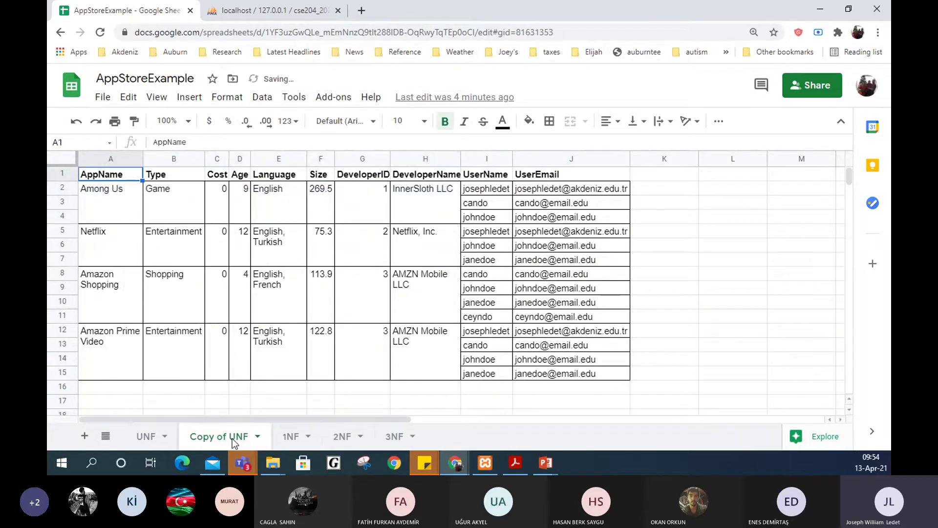
pyautogui.doubleClick(232, 438)
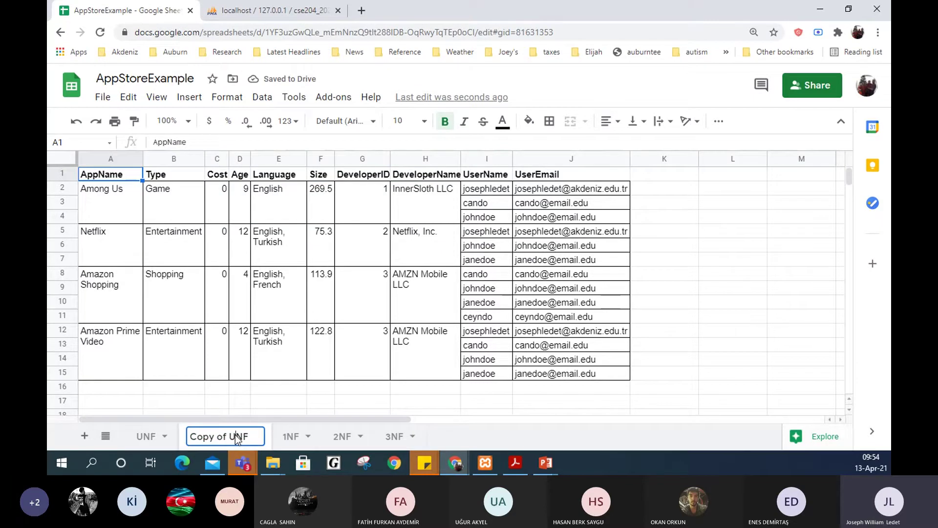
pyautogui.write('AltNF')
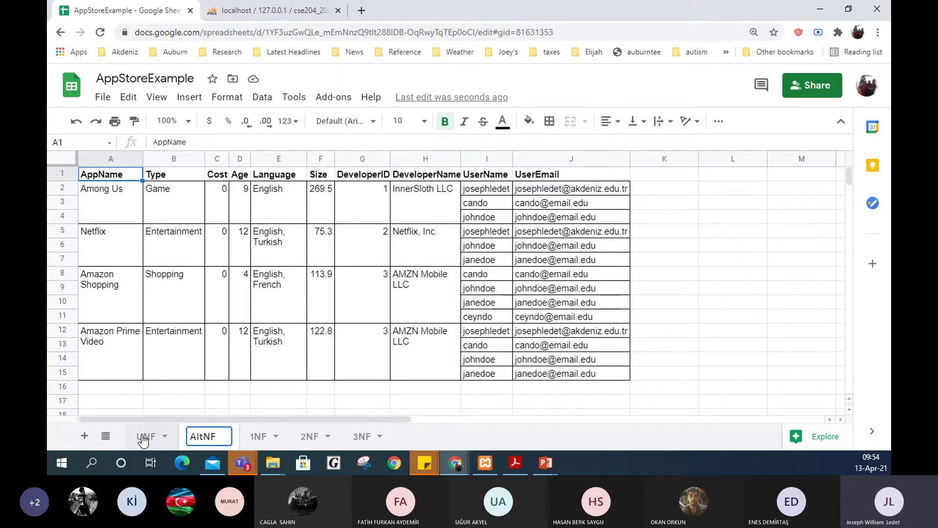
pyautogui.press('Left')
pyautogui.press('Left')
pyautogui.write('1')
pyautogui.press('Return')
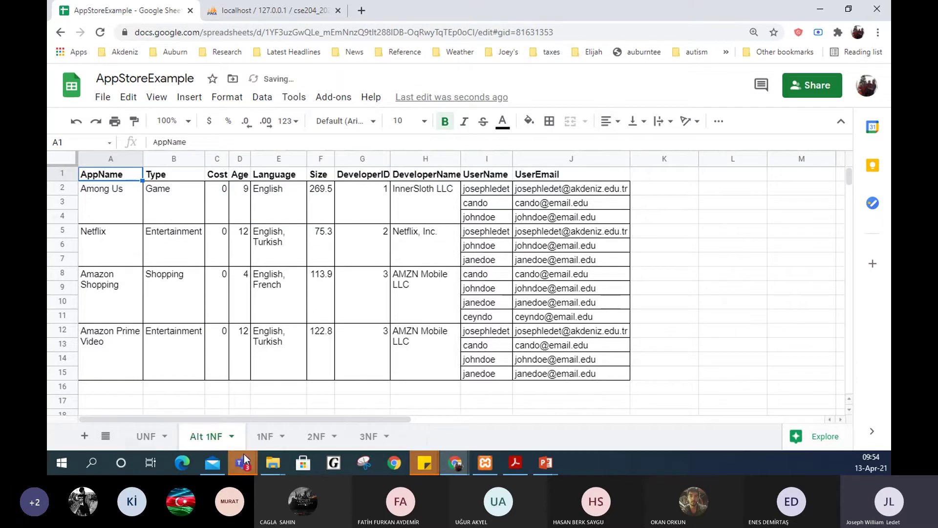
# - Point out the UserName and UserEmail columns, and copy the headers AppName through DeveloperName from A1:H1 to L1
pyautogui.click(483, 159)
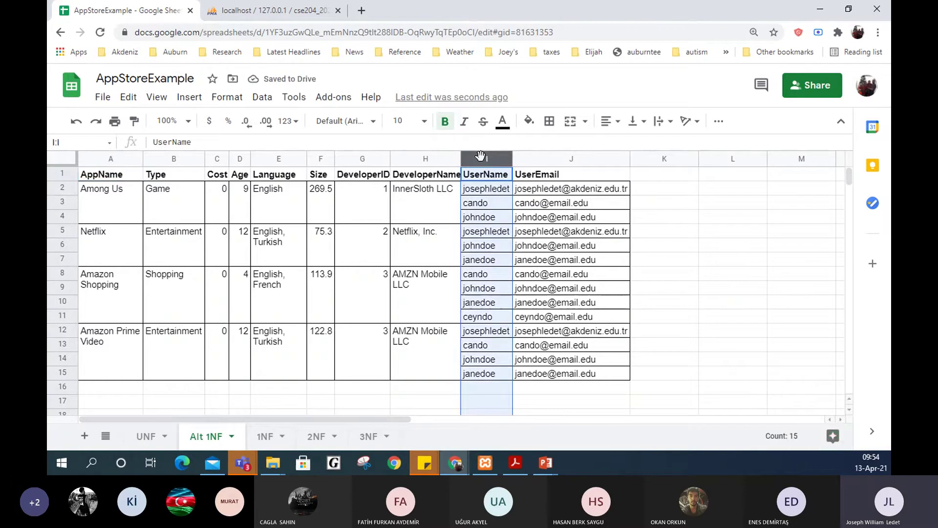
pyautogui.hotkey('shift', 'Right')
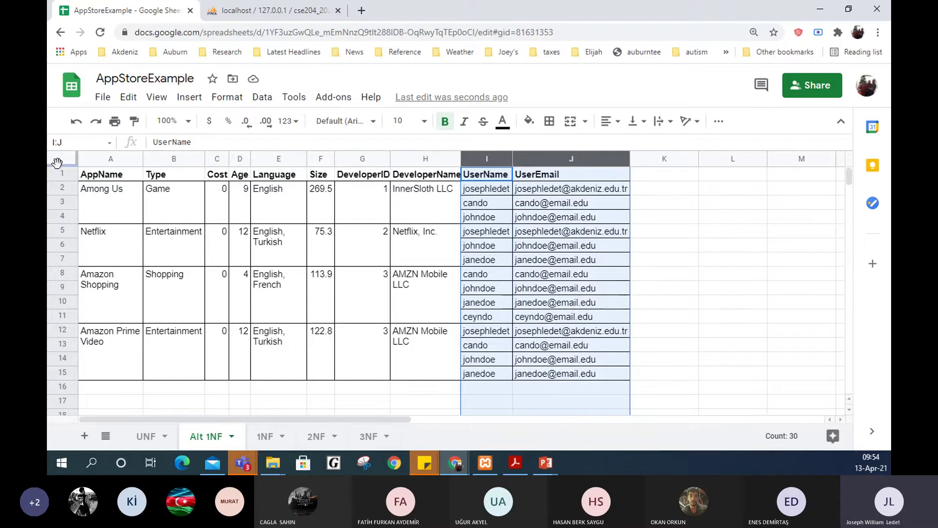
pyautogui.moveTo(103, 171); pyautogui.dragTo(428, 179)
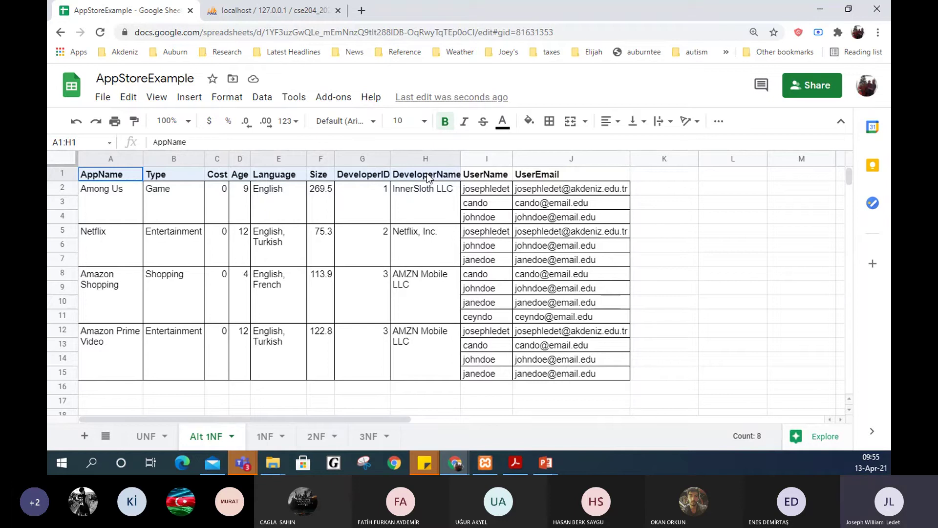
pyautogui.hotkey('ctrl', 'c')
pyautogui.click(732, 174)
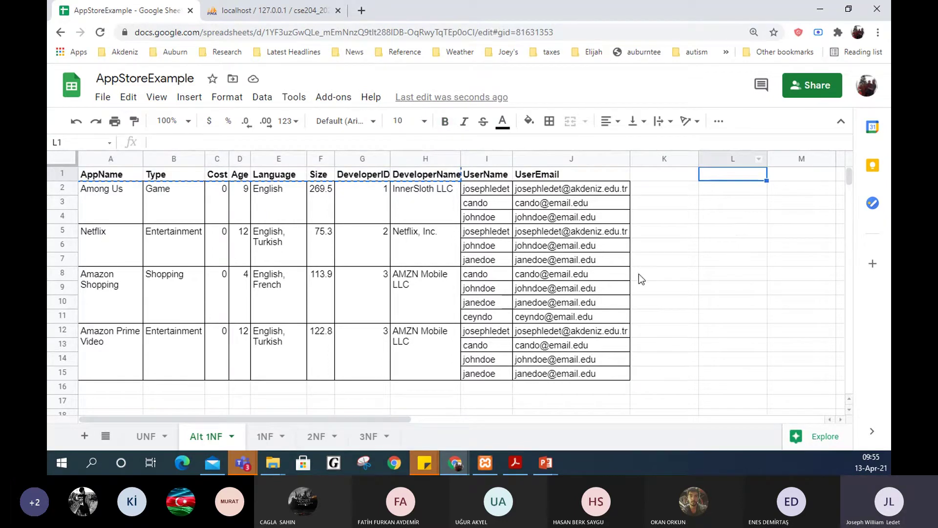
pyautogui.hotkey('ctrl', 'v')
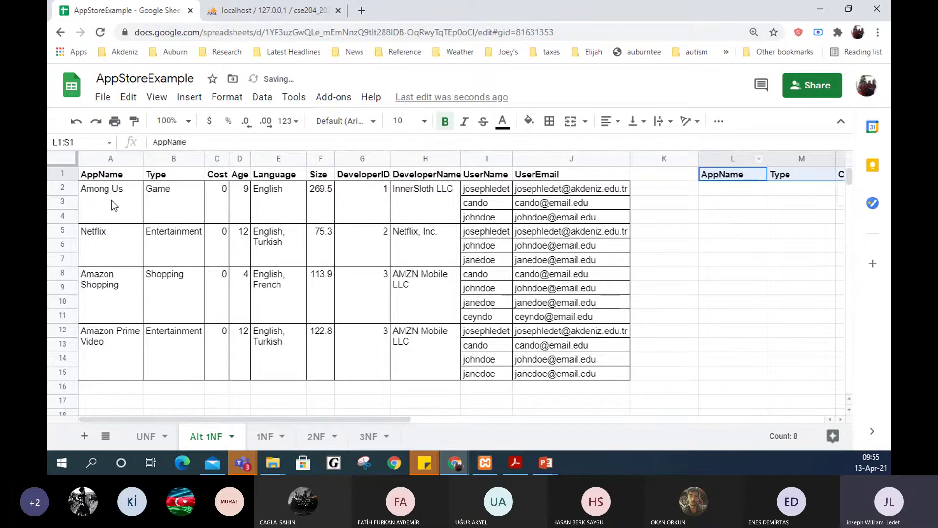
# - Copy the app records A2:H15 beneath the new headers into L2:S15 and unmerge the pasted cells
pyautogui.moveTo(112, 200); pyautogui.dragTo(428, 357)
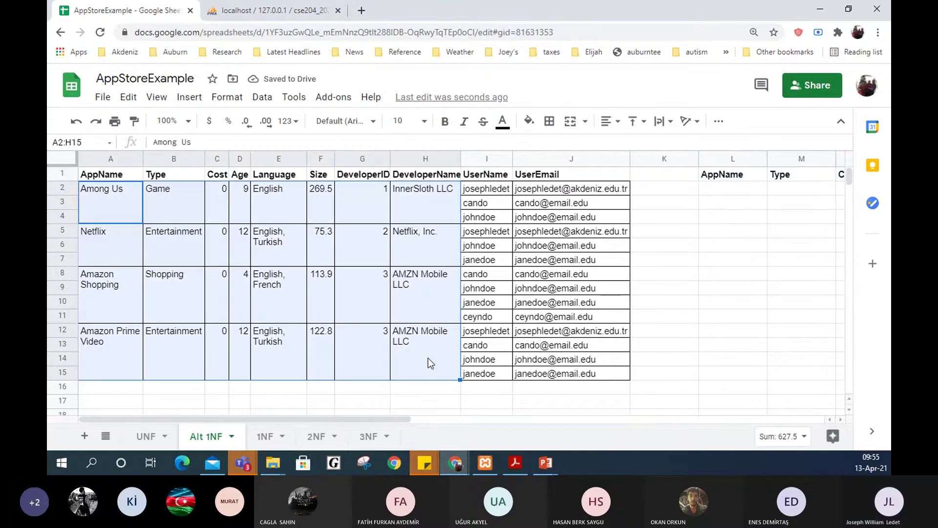
pyautogui.hotkey('ctrl', 'c')
pyautogui.moveTo(739, 189); pyautogui.dragTo(739, 198)
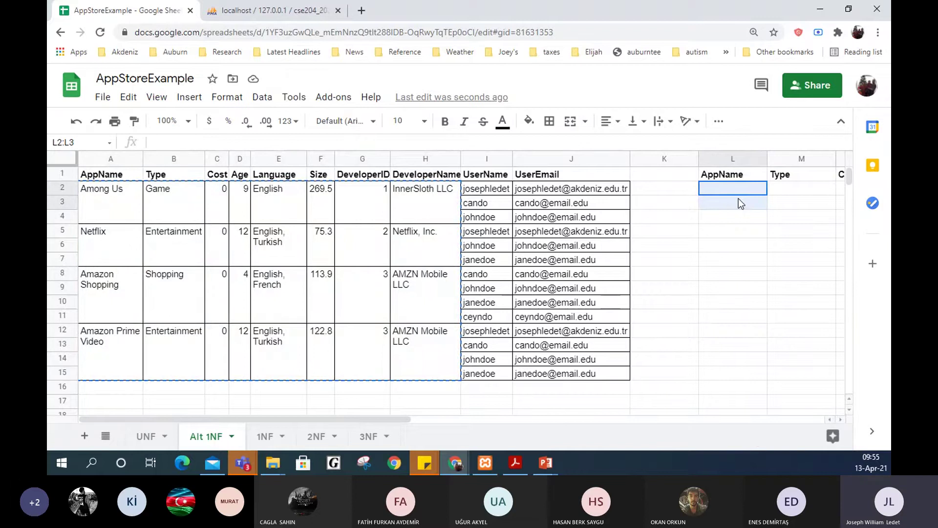
pyautogui.moveTo(741, 203); pyautogui.dragTo(743, 232)
pyautogui.hotkey('ctrl', 'v')
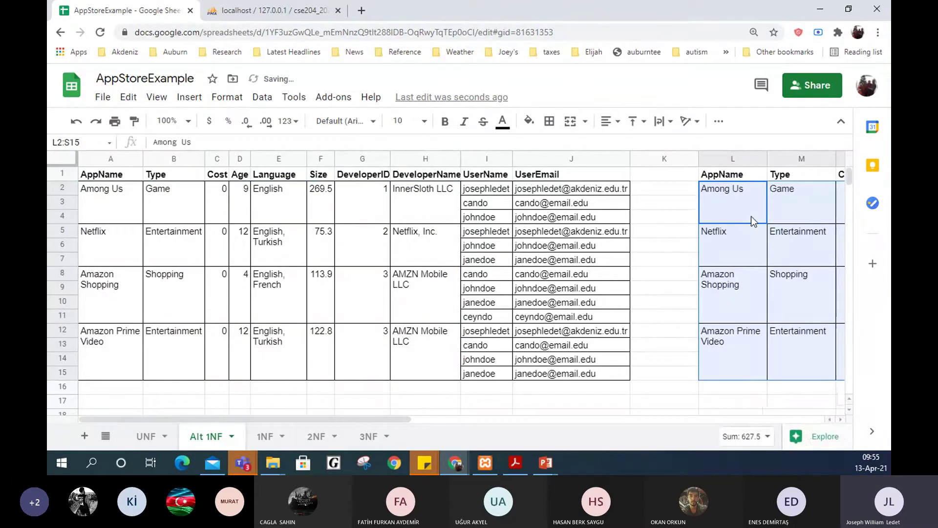
pyautogui.hotkey('ctrl', 'z')
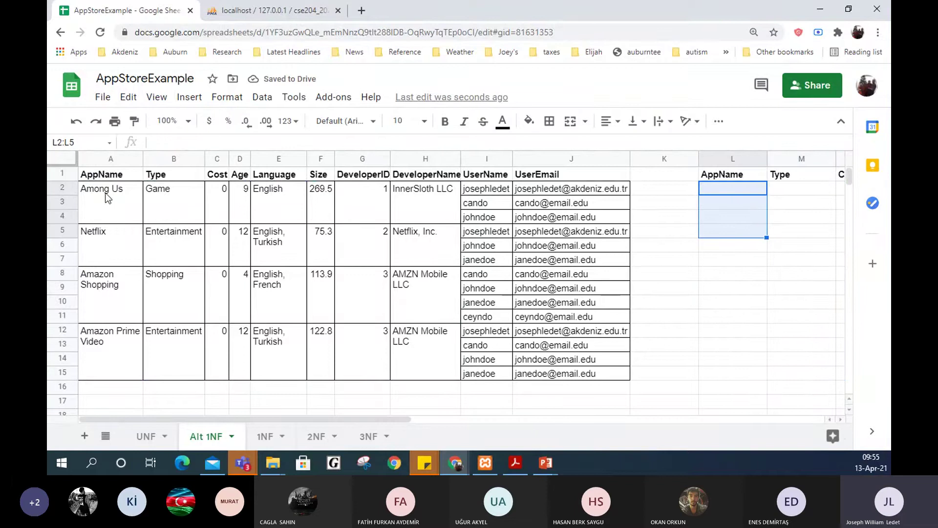
pyautogui.moveTo(108, 198); pyautogui.dragTo(455, 202)
pyautogui.click(738, 189)
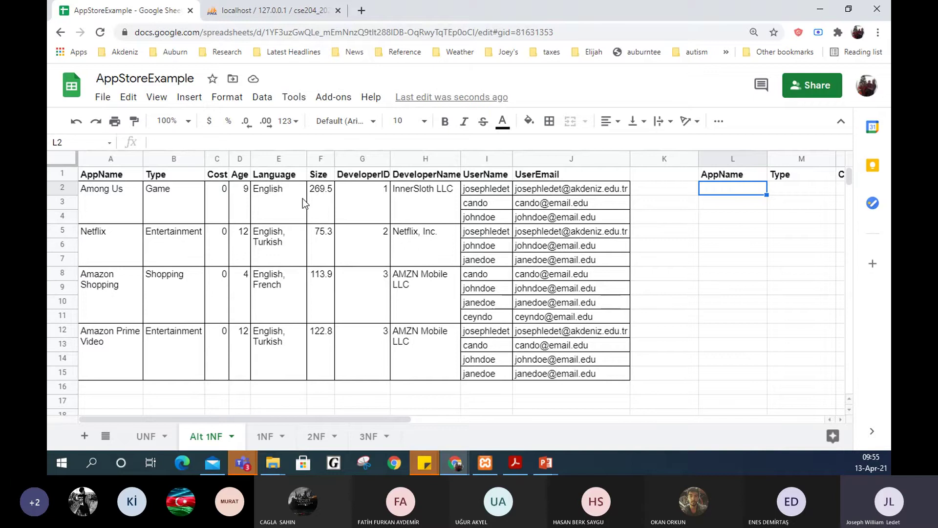
pyautogui.hotkey('ctrl', 'v')
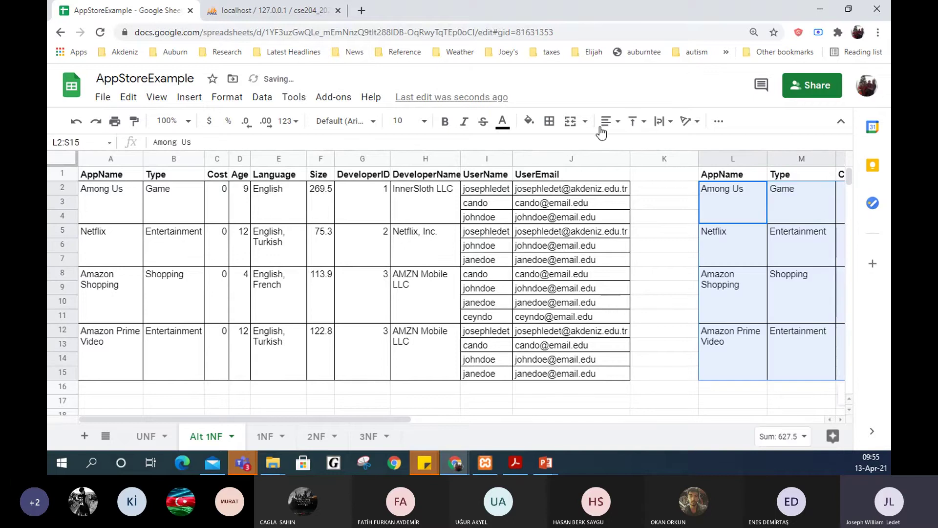
pyautogui.click(585, 121)
pyautogui.click(618, 209)
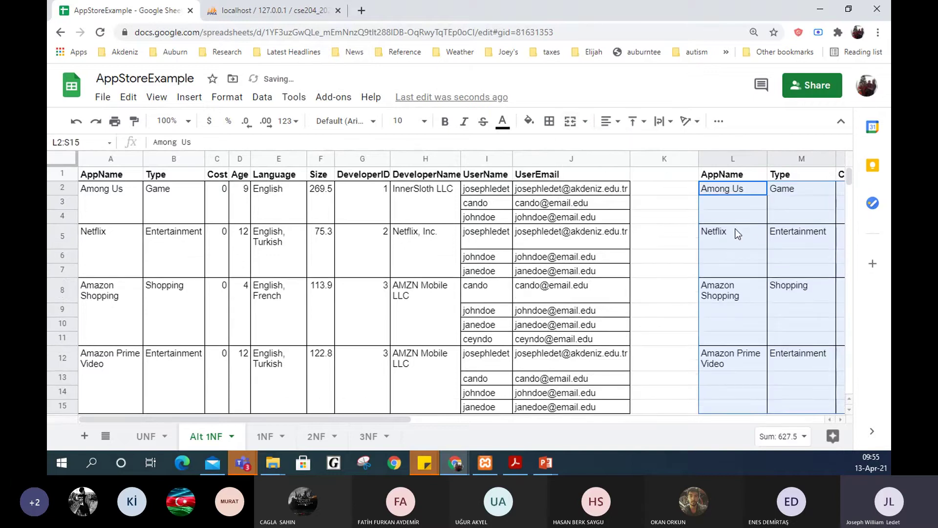
# - Delete the blank cells under the Among Us and Netflix records in columns L through S, shifting the remaining cells up
pyautogui.moveTo(394, 421); pyautogui.dragTo(630, 445)
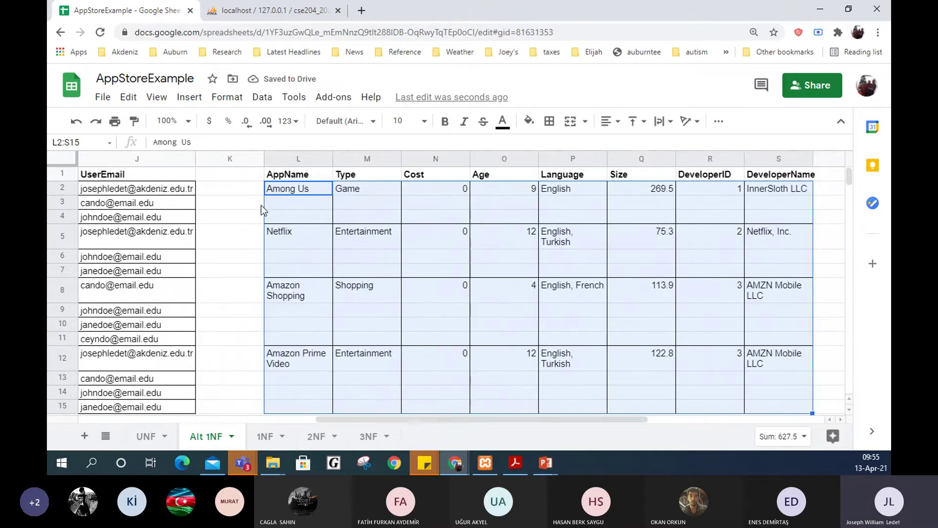
pyautogui.click(275, 204)
pyautogui.moveTo(274, 204); pyautogui.dragTo(679, 225)
pyautogui.rightClick(676, 217)
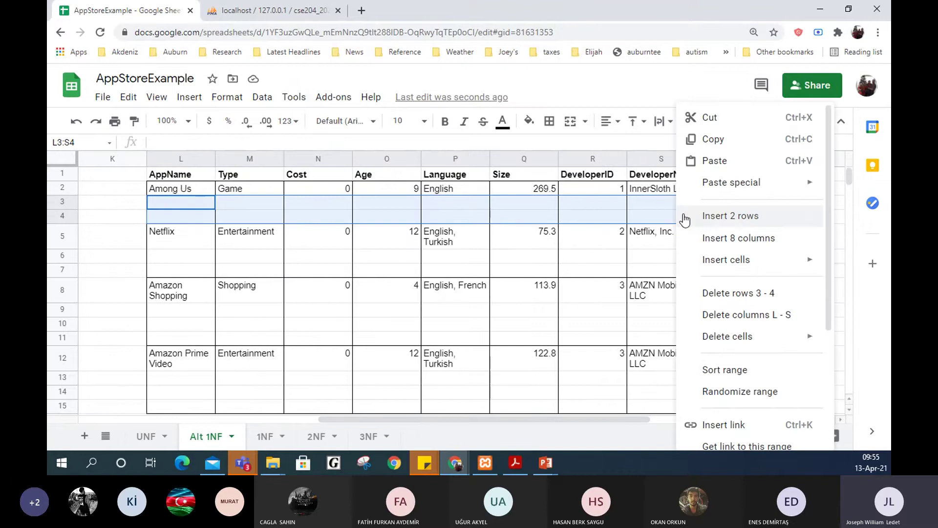
pyautogui.moveTo(725, 344)
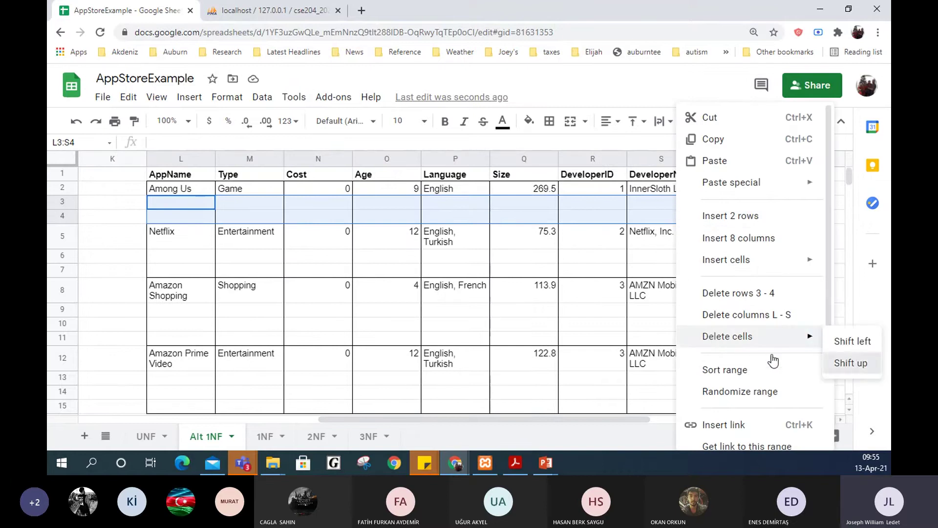
pyautogui.click(851, 362)
pyautogui.moveTo(164, 228); pyautogui.dragTo(669, 235)
pyautogui.rightClick(669, 234)
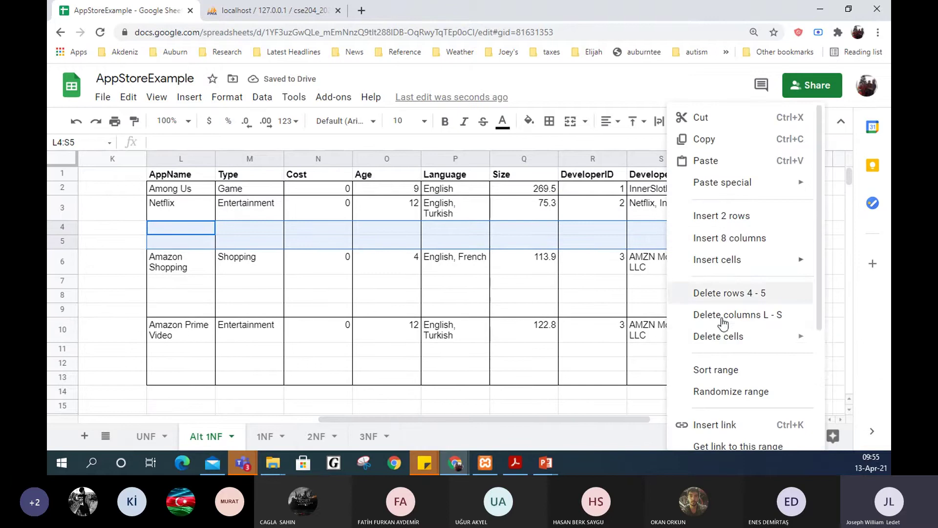
pyautogui.moveTo(792, 339)
pyautogui.click(842, 362)
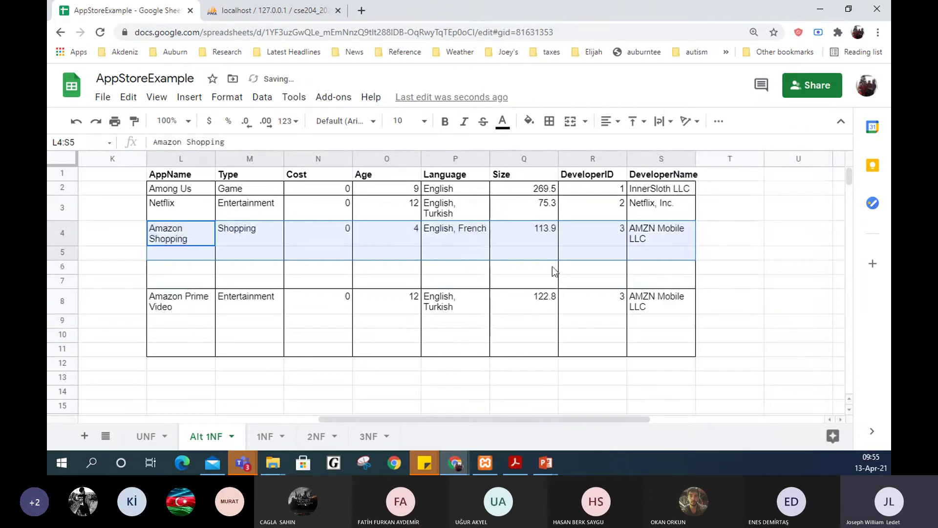
# - Delete the blank cells under the Amazon Shopping and Amazon Prime Video records in columns L through S, shifting cells up
pyautogui.moveTo(171, 253); pyautogui.dragTo(643, 278)
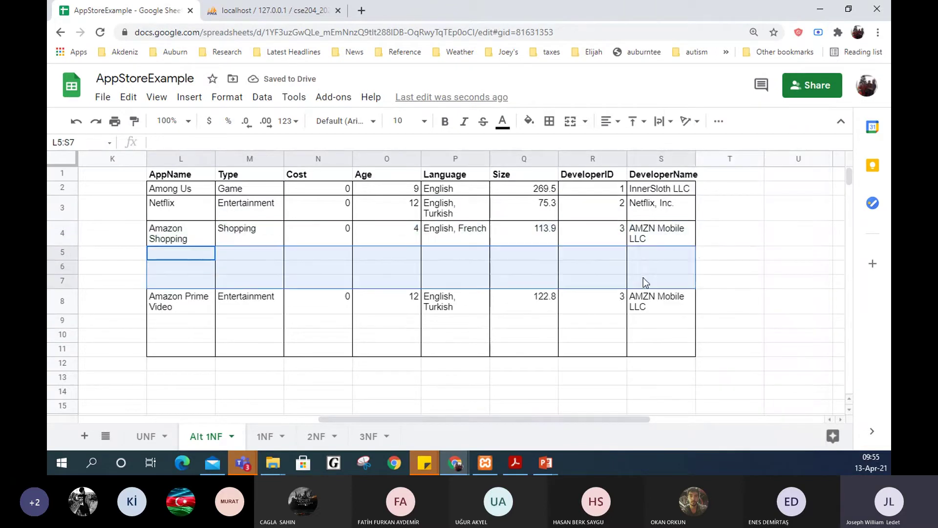
pyautogui.rightClick(643, 278)
pyautogui.moveTo(691, 336)
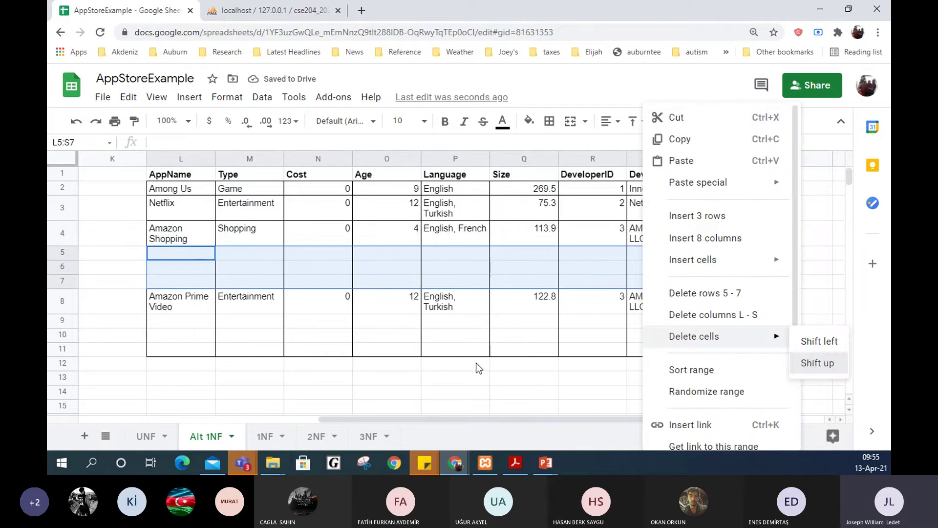
pyautogui.click(816, 362)
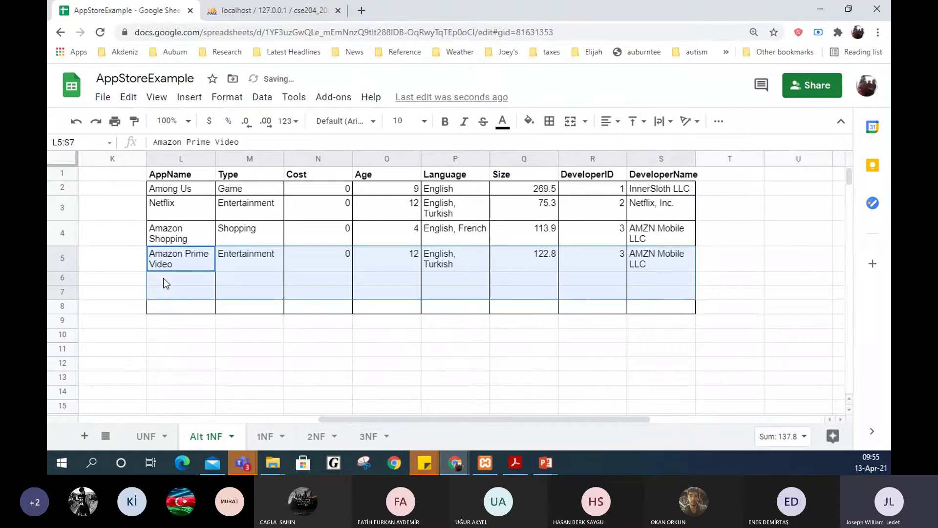
pyautogui.moveTo(163, 277); pyautogui.dragTo(662, 310)
pyautogui.rightClick(662, 309)
pyautogui.moveTo(710, 342)
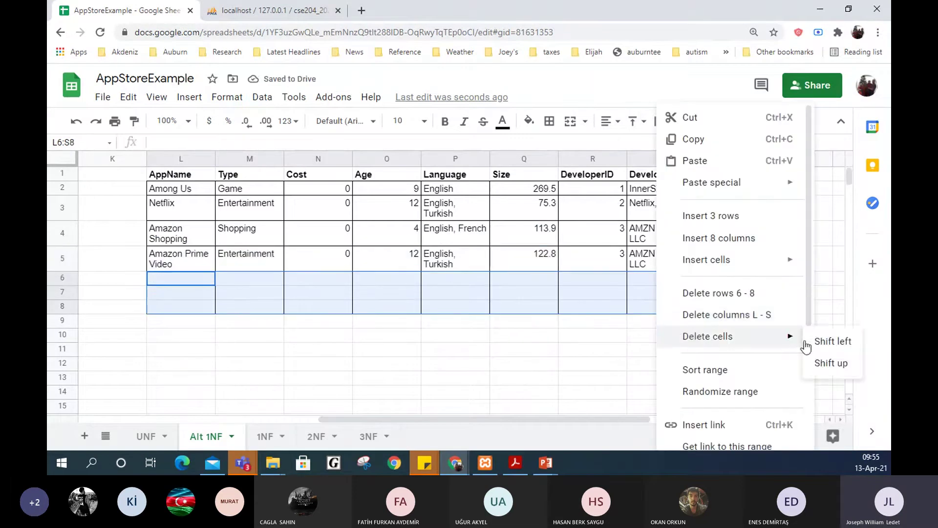
pyautogui.click(823, 363)
# - Delete columns B through H, Type to DeveloperName, from the original table
pyautogui.moveTo(485, 421); pyautogui.dragTo(245, 411)
pyautogui.moveTo(180, 160); pyautogui.dragTo(424, 160)
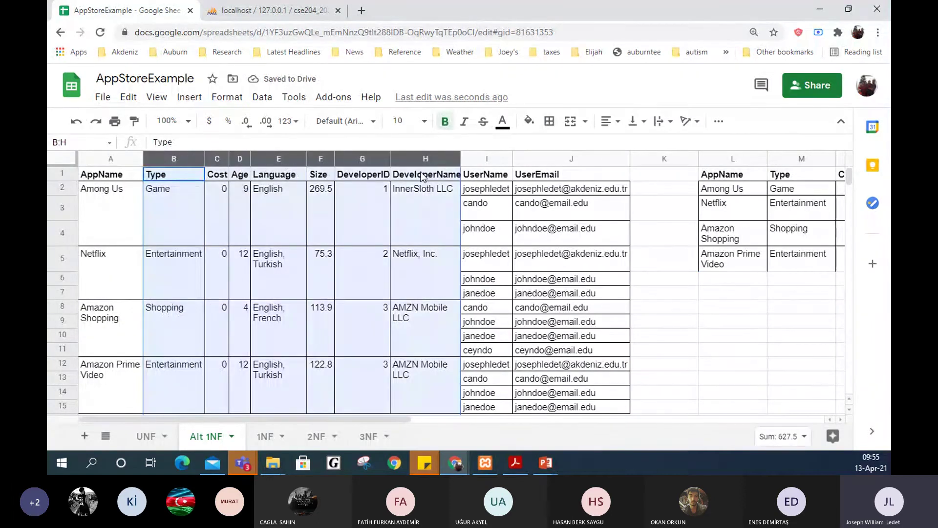
pyautogui.rightClick(423, 177)
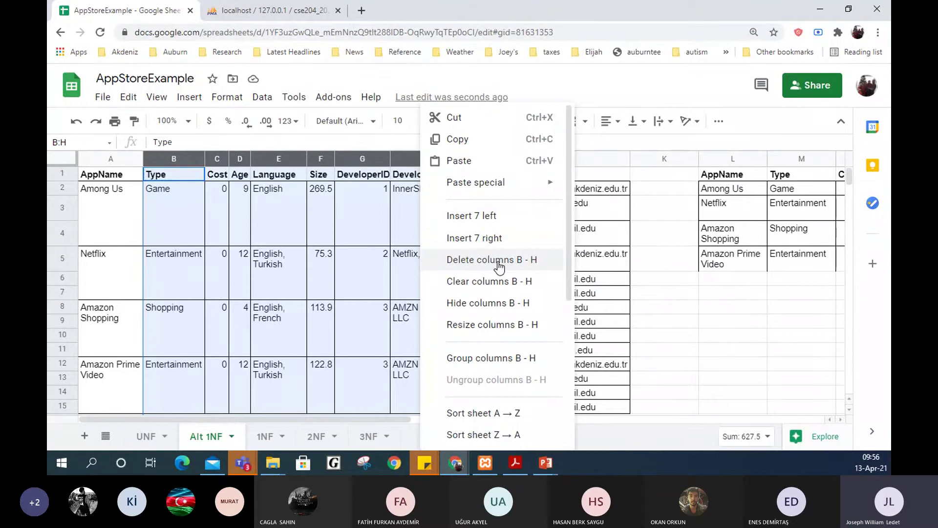
pyautogui.click(498, 264)
# - Add the missing border along the Amazon Prime Video row of the app table, cells E5 through L5
pyautogui.moveTo(410, 261); pyautogui.dragTo(820, 248)
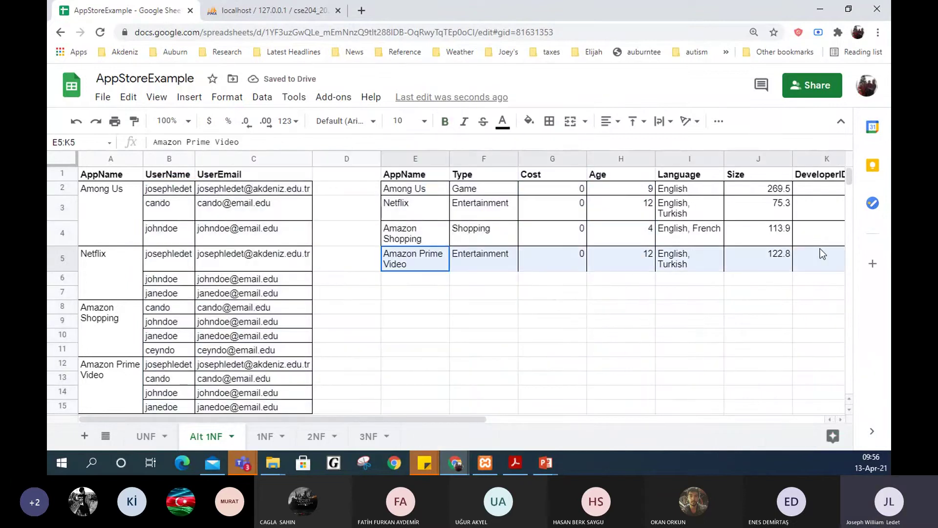
pyautogui.click(550, 121)
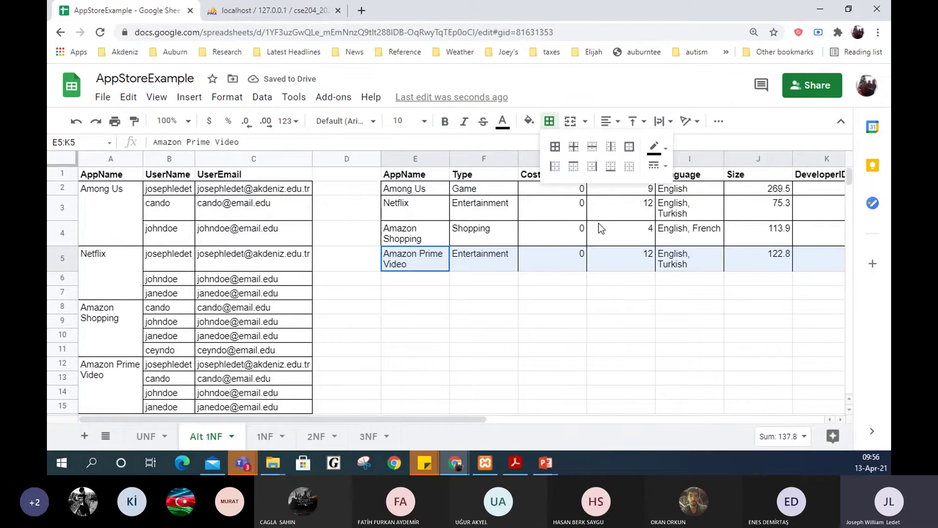
pyautogui.press('Escape')
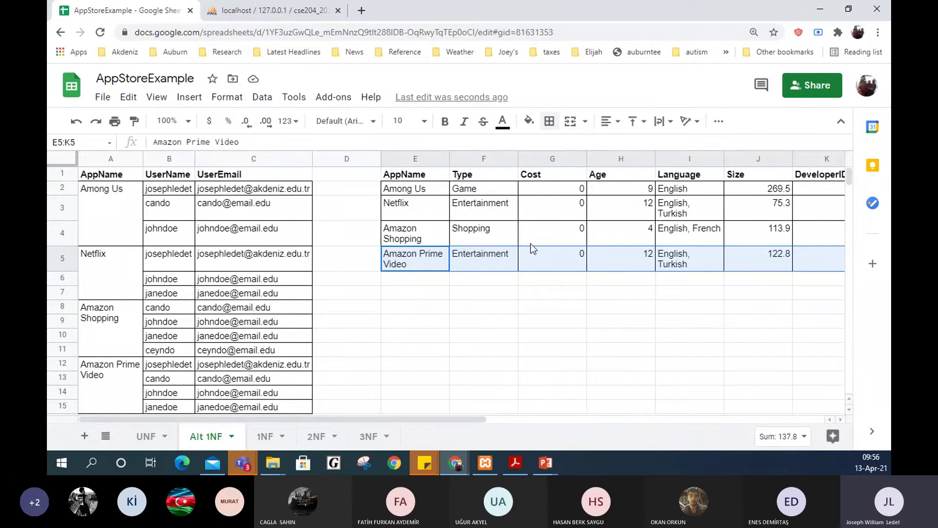
pyautogui.click(98, 216)
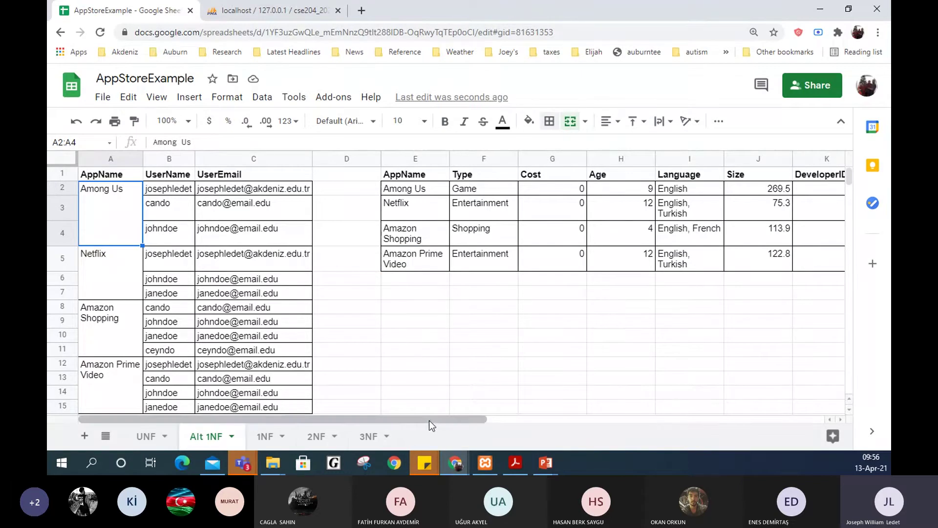
pyautogui.moveTo(429, 420); pyautogui.dragTo(494, 425)
pyautogui.click(809, 258)
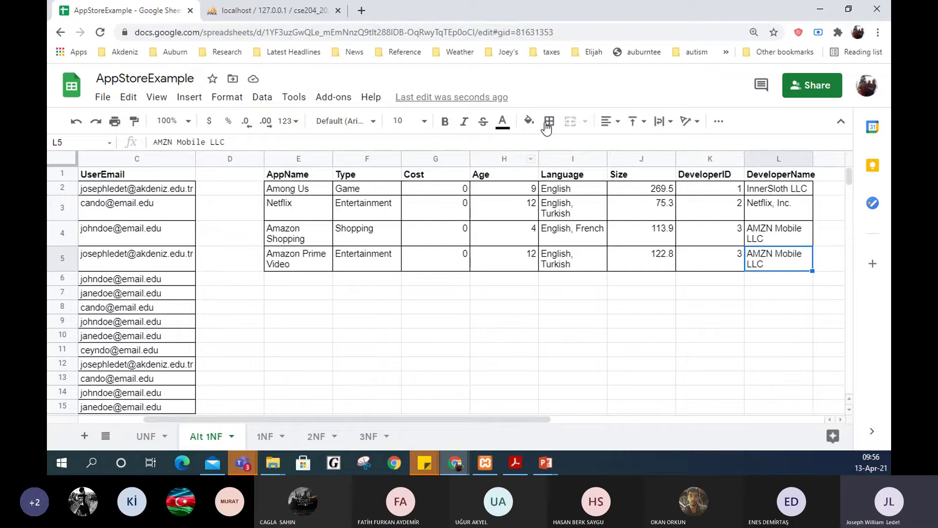
# - Unmerge the AppName cells A2:A15 in the user table
pyautogui.moveTo(435, 423); pyautogui.dragTo(268, 425)
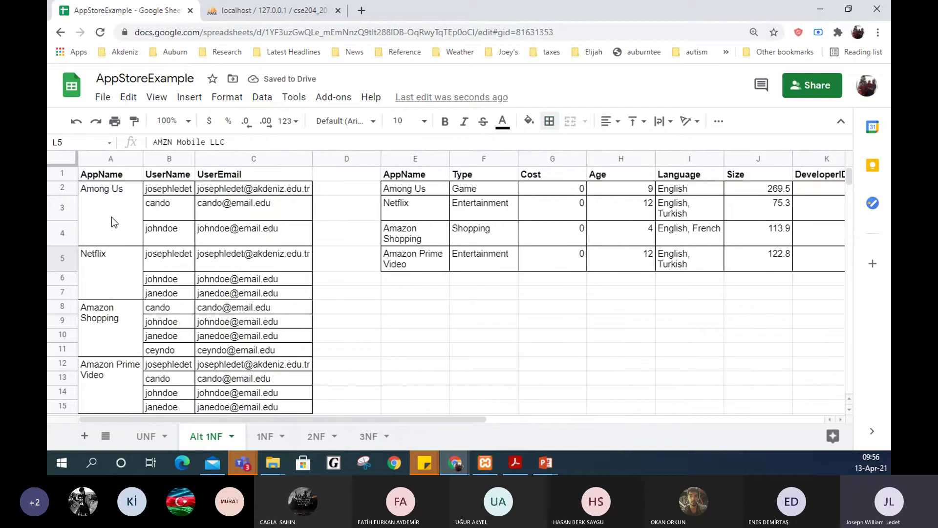
pyautogui.moveTo(111, 217); pyautogui.dragTo(117, 409)
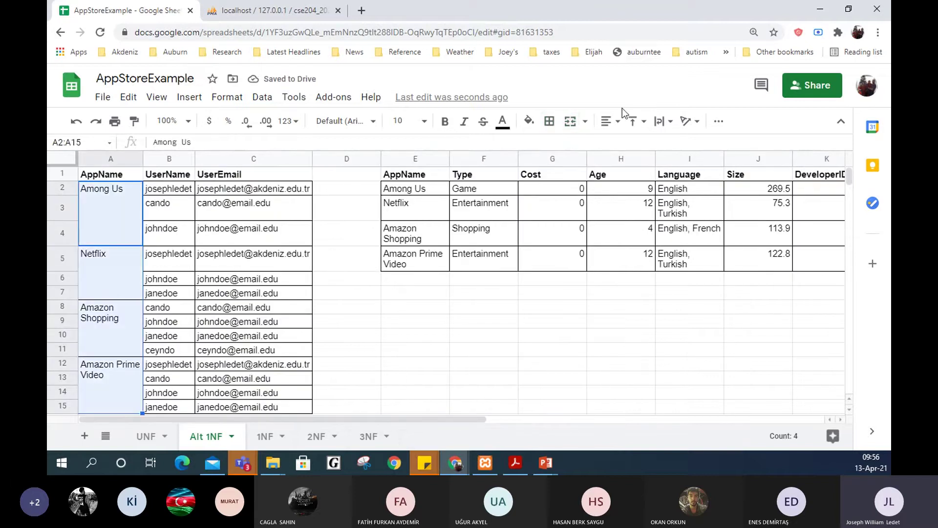
pyautogui.click(585, 121)
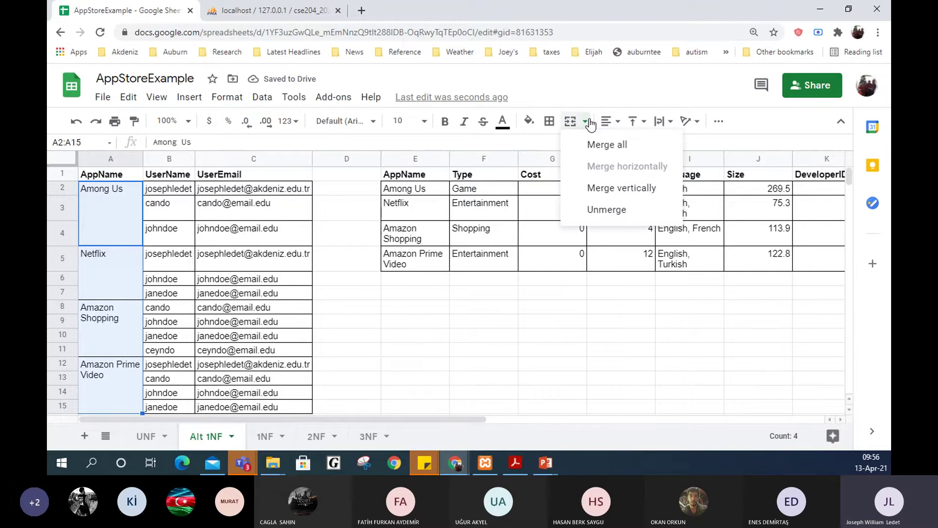
pyautogui.click(607, 209)
# - Copy Among Us into the blank cells A3:A4 and Netflix into A6:A7
pyautogui.click(110, 190)
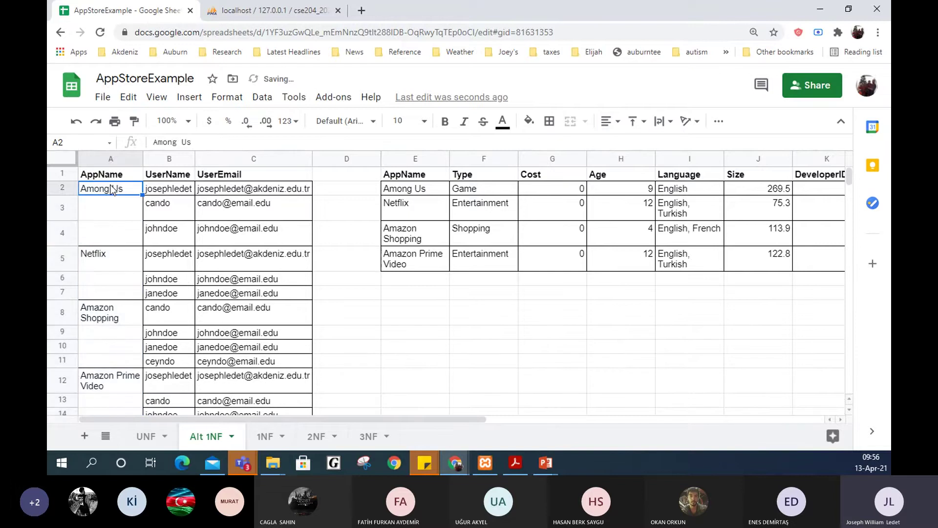
pyautogui.hotkey('ctrl', 'c')
pyautogui.moveTo(90, 215); pyautogui.dragTo(93, 235)
pyautogui.hotkey('ctrl', 'v')
pyautogui.click(107, 260)
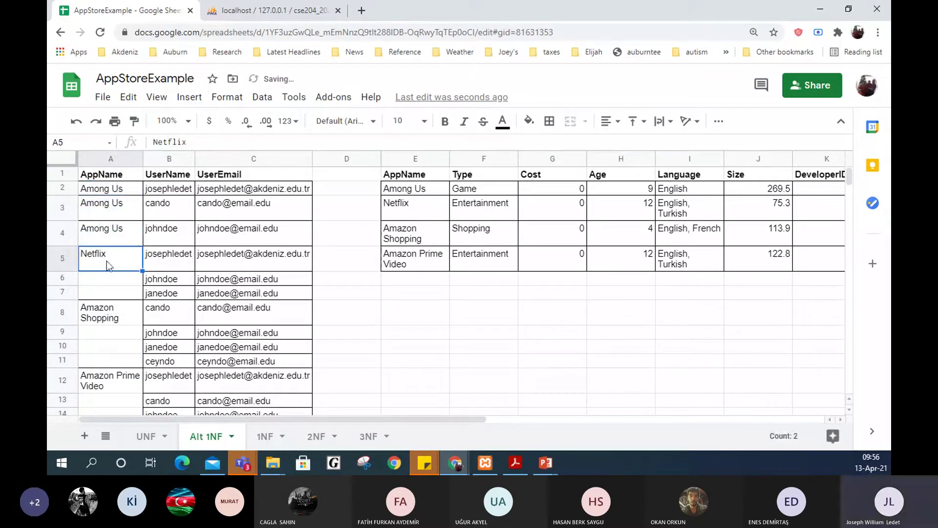
pyautogui.hotkey('ctrl', 'c')
pyautogui.click(104, 285)
pyautogui.hotkey('ctrl', 'v')
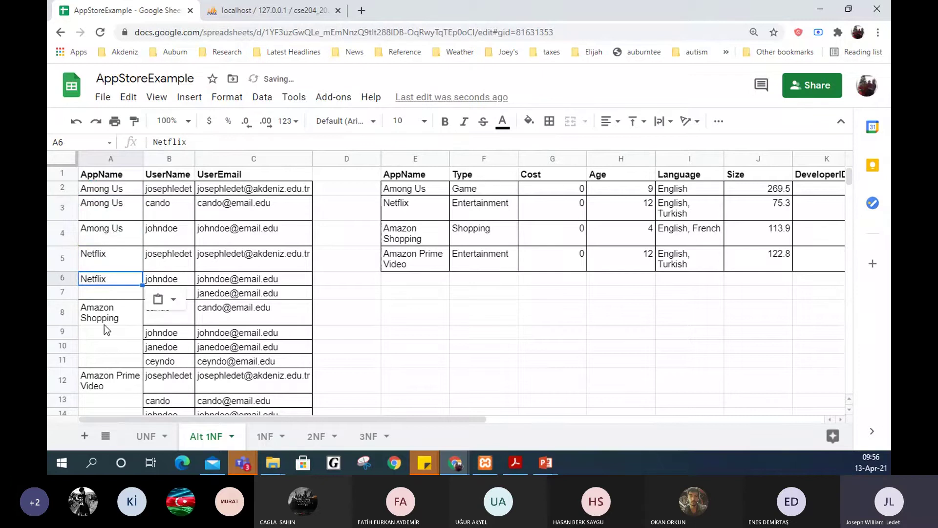
pyautogui.click(130, 298)
pyautogui.hotkey('ctrl', 'v')
# - Copy Amazon Shopping from A8 into the blank cells A9:A11
pyautogui.click(124, 310)
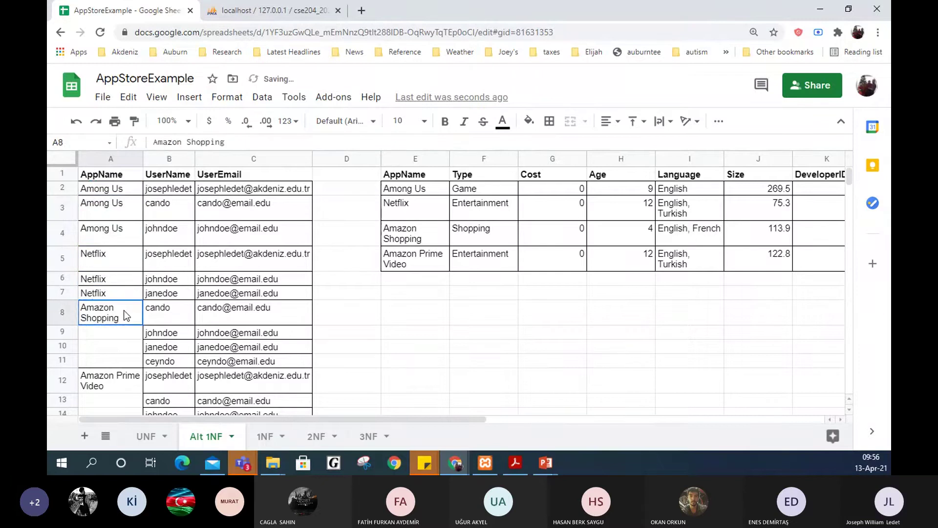
pyautogui.hotkey('ctrl', 'c')
pyautogui.press('Down')
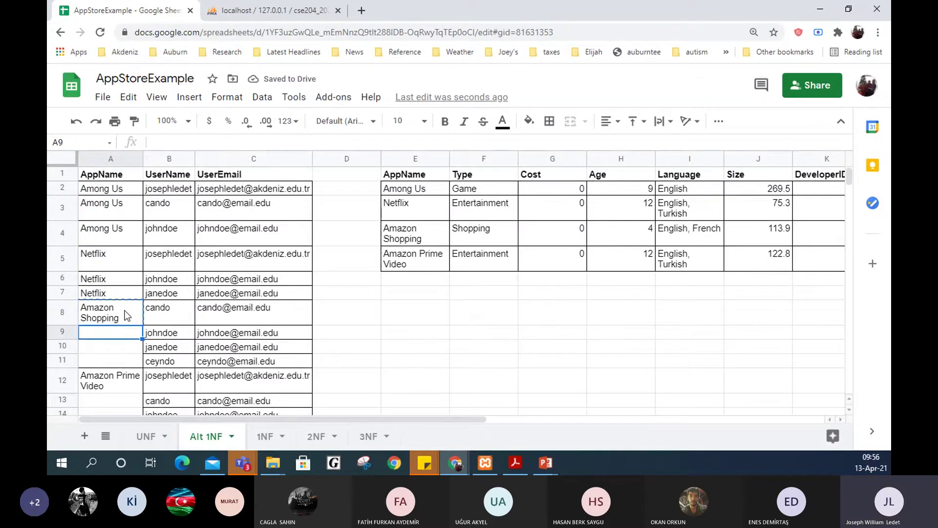
pyautogui.hotkey('shift', 'Down')
pyautogui.hotkey('shift', 'Down')
pyautogui.hotkey('ctrl', 'v')
# - Copy Amazon Prime Video from A12 into the blank cells A13:A15
pyautogui.scroll(-4, 96, 250)
pyautogui.click(95, 251)
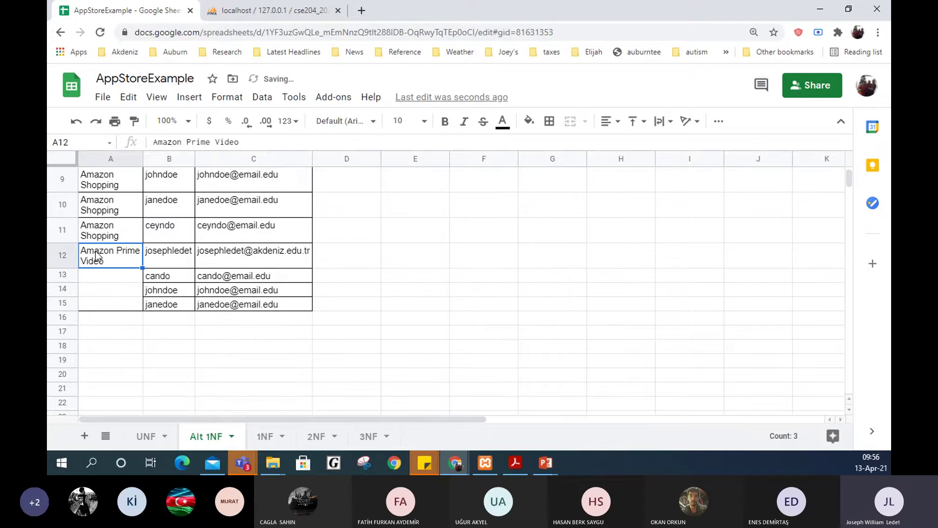
pyautogui.hotkey('ctrl', 'c')
pyautogui.press('Down')
pyautogui.hotkey('shift', 'Down')
pyautogui.hotkey('shift', 'Down')
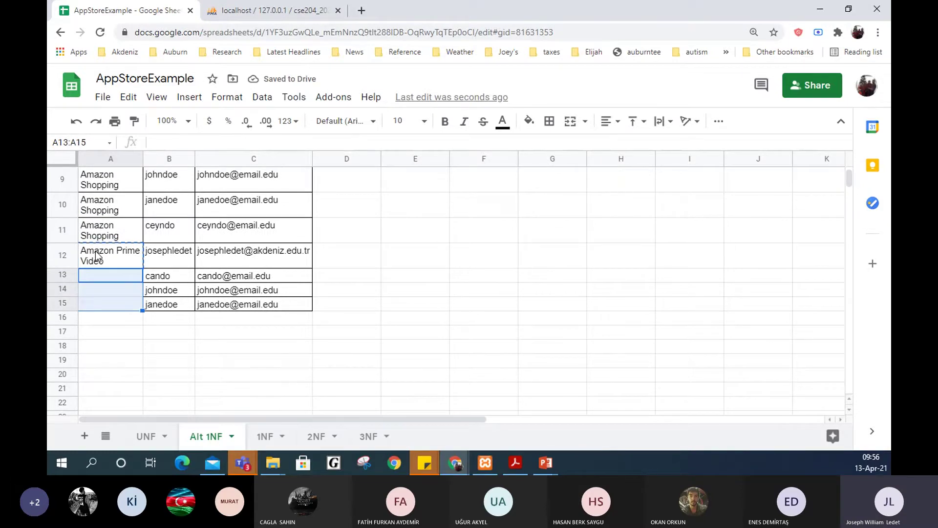
pyautogui.hotkey('ctrl', 'v')
pyautogui.scroll(4, 95, 251)
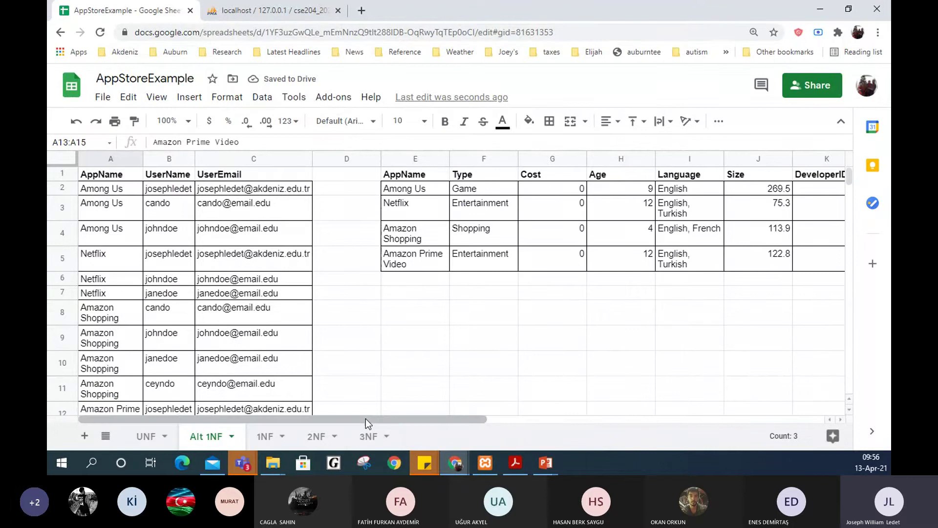
# - Fill the AppName and UserName headers in A1 and B1 with green to mark them as the key
pyautogui.click(101, 174)
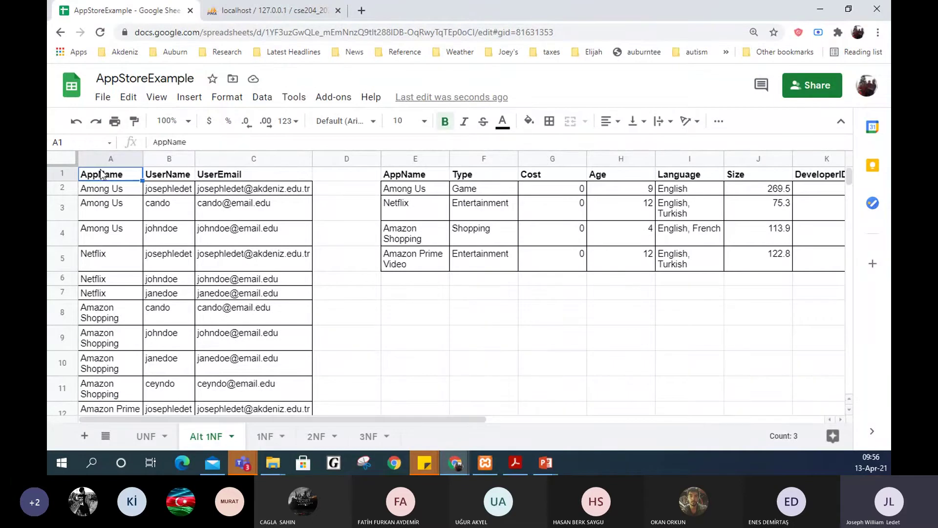
pyautogui.click(529, 122)
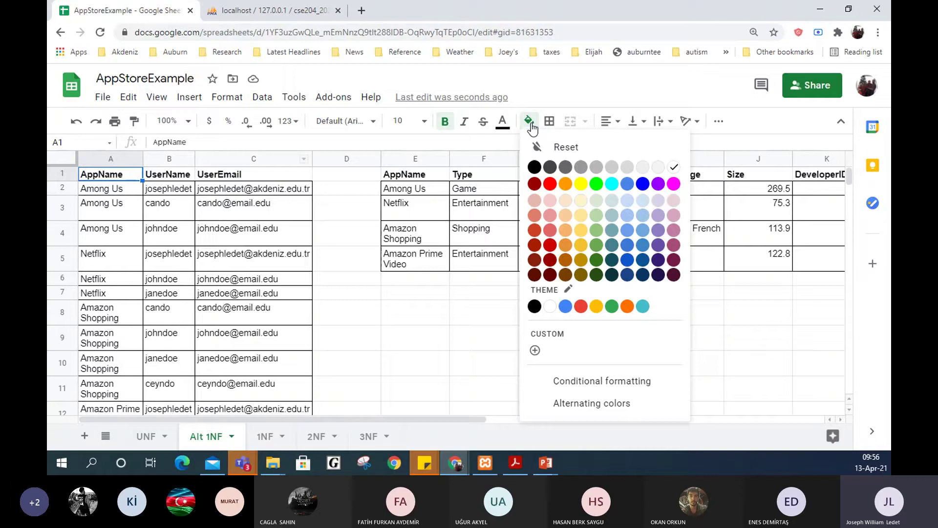
pyautogui.click(598, 186)
pyautogui.moveTo(118, 191); pyautogui.dragTo(126, 311)
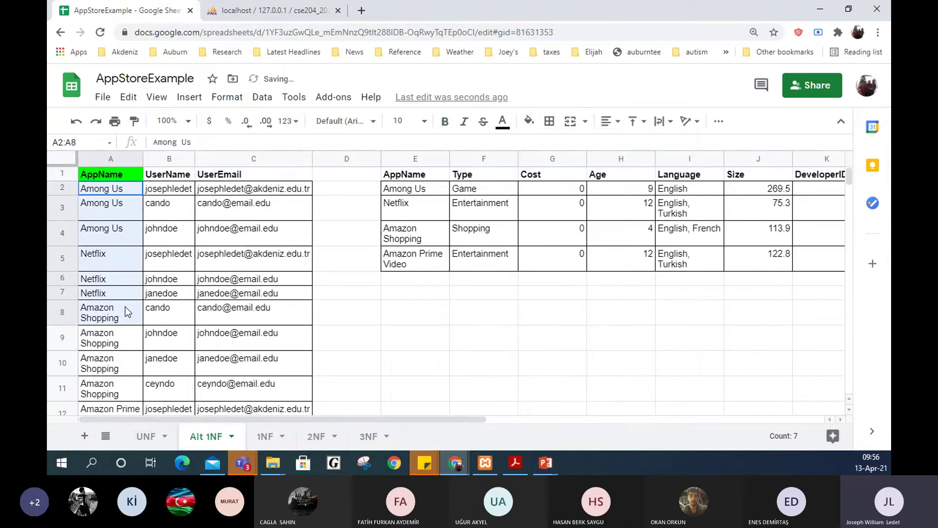
pyautogui.click(169, 174)
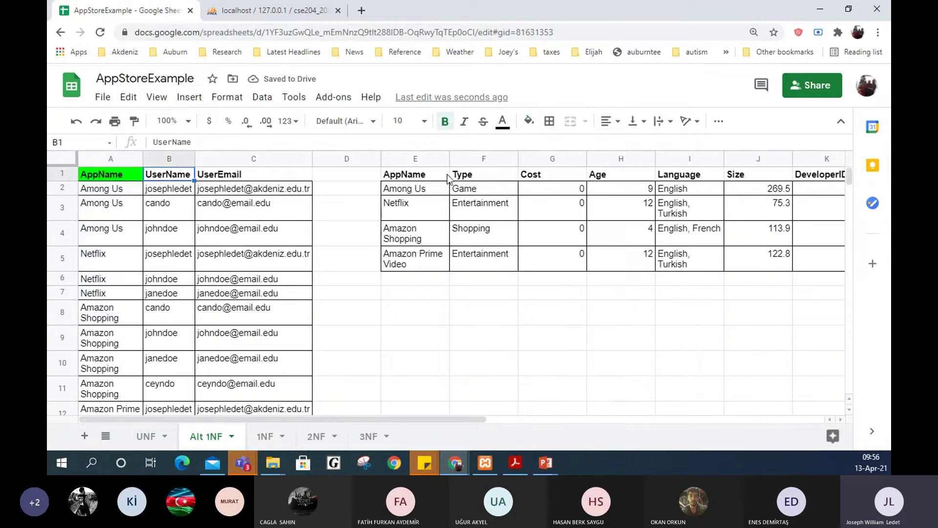
pyautogui.click(529, 121)
pyautogui.click(599, 186)
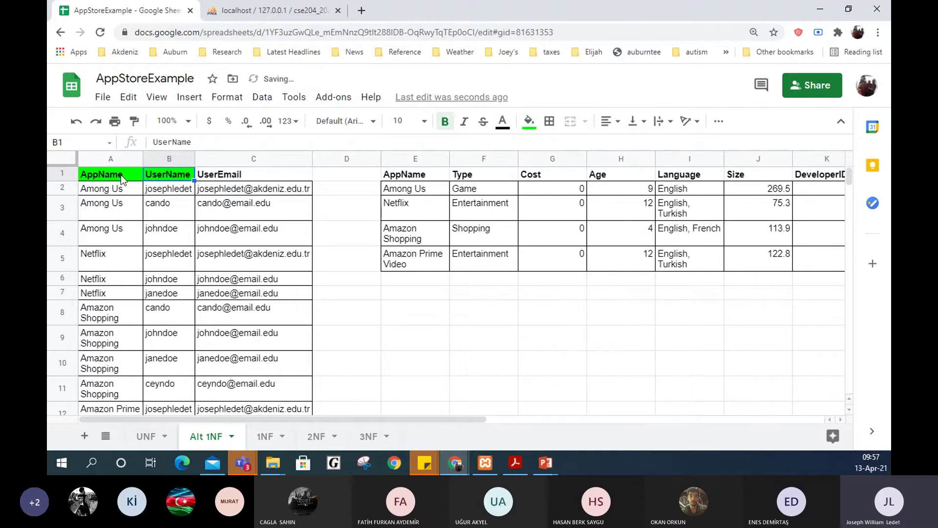
# - Fill the app name and user name values in A2:B15 with cyan
pyautogui.moveTo(119, 192)
pyautogui.mouseDown()
pyautogui.moveTo(202, 416)
pyautogui.moveTo(174, 321)
pyautogui.mouseUp()
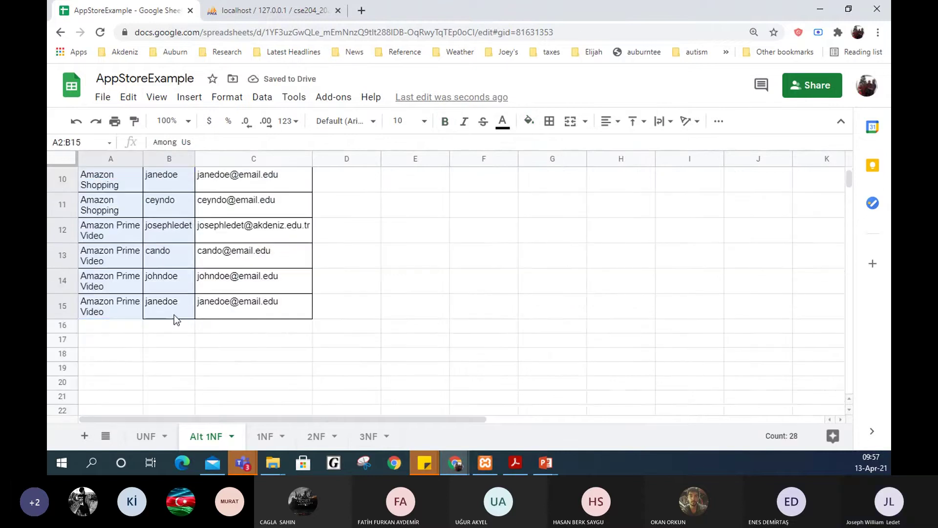
pyautogui.click(529, 122)
pyautogui.click(613, 185)
pyautogui.scroll(3, 411, 300)
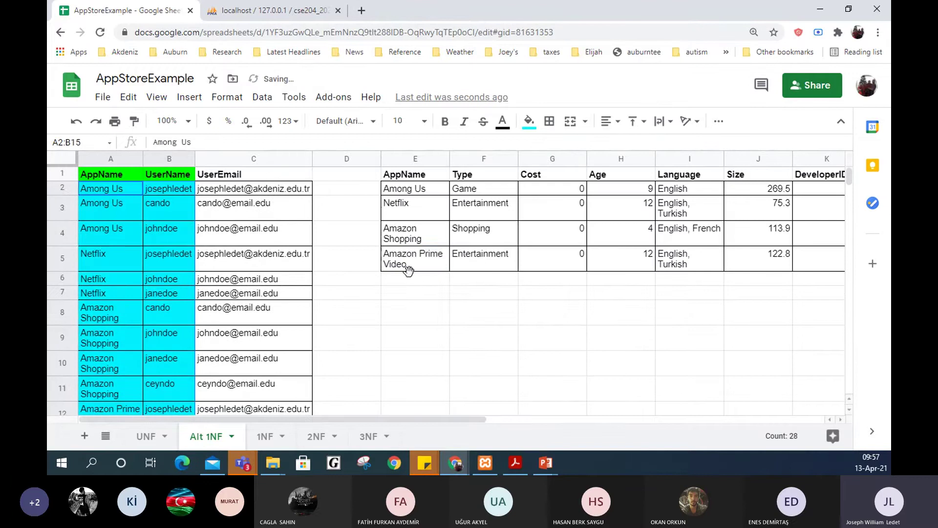
# - Mark the key of the separate app table with a green AppName header in E1 and cyan app names in E2:E5
pyautogui.click(415, 311)
pyautogui.click(417, 177)
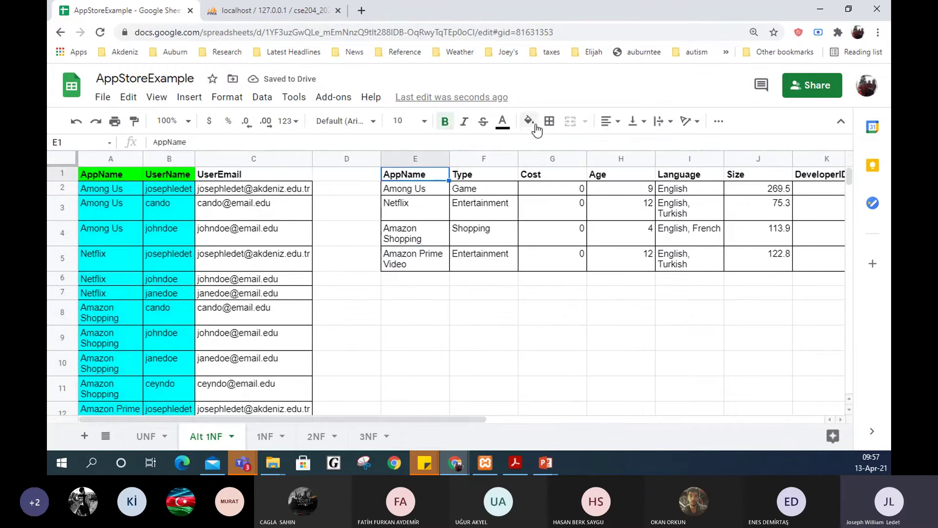
pyautogui.moveTo(413, 189); pyautogui.dragTo(436, 260)
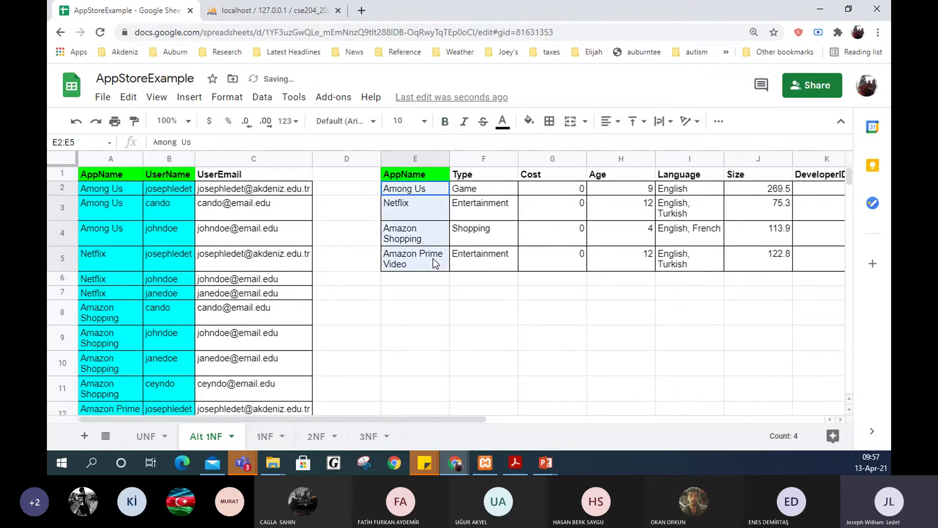
pyautogui.click(529, 121)
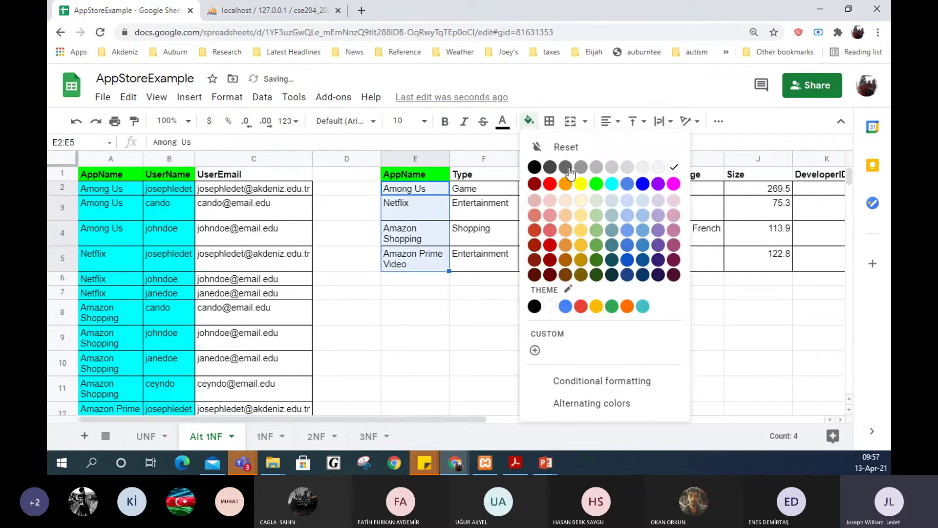
pyautogui.click(612, 184)
pyautogui.click(447, 337)
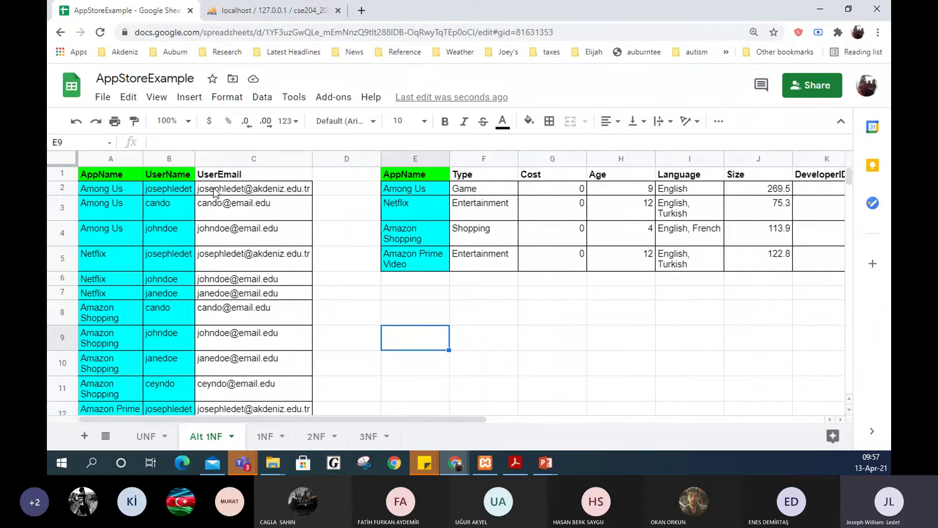
# - Add cell borders at the lower end of the app and user table
pyautogui.scroll(-3, 259, 250)
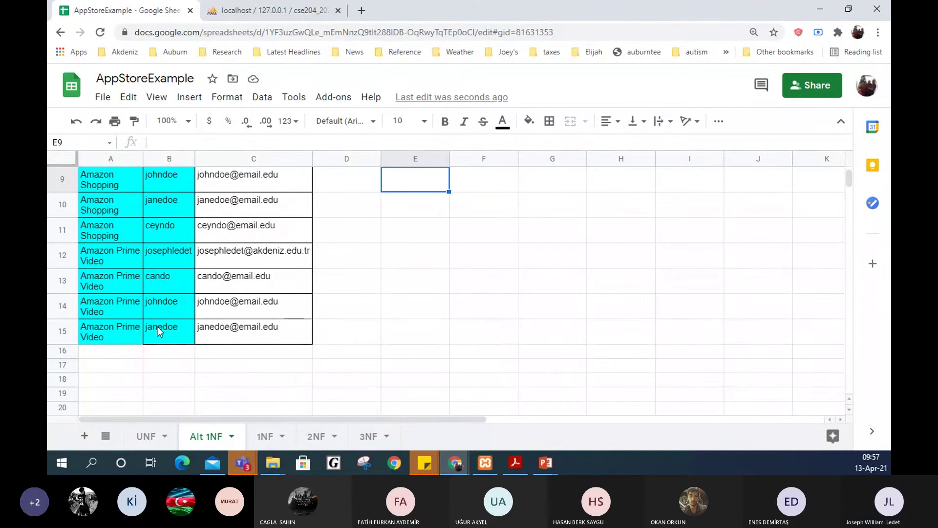
pyautogui.click(549, 120)
pyautogui.click(561, 150)
pyautogui.click(386, 298)
pyautogui.scroll(3, 350, 275)
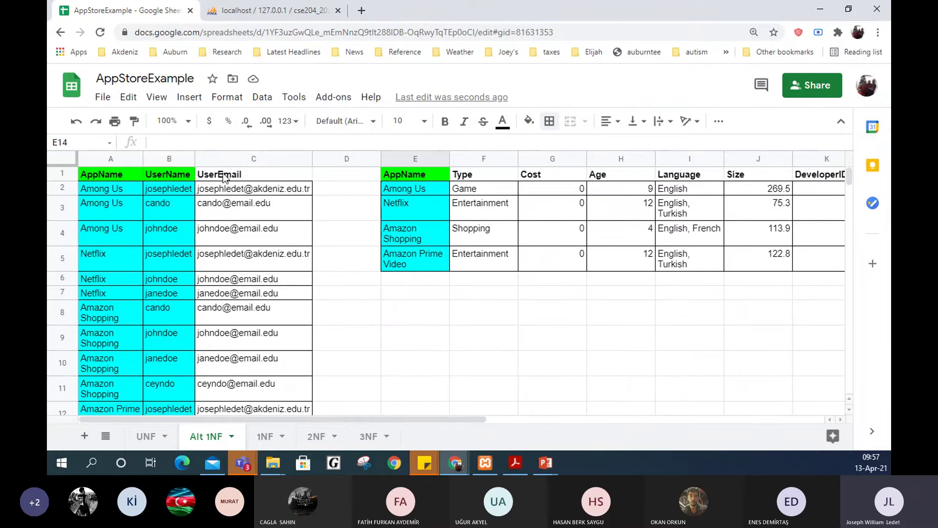
# - Examine the merged Among Us record in the UNF sheet
pyautogui.click(146, 436)
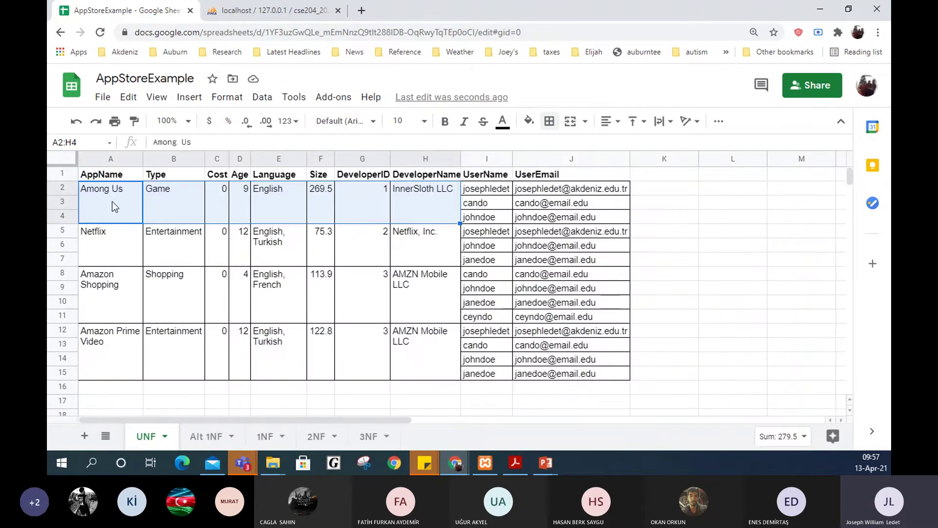
pyautogui.click(115, 208)
pyautogui.moveTo(155, 210); pyautogui.dragTo(402, 223)
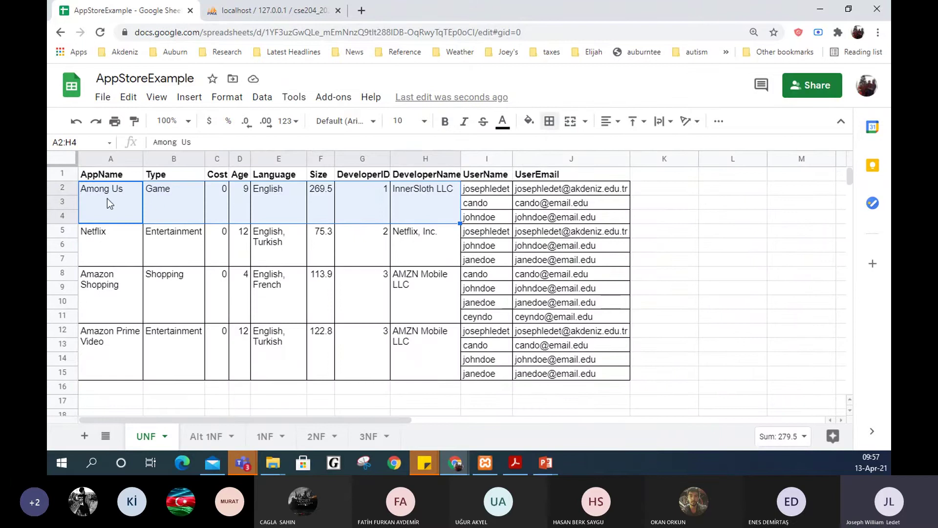
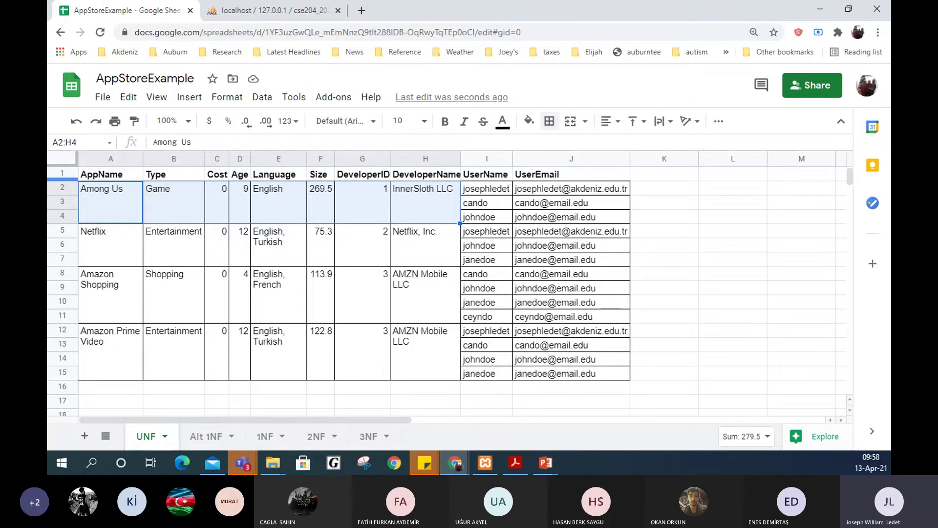
# - Fit the widths of columns E to L in the Alt 1NF sheet to their contents
pyautogui.hotkey('ctrl', 'shift', 'pagedown')
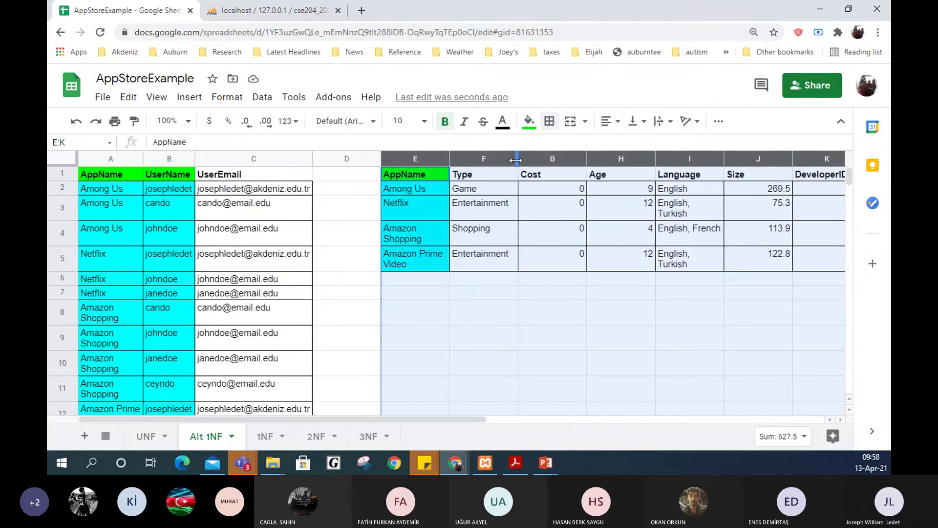
pyautogui.moveTo(517, 160); pyautogui.dragTo(516, 160)
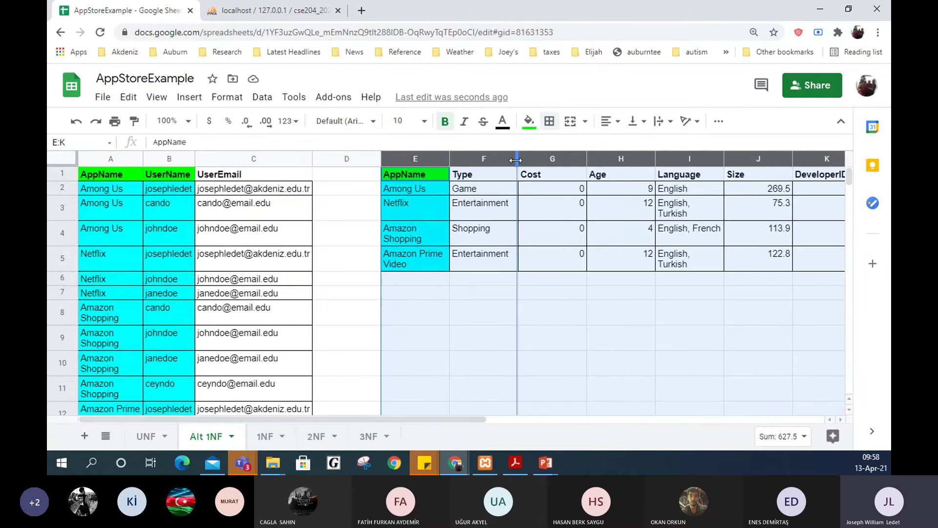
pyautogui.doubleClick(516, 160)
pyautogui.click(747, 159)
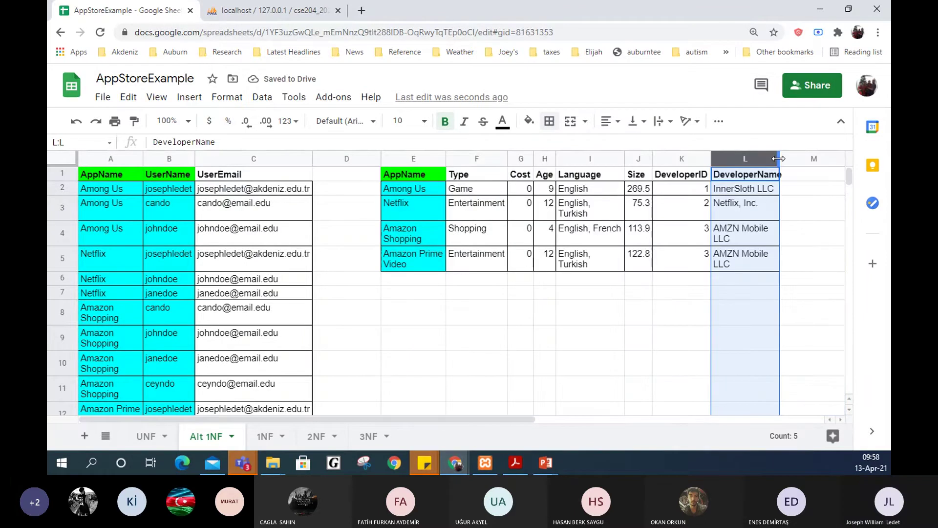
pyautogui.click(598, 323)
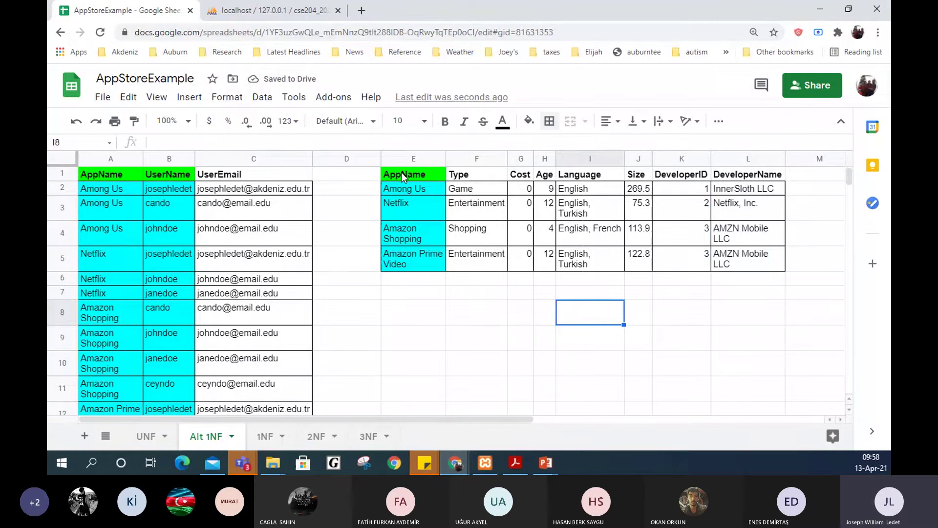
# - Compare columns F to L of the Alt 1NF app table with the app records in the UNF sheet
pyautogui.moveTo(484, 159); pyautogui.dragTo(748, 159)
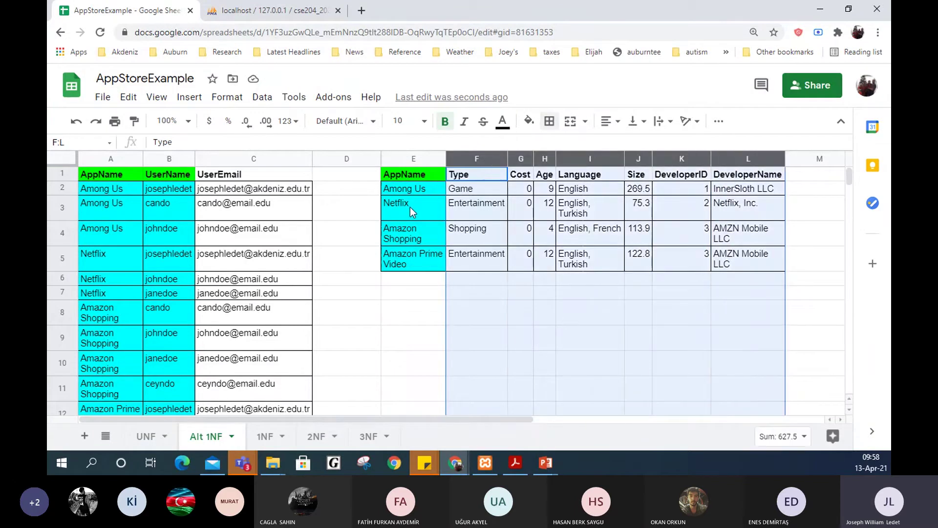
pyautogui.click(145, 436)
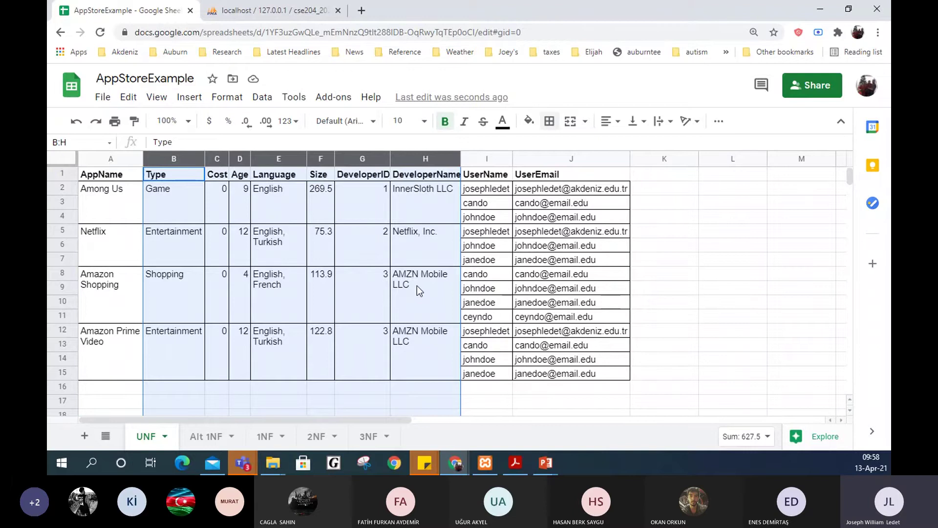
pyautogui.click(119, 212)
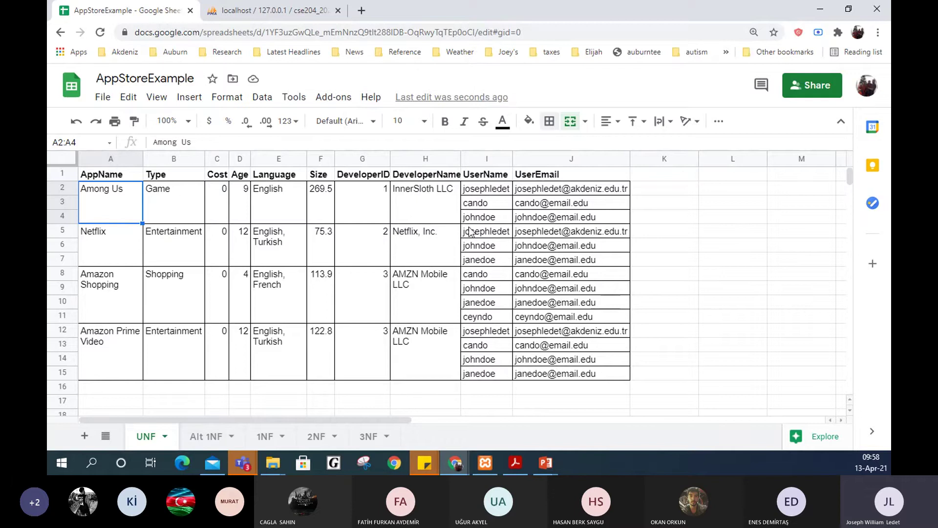
# - Examine the repeated app names and the UserName and UserEmail columns in the Alt 1NF sheet
pyautogui.click(209, 437)
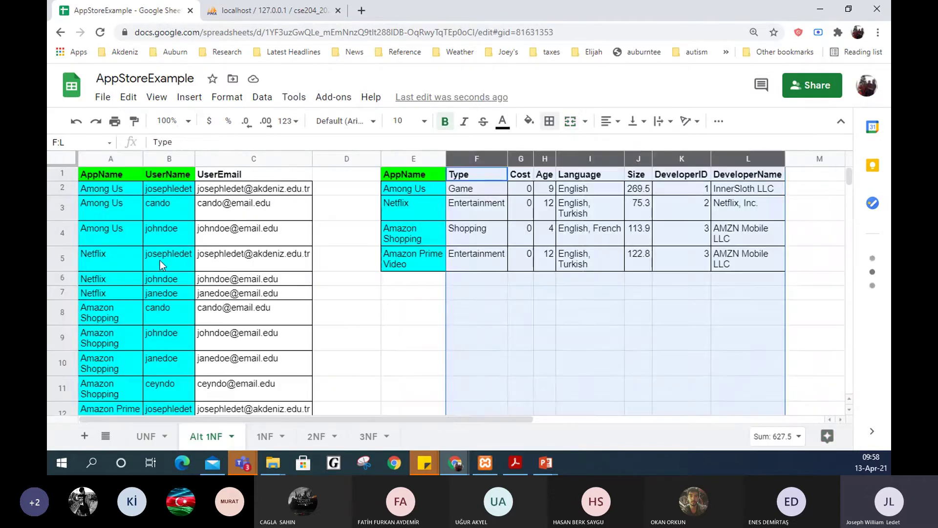
pyautogui.click(106, 195)
pyautogui.moveTo(106, 198); pyautogui.dragTo(116, 397)
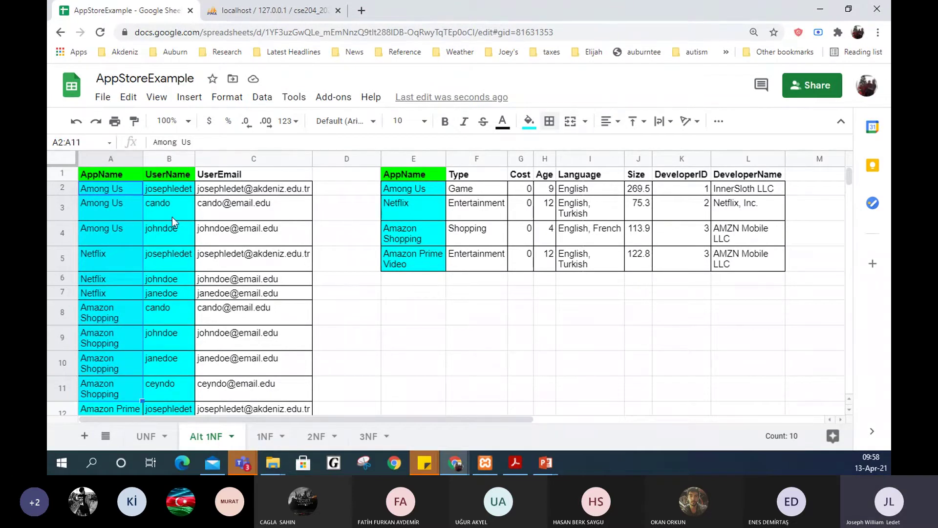
pyautogui.moveTo(221, 213)
pyautogui.click(210, 158)
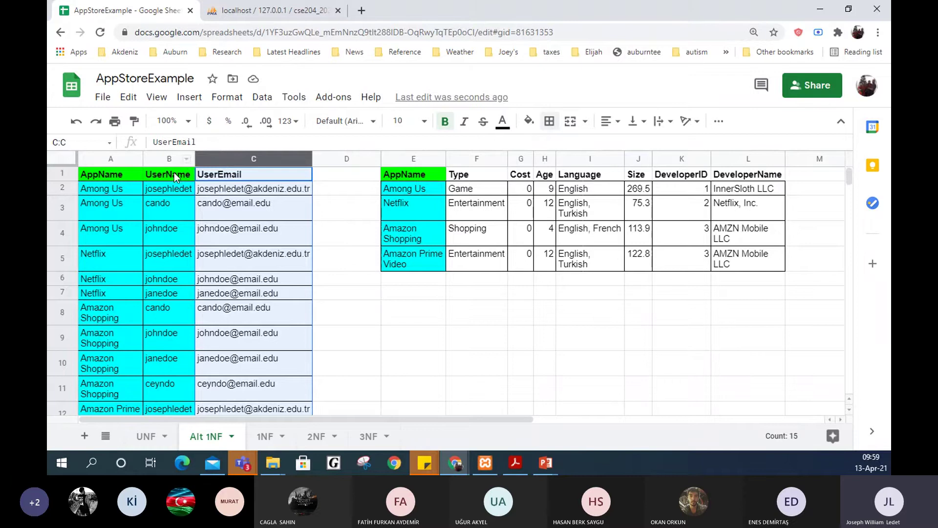
pyautogui.keyDown('shift'); pyautogui.click(167, 157); pyautogui.keyUp('shift')
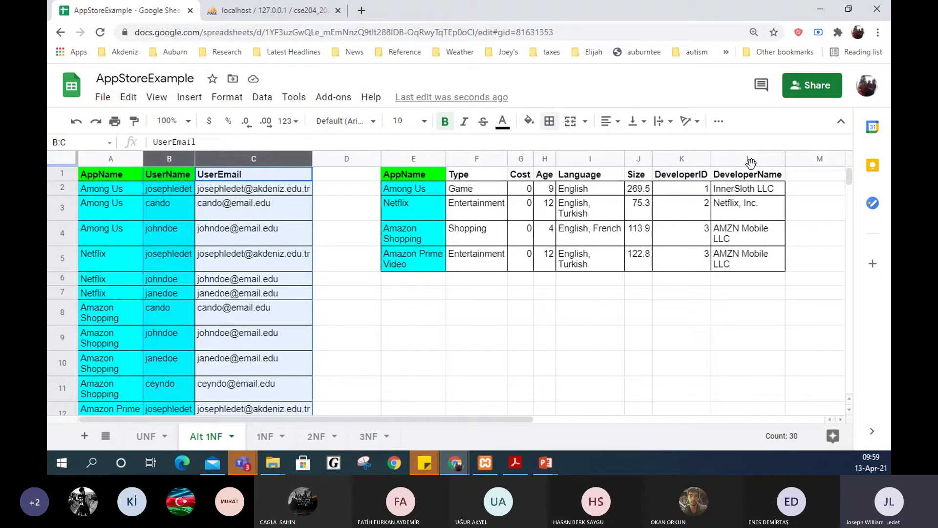
# - Highlight app table columns E to L, followed by user columns B and C, to compare the two Alt 1NF tables
pyautogui.click(422, 156)
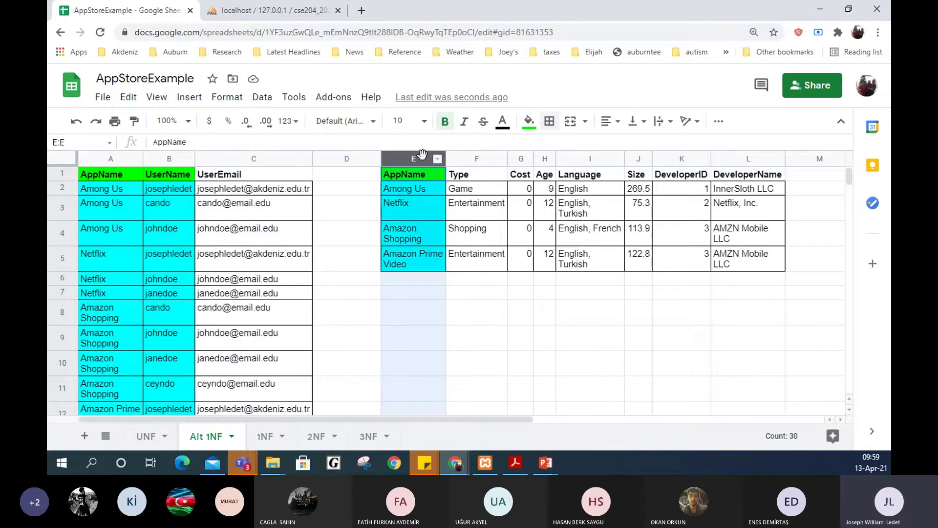
pyautogui.moveTo(423, 155); pyautogui.dragTo(748, 158)
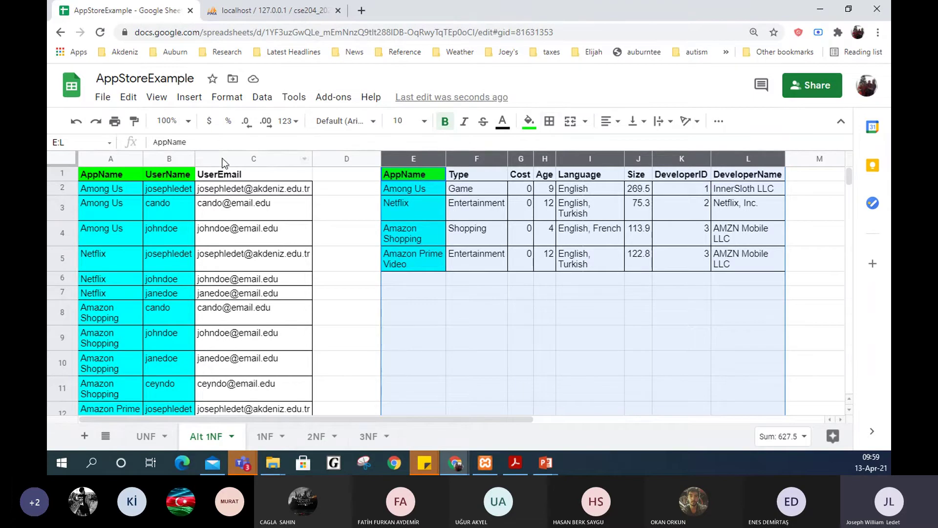
pyautogui.moveTo(224, 163); pyautogui.dragTo(179, 163)
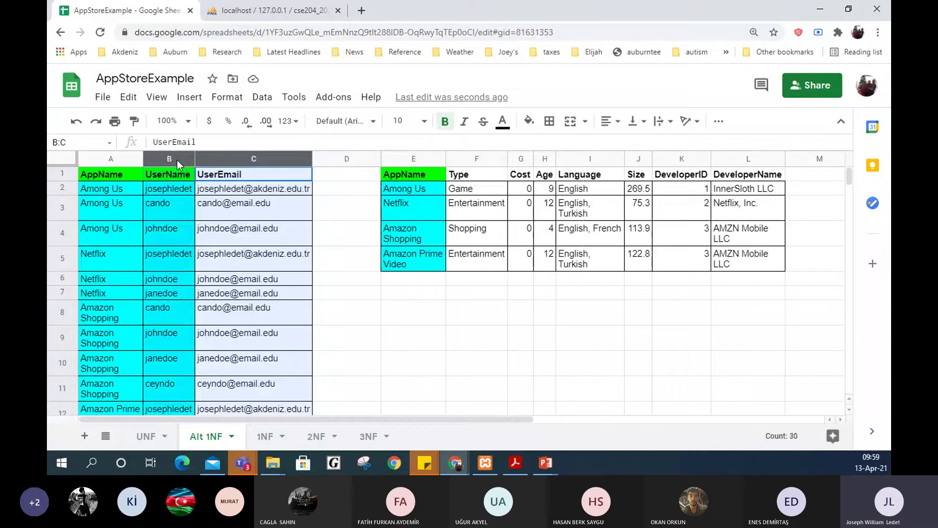
# - Compare the Alt 1NF tables with those in the 2NF and 1NF sheets
pyautogui.click(316, 436)
pyautogui.hscroll(-7, 381, 422)
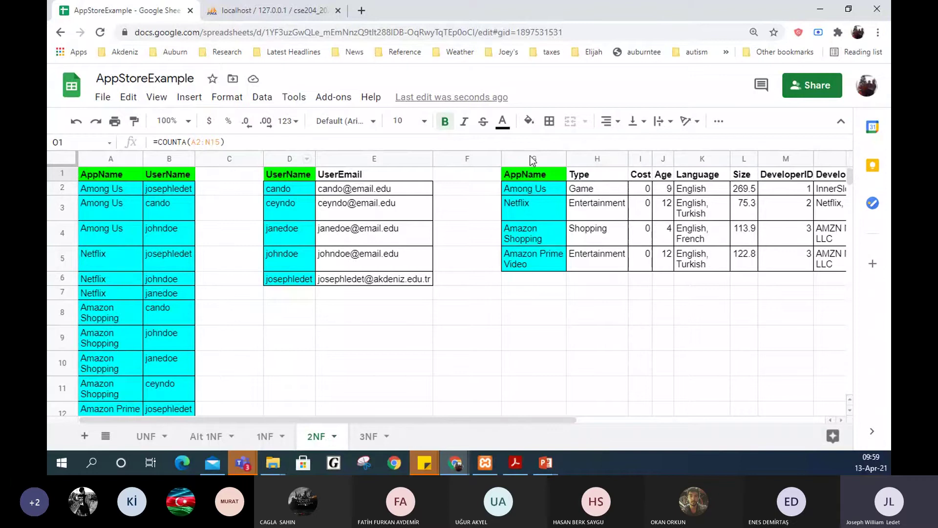
pyautogui.hotkey('ctrl', 'shift', 'pageup')
pyautogui.hotkey('ctrl', 'shift', 'pageup')
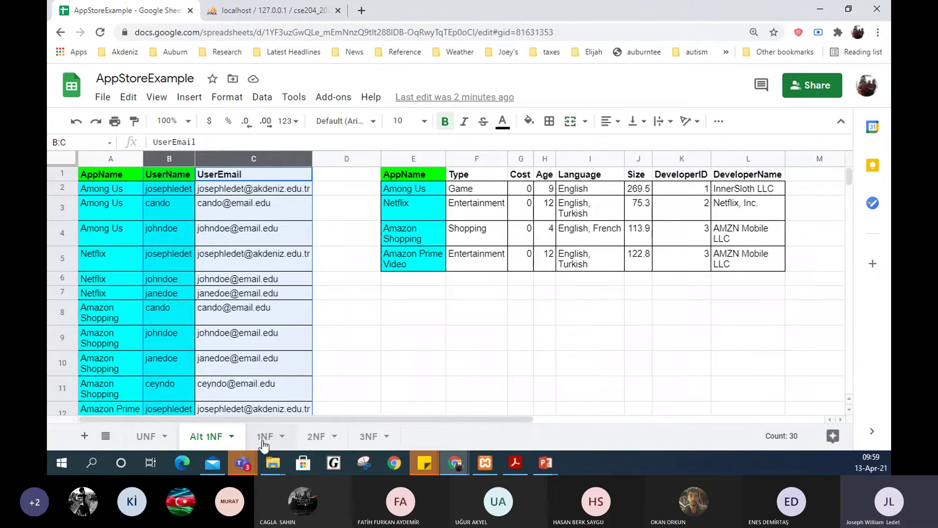
pyautogui.click(265, 442)
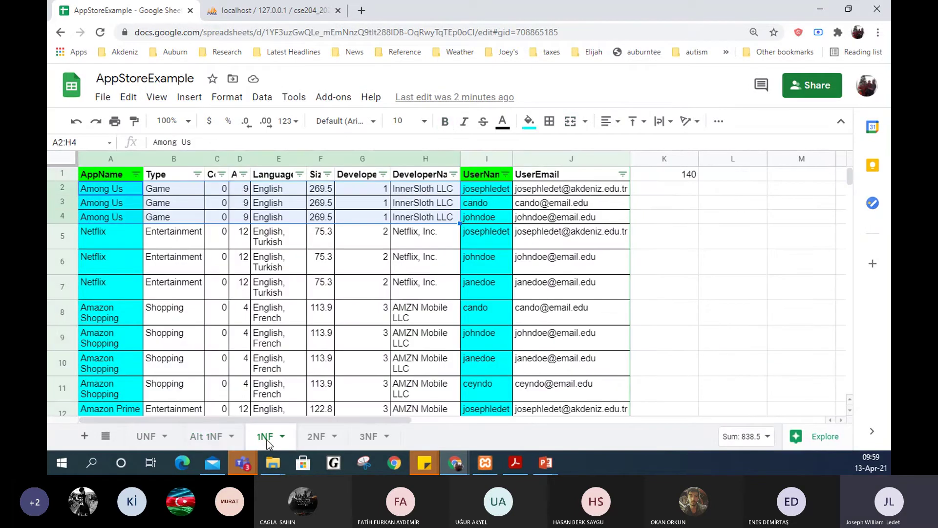
pyautogui.click(214, 442)
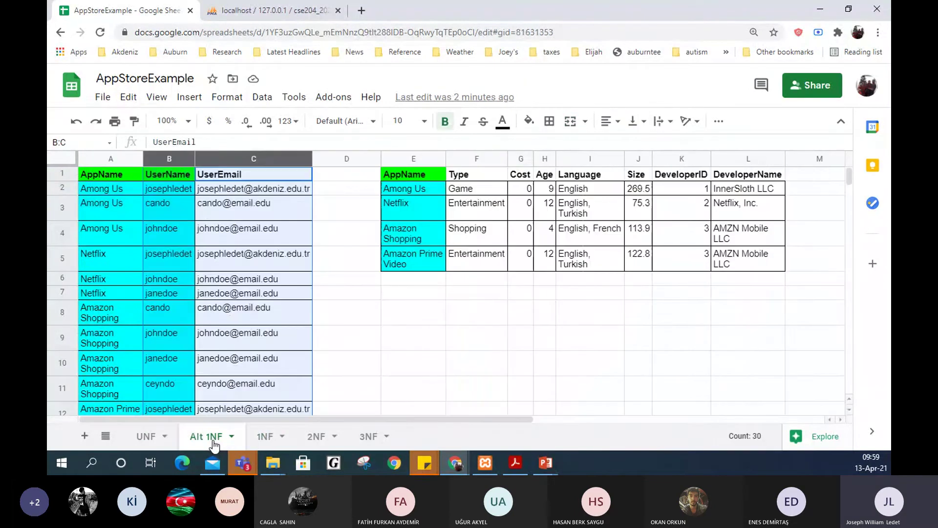
# - Review all tables in the 2NF and 3NF sheets and return to the Alt 1NF sheet
pyautogui.click(304, 441)
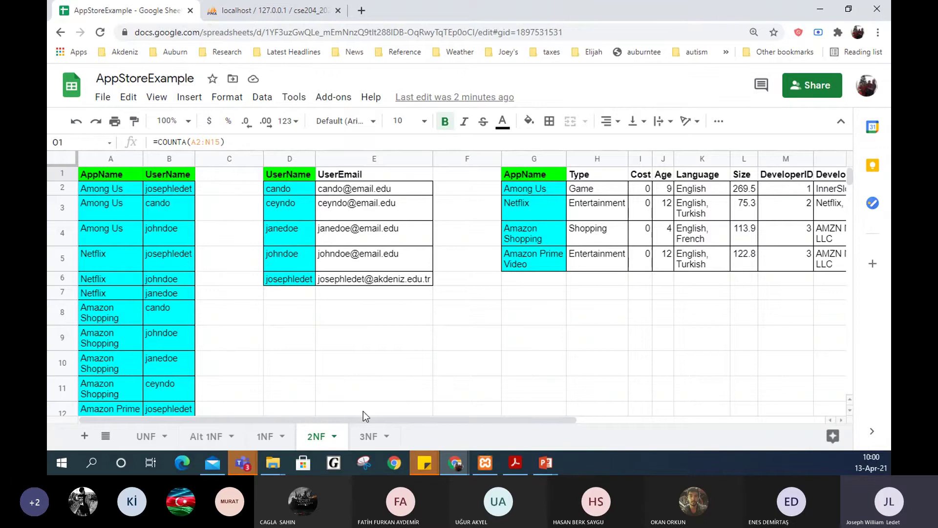
pyautogui.click(367, 436)
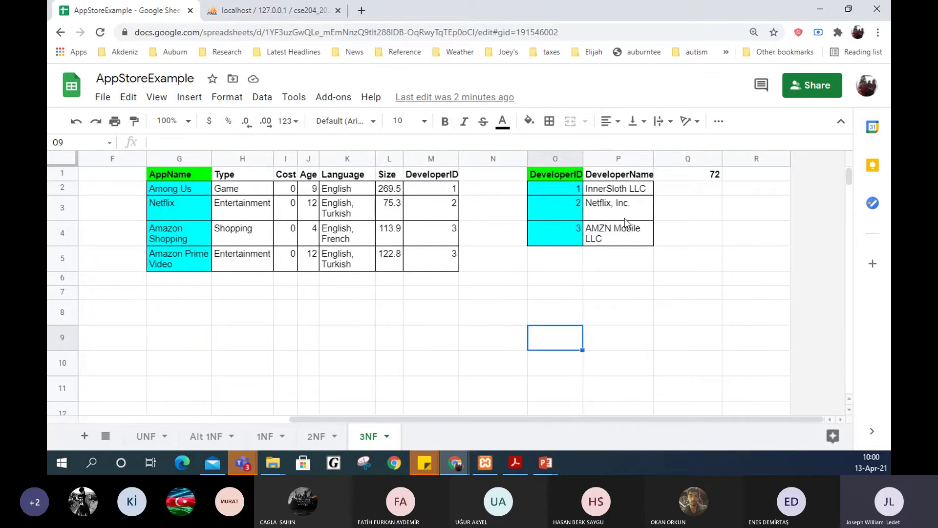
pyautogui.moveTo(475, 419); pyautogui.dragTo(177, 429)
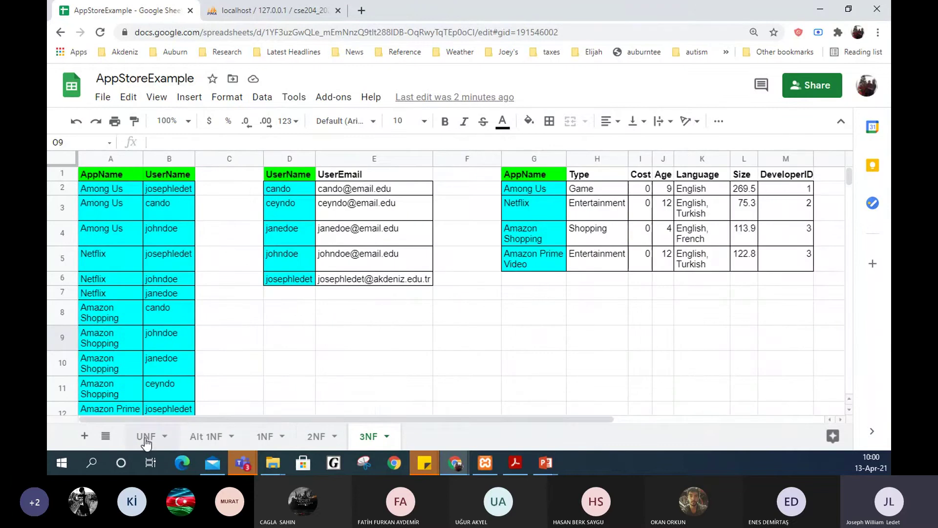
pyautogui.click(211, 439)
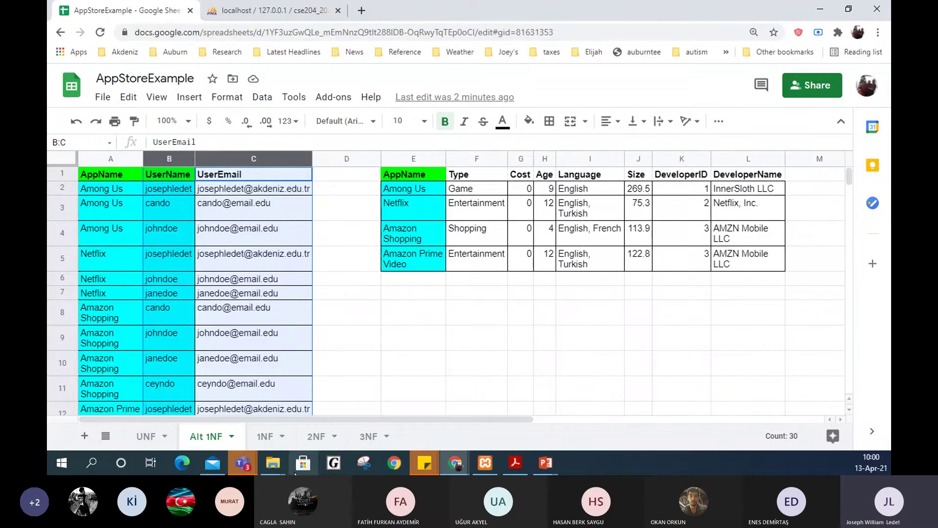
# - Switch to the group assignment PDF in Acrobat Reader and highlight deliverables 1 and 2 while reading them
pyautogui.moveTo(506, 459)
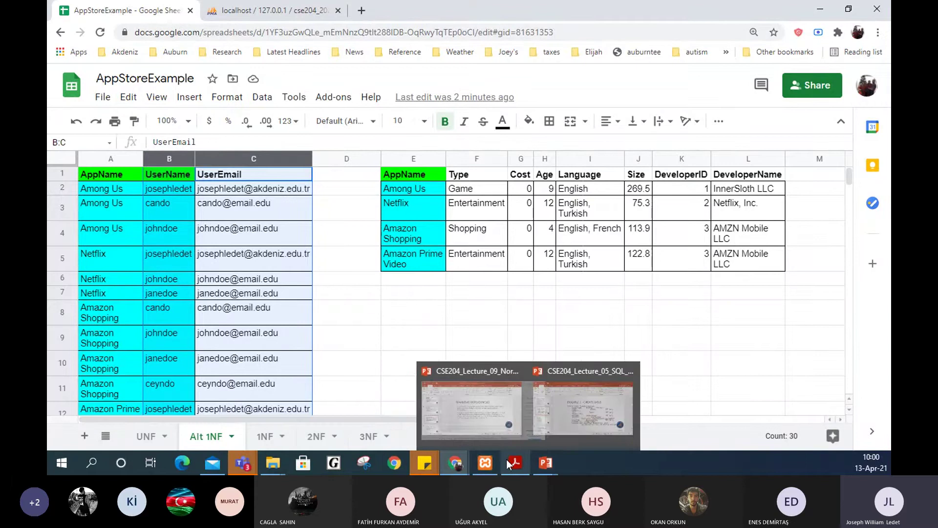
pyautogui.click(527, 418)
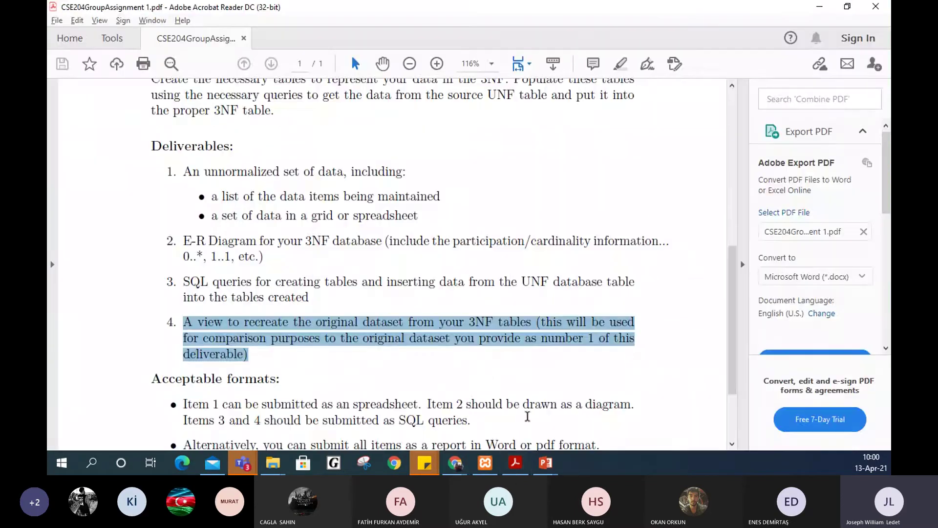
pyautogui.moveTo(183, 172); pyautogui.dragTo(447, 216)
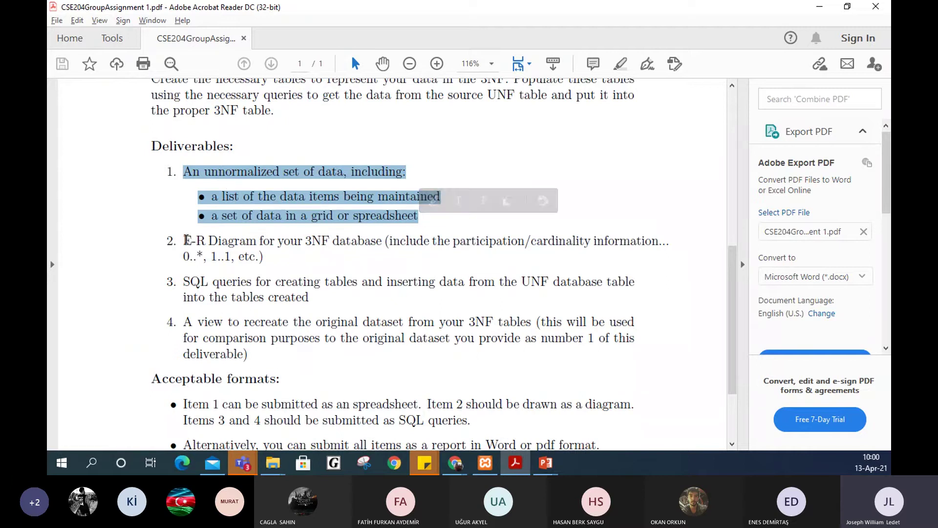
pyautogui.moveTo(184, 240); pyautogui.dragTo(265, 258)
pyautogui.click(247, 259)
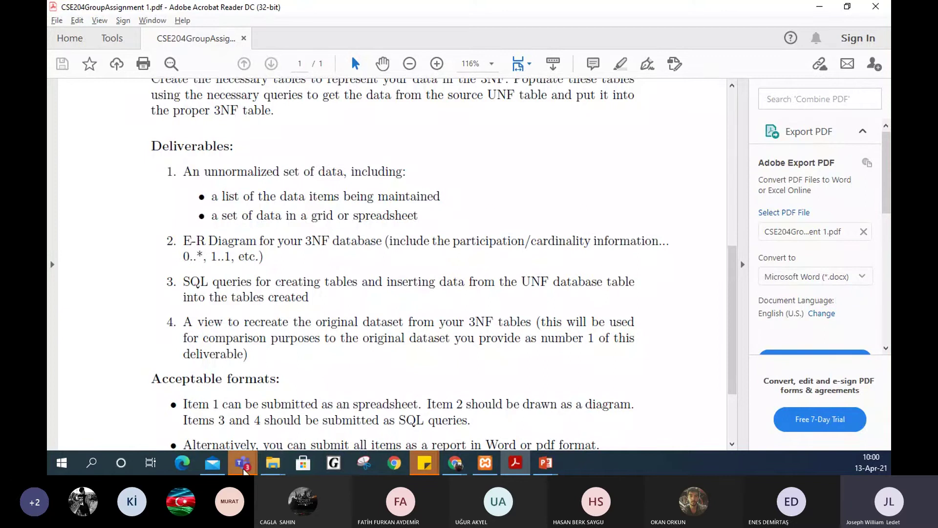
# - Switch to the Chrome window with the AppStoreExample spreadsheet and open diagrams.net in a new tab
pyautogui.moveTo(465, 467)
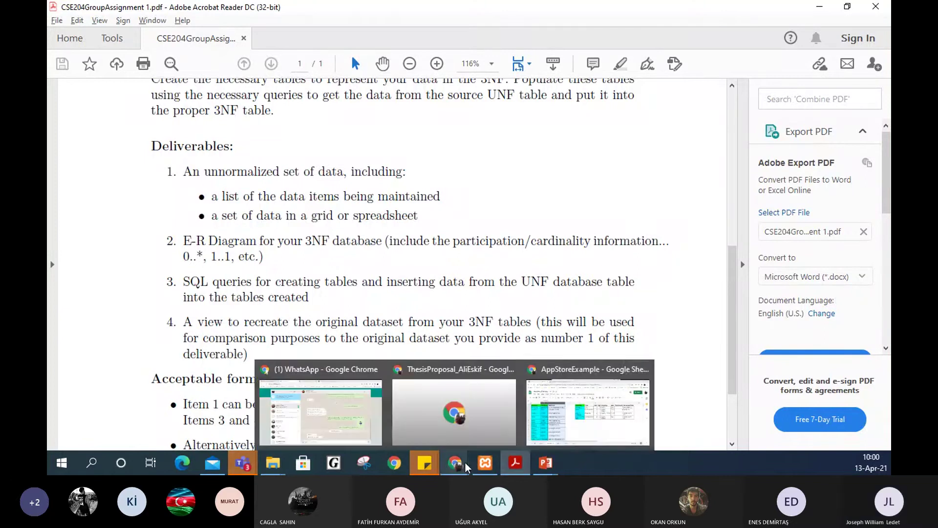
pyautogui.click(601, 417)
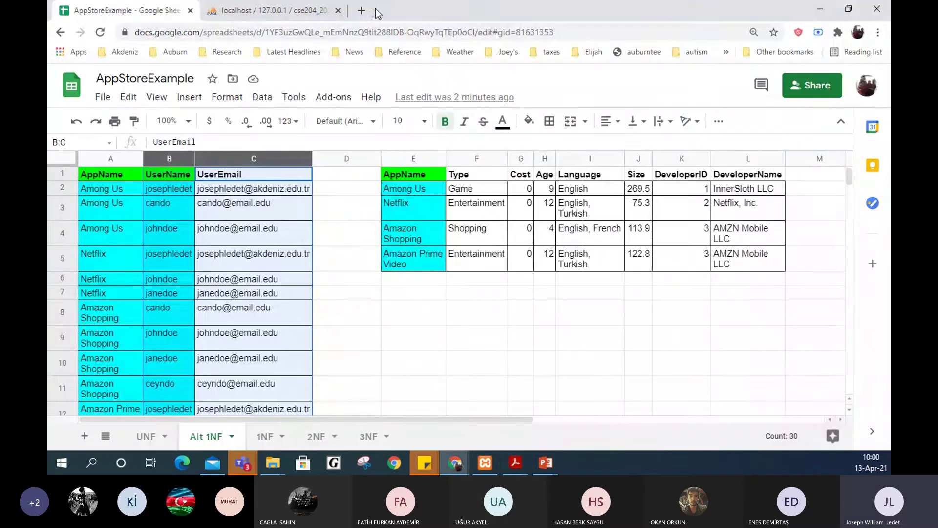
pyautogui.click(371, 10)
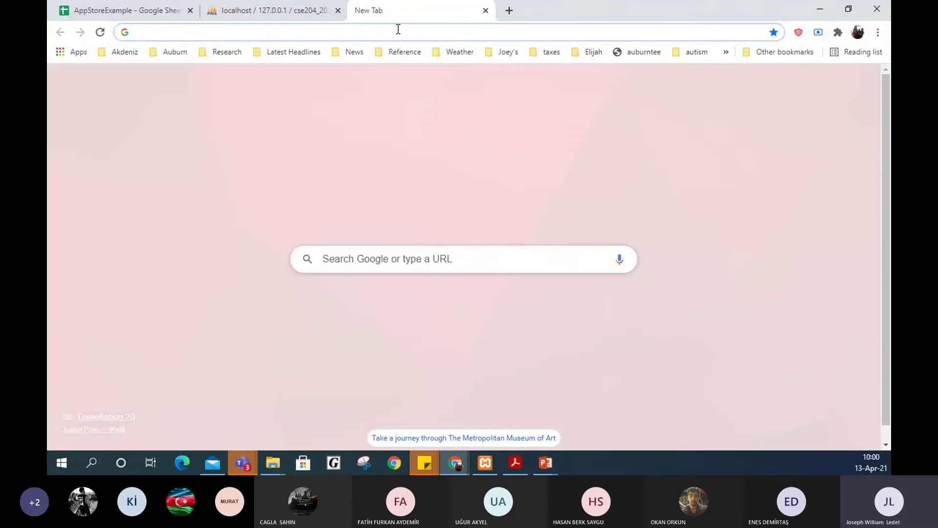
pyautogui.write('diag')
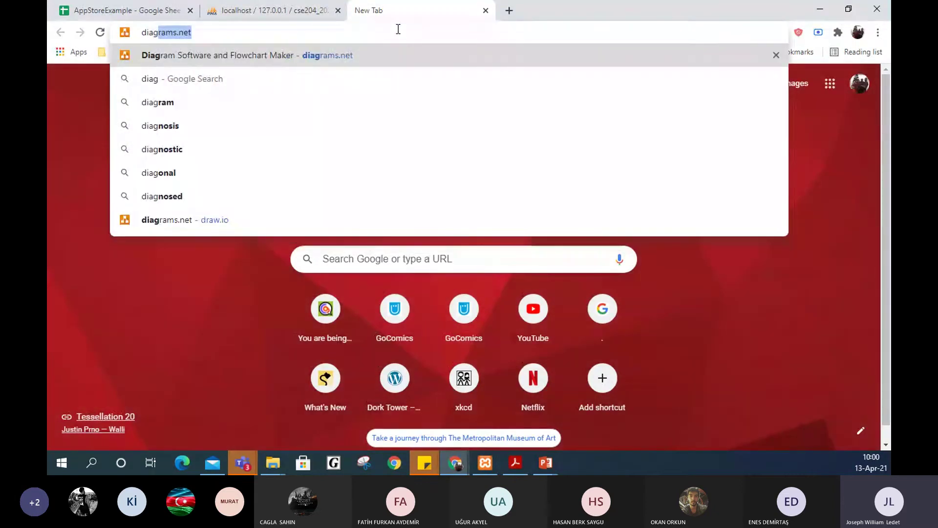
pyautogui.press('Return')
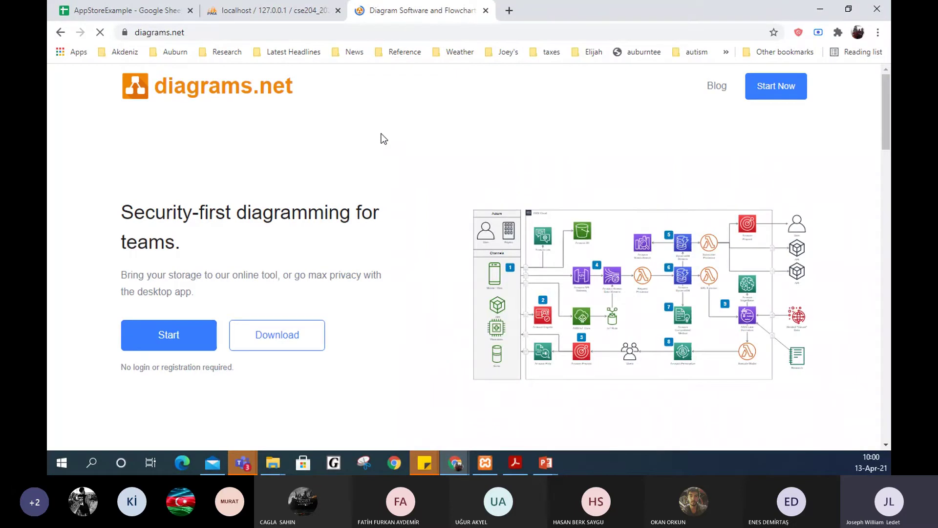
pyautogui.hotkey('ctrl', 't')
pyautogui.write('dra')
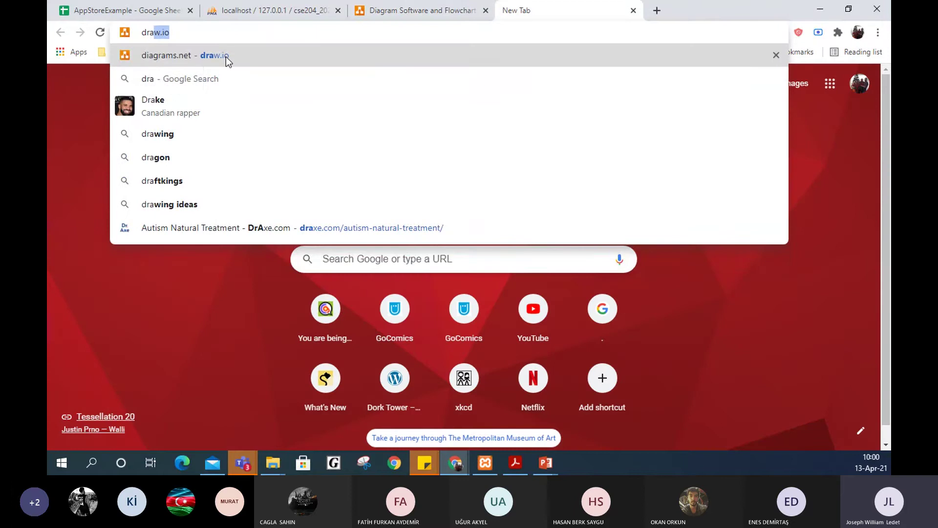
pyautogui.click(633, 10)
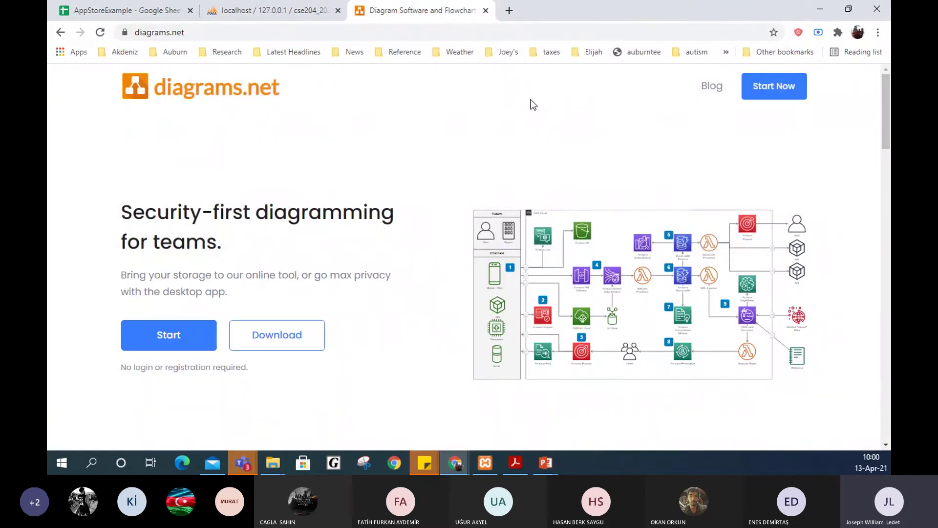
# - Start a new Google Drive diagram from the Entity Relationship Diagram template and name it AppStoreExample.drawio
pyautogui.click(784, 88)
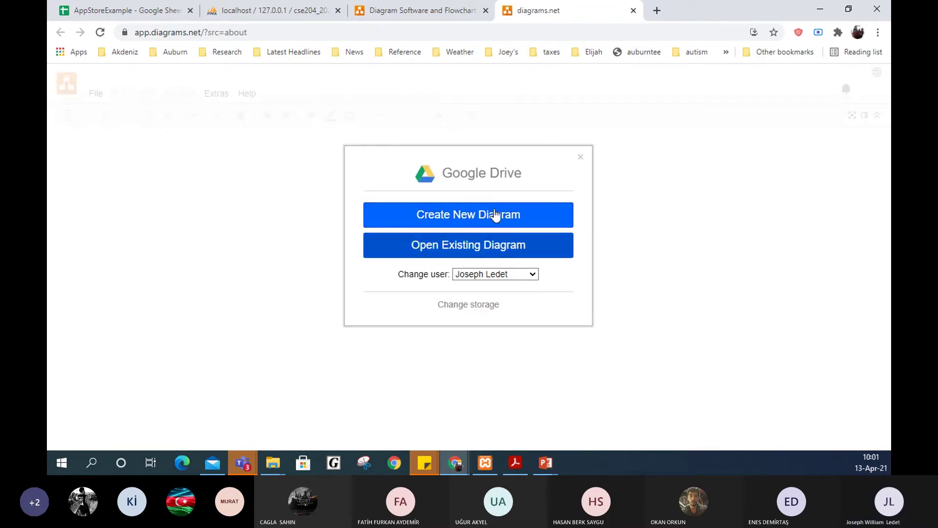
pyautogui.click(484, 213)
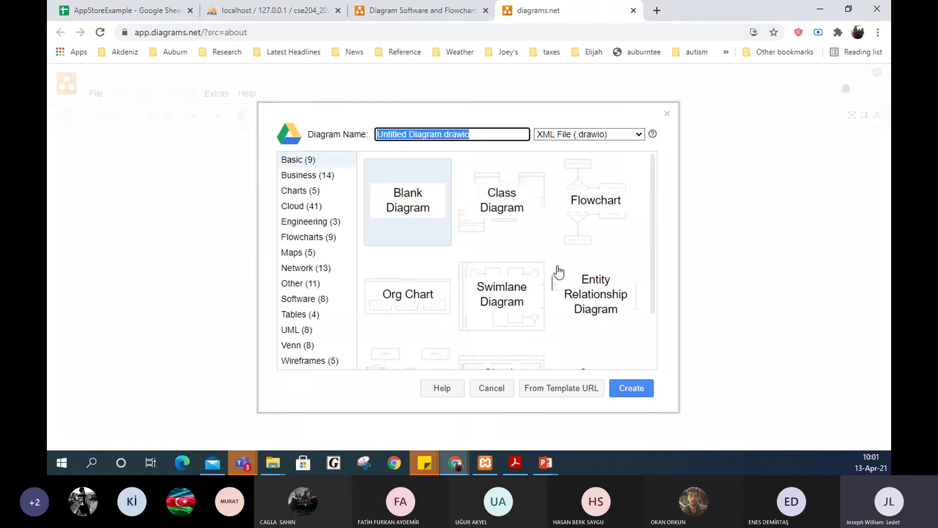
pyautogui.click(606, 302)
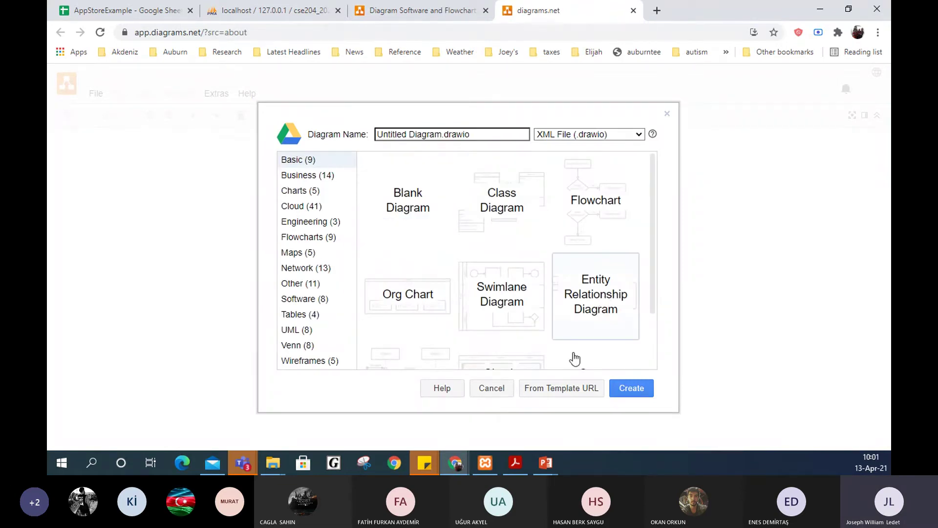
pyautogui.scroll(-2, 386, 282)
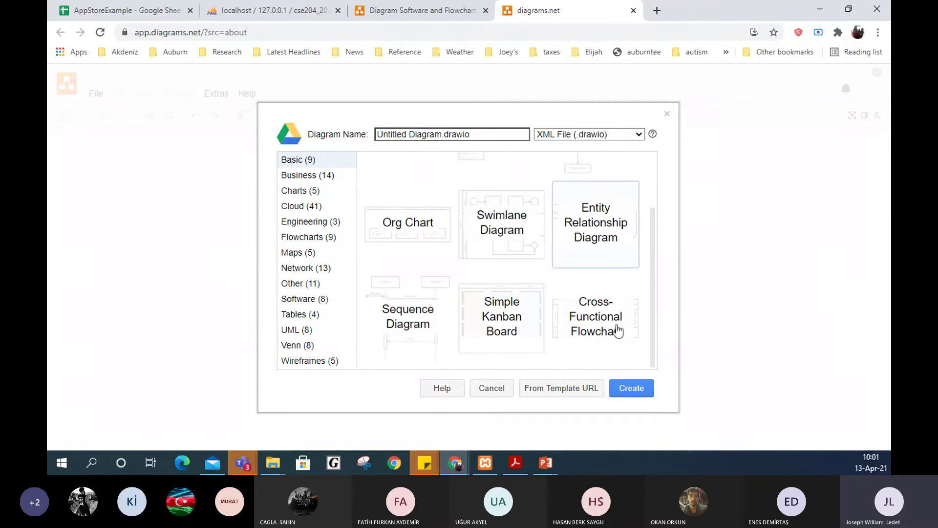
pyautogui.click(466, 130)
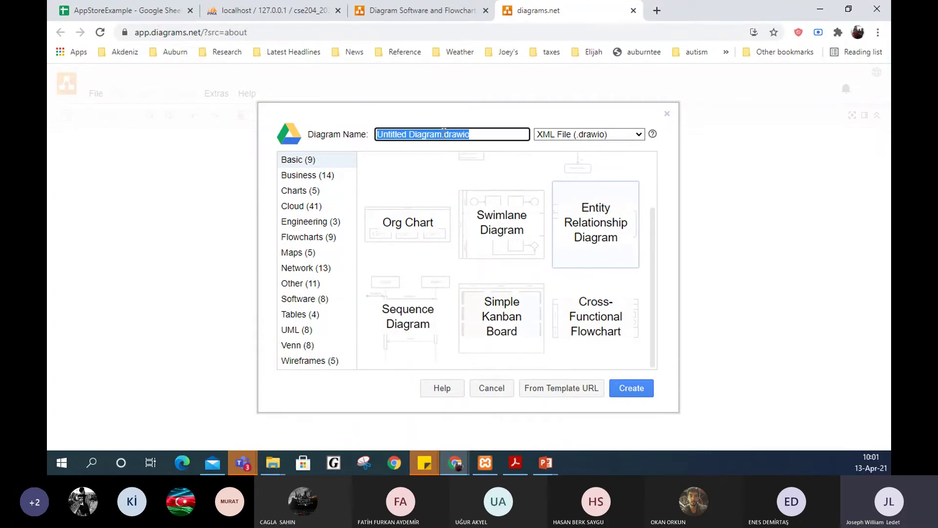
pyautogui.moveTo(443, 129); pyautogui.dragTo(205, 149)
pyautogui.write('AppStore')
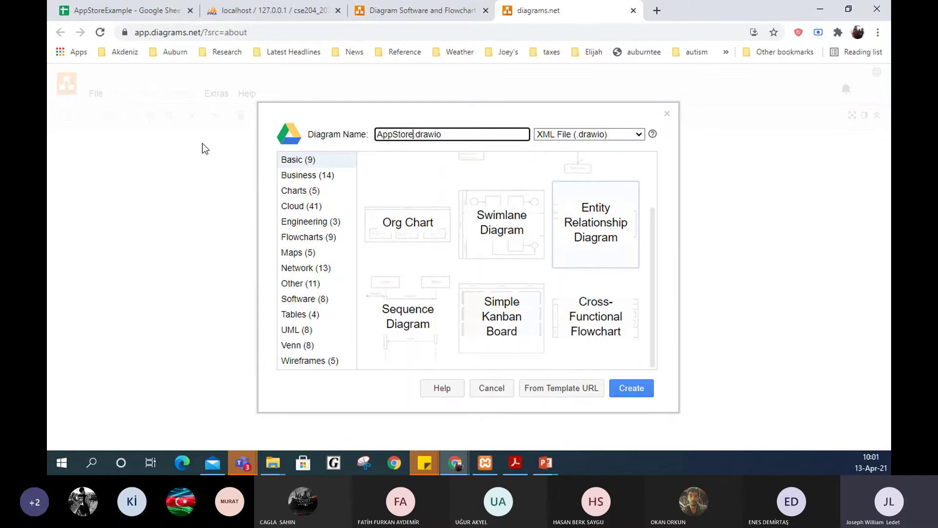
pyautogui.write('Example')
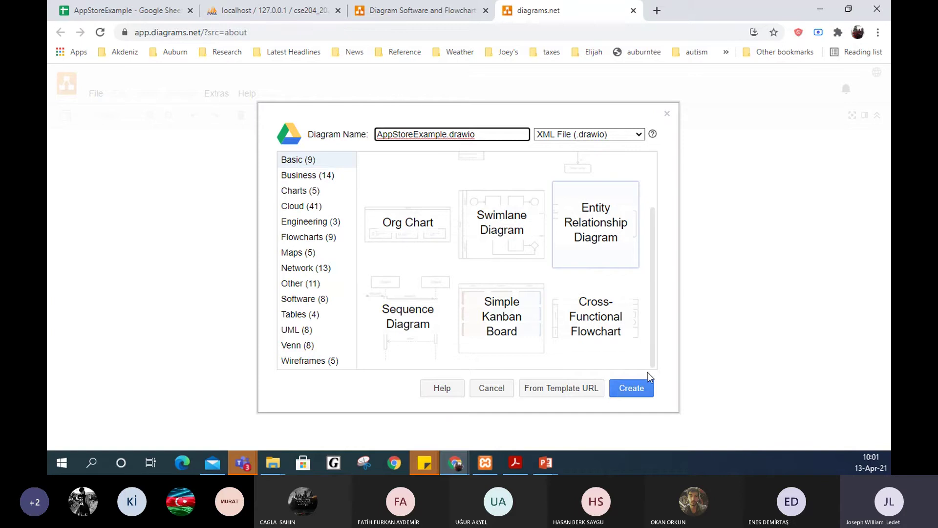
pyautogui.click(636, 393)
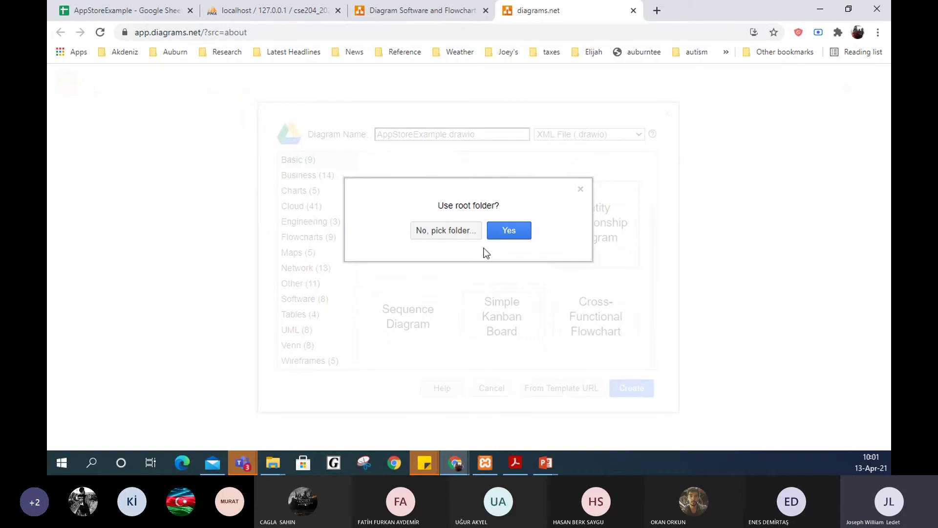
# - Store the diagram in the Examples folder under SourceMaterial, DatabaseSystems, 2021_Spring_CSE204 instead of the root folder, allowing the item to be sent to diagrams.net
pyautogui.click(437, 231)
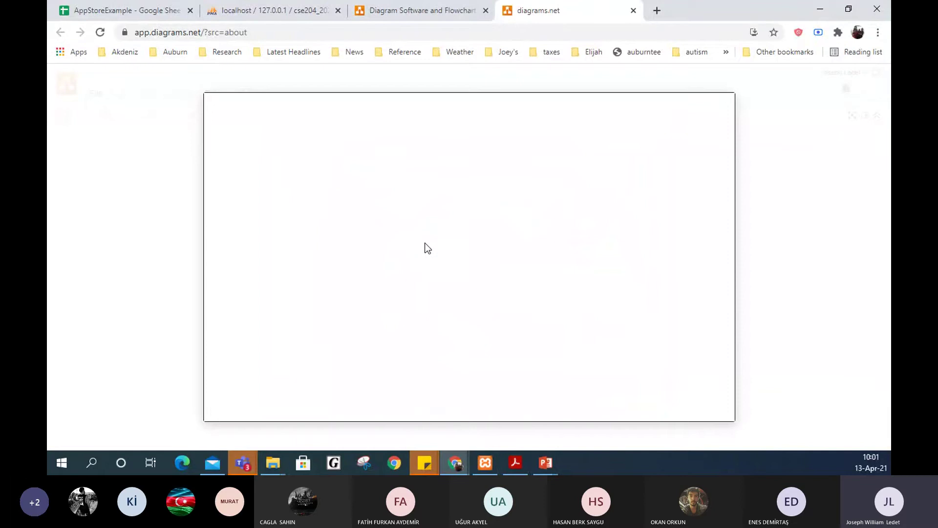
pyautogui.doubleClick(544, 293)
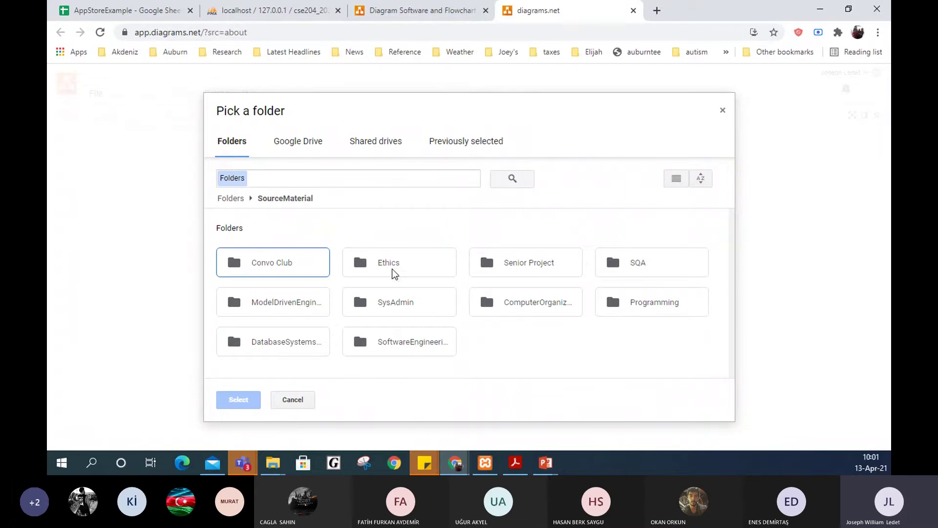
pyautogui.doubleClick(266, 339)
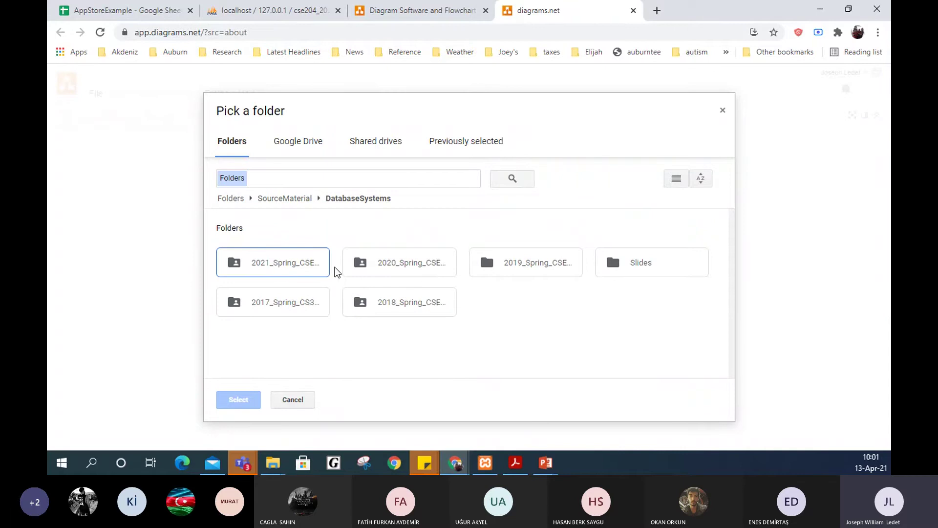
pyautogui.doubleClick(280, 272)
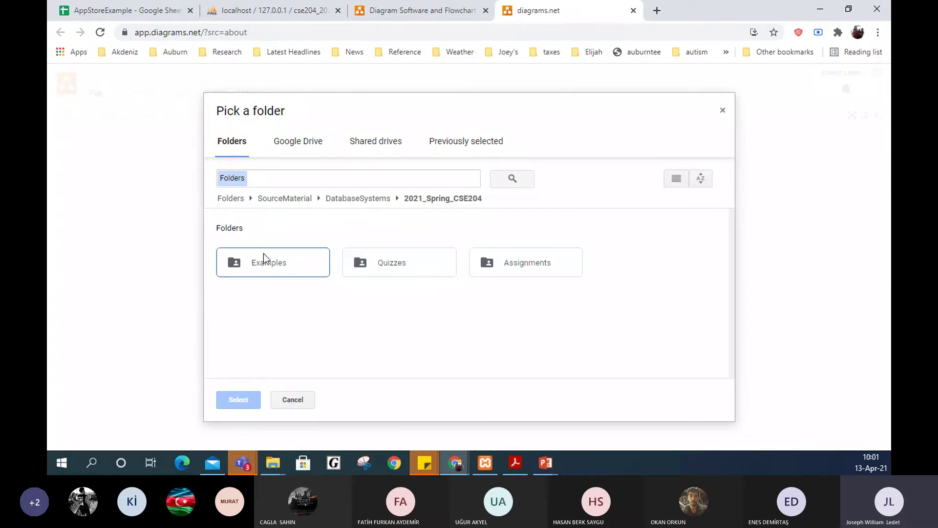
pyautogui.doubleClick(263, 253)
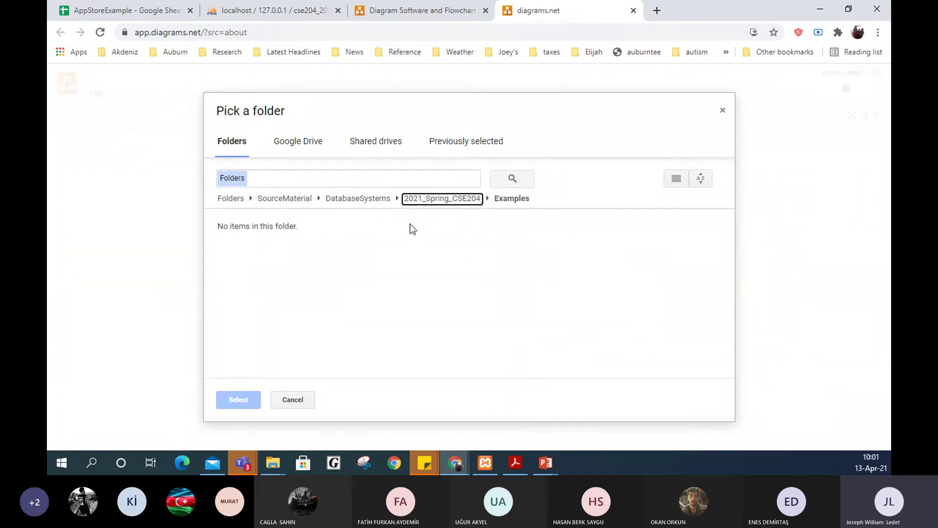
pyautogui.click(430, 198)
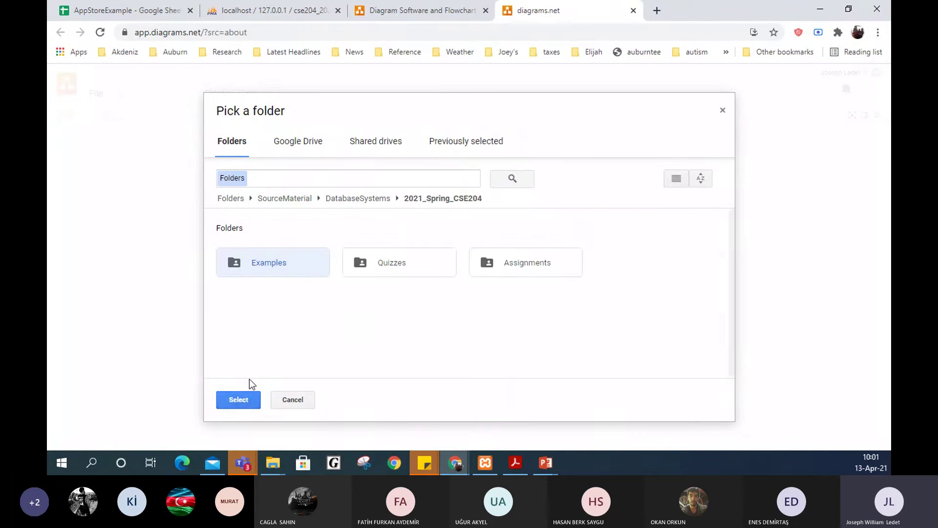
pyautogui.click(239, 399)
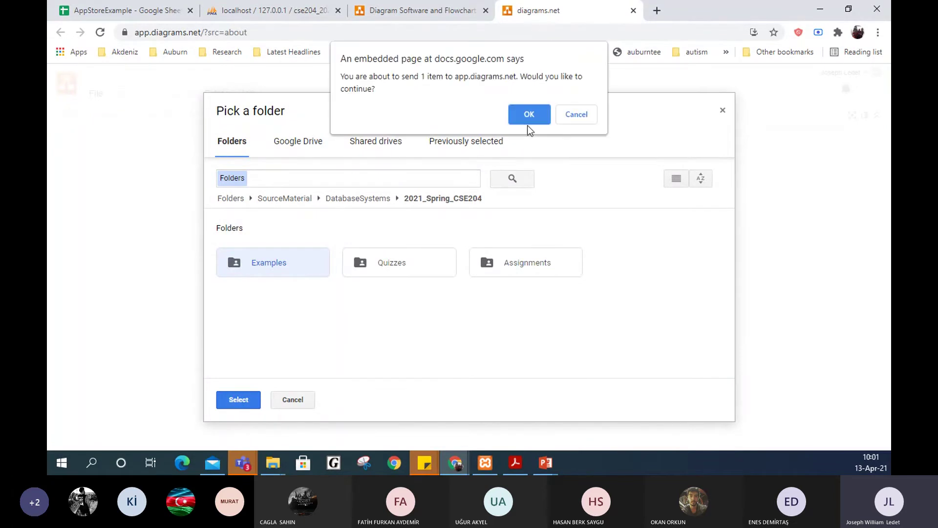
pyautogui.click(528, 122)
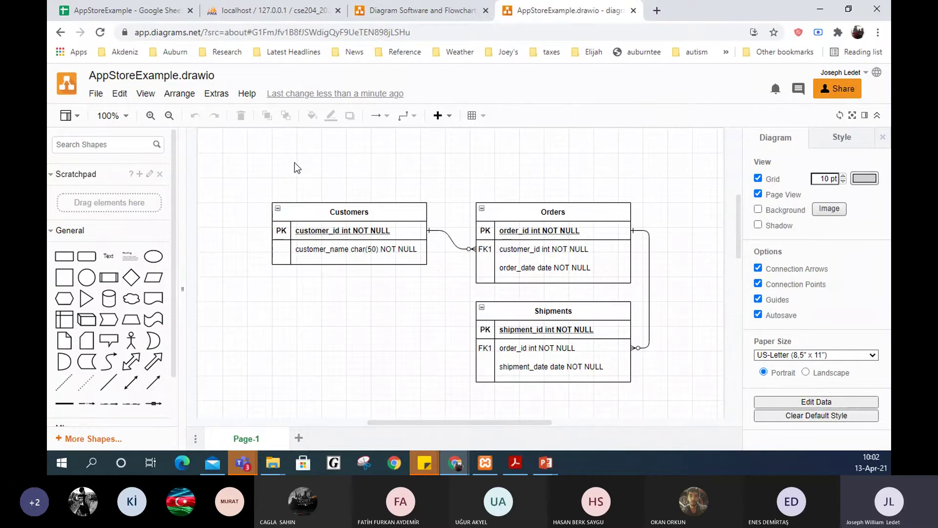
# - Delete the template's Customers, Orders and Shipments tables from the diagram and review the tables in the spreadsheet's 3NF sheet
pyautogui.moveTo(249, 183); pyautogui.dragTo(683, 393)
pyautogui.press('Delete')
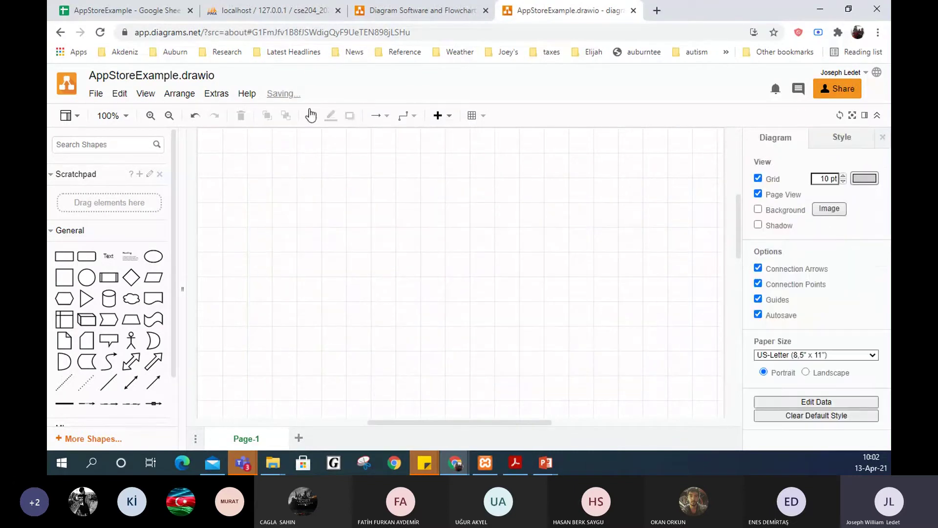
pyautogui.click(109, 13)
pyautogui.click(369, 435)
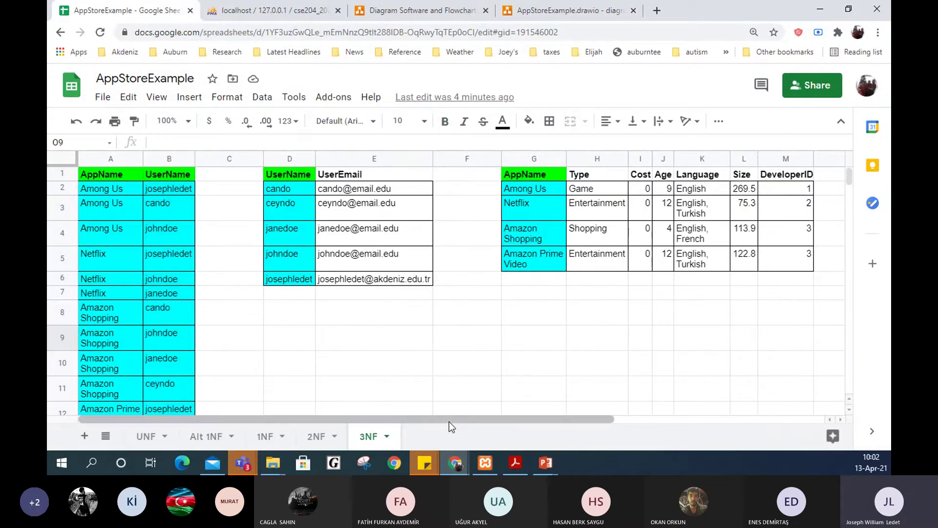
pyautogui.moveTo(450, 421); pyautogui.dragTo(368, 453)
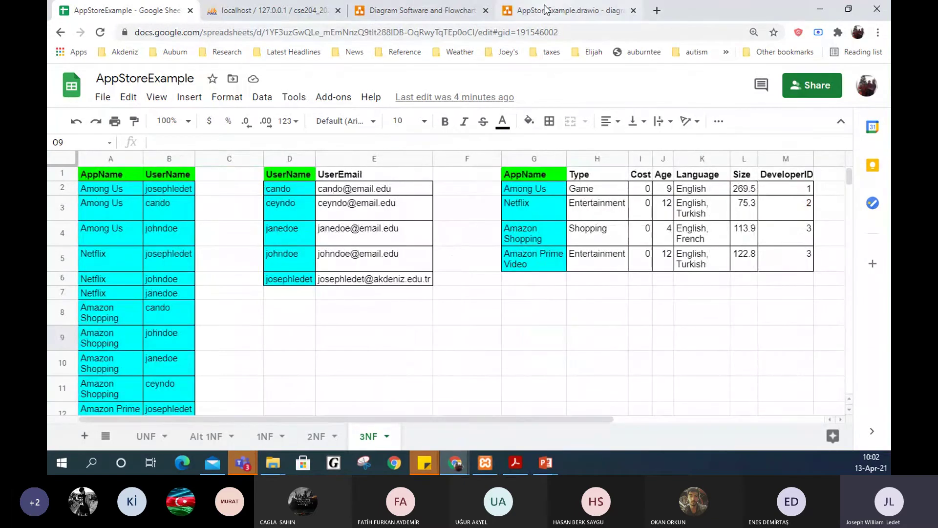
# - Return to the AppStoreExample diagram and place an Entity shape from the Entity Relation shapes near the page's upper-left corner
pyautogui.click(567, 11)
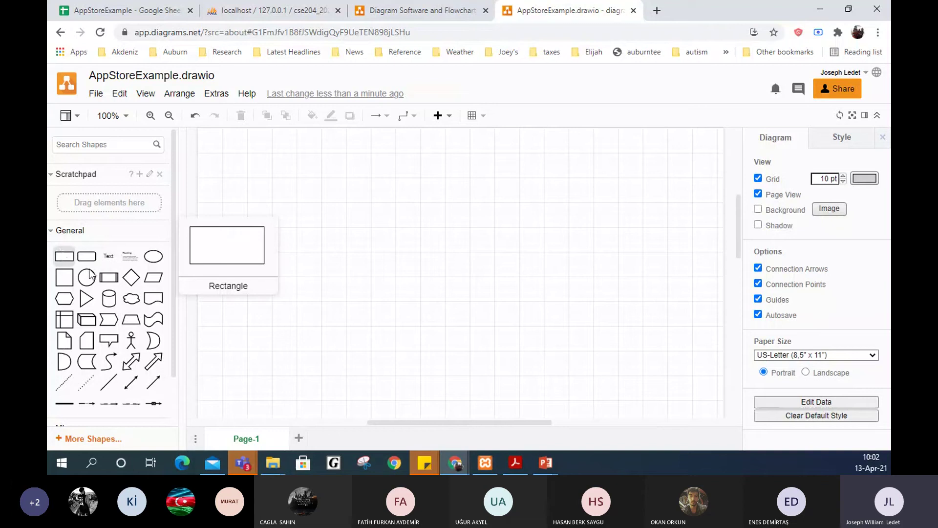
pyautogui.scroll(-2, 91, 277)
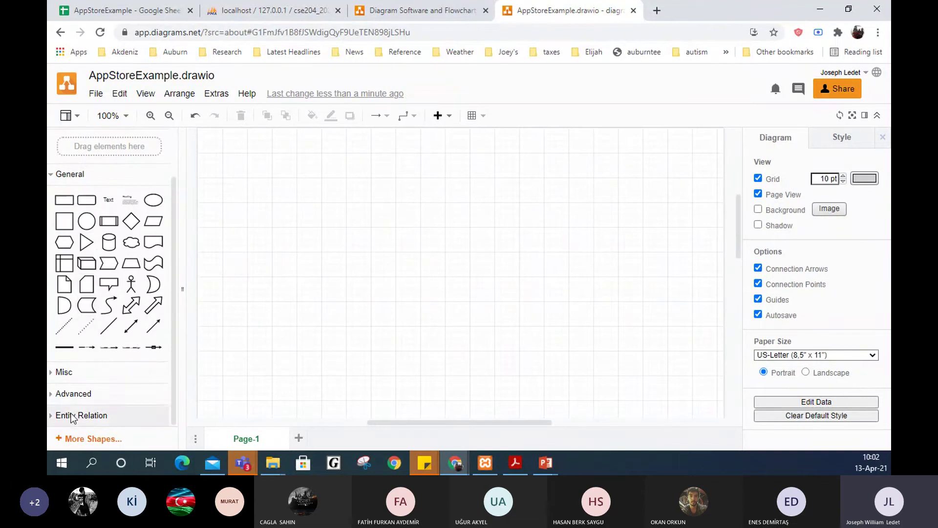
pyautogui.click(52, 417)
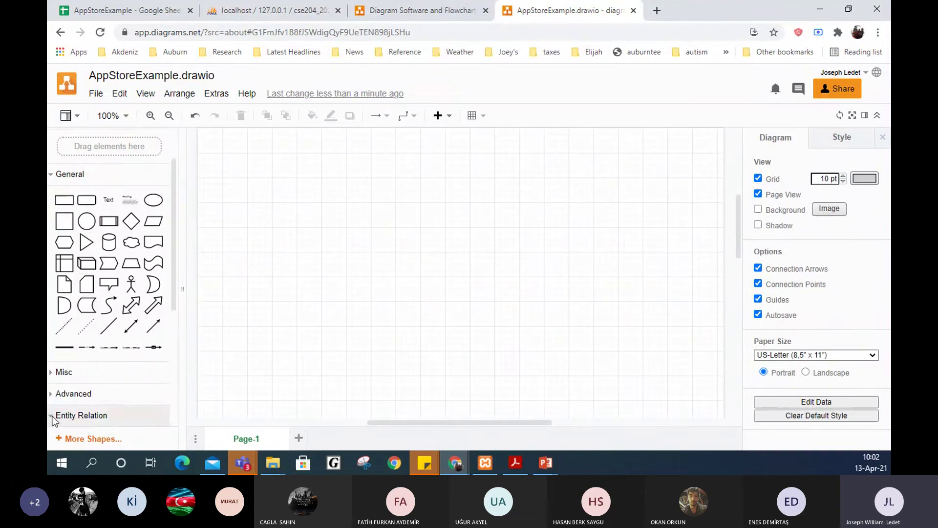
pyautogui.scroll(-4, 54, 420)
pyautogui.moveTo(66, 260)
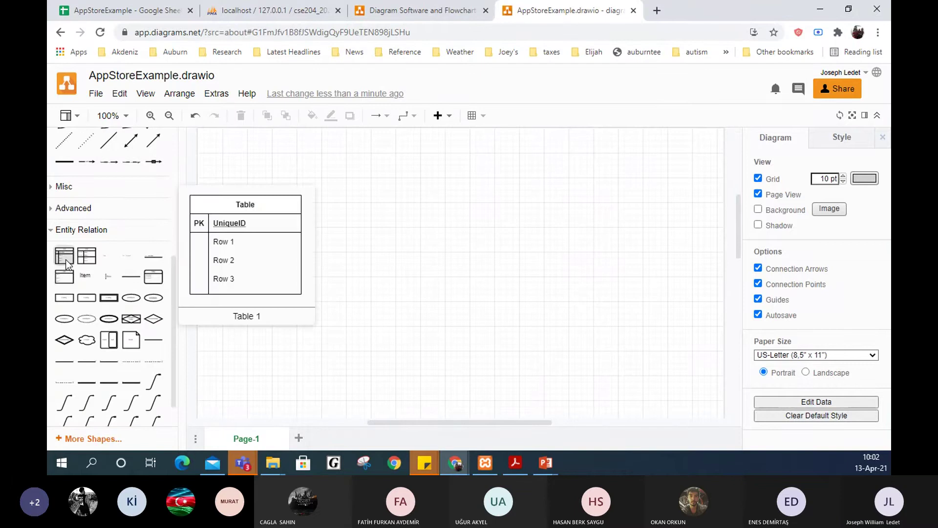
pyautogui.moveTo(155, 278)
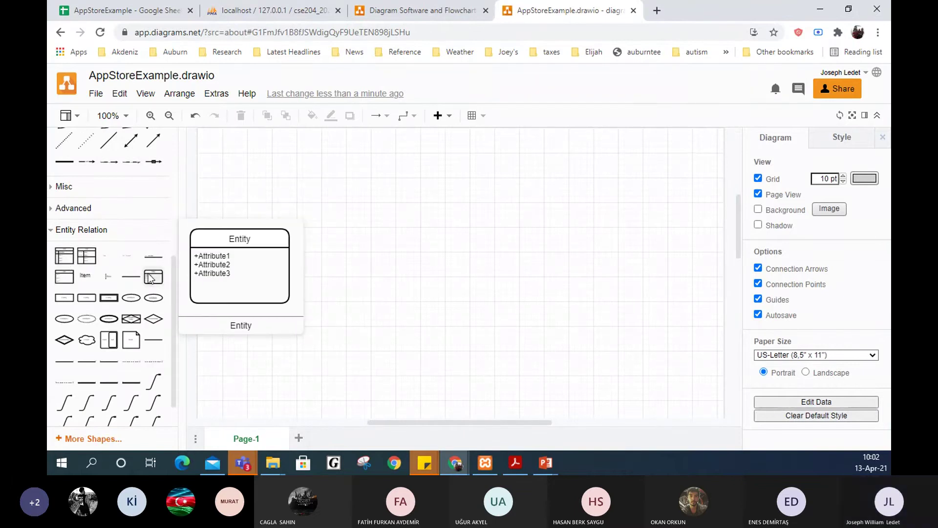
pyautogui.moveTo(154, 278); pyautogui.dragTo(241, 174)
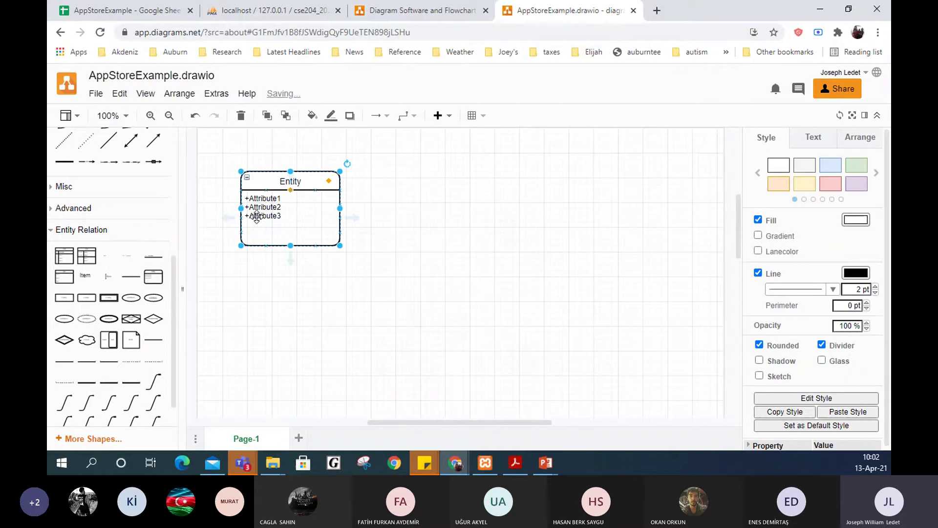
# - Duplicate the entity three times and arrange the four entities in two rows of two
pyautogui.hotkey('ctrl', 'd')
pyautogui.hotkey('ctrl', 'd')
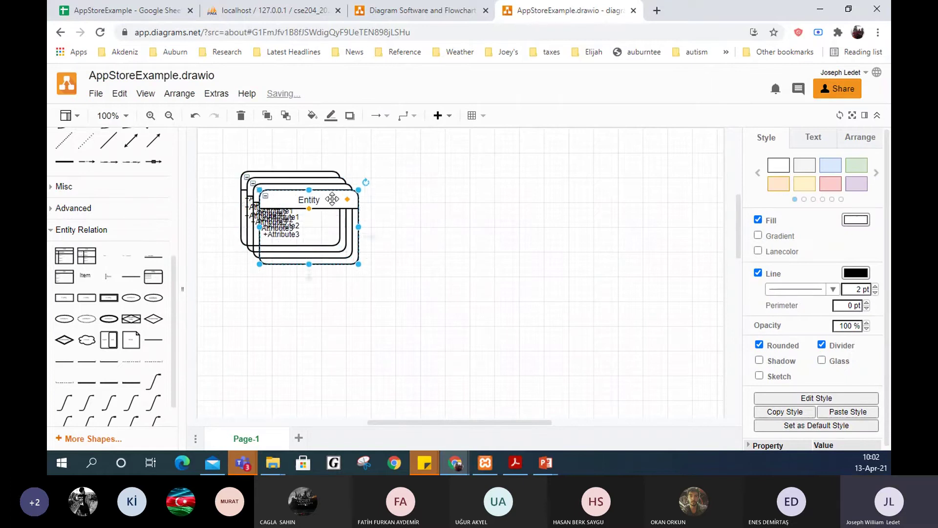
pyautogui.moveTo(332, 198); pyautogui.dragTo(302, 302)
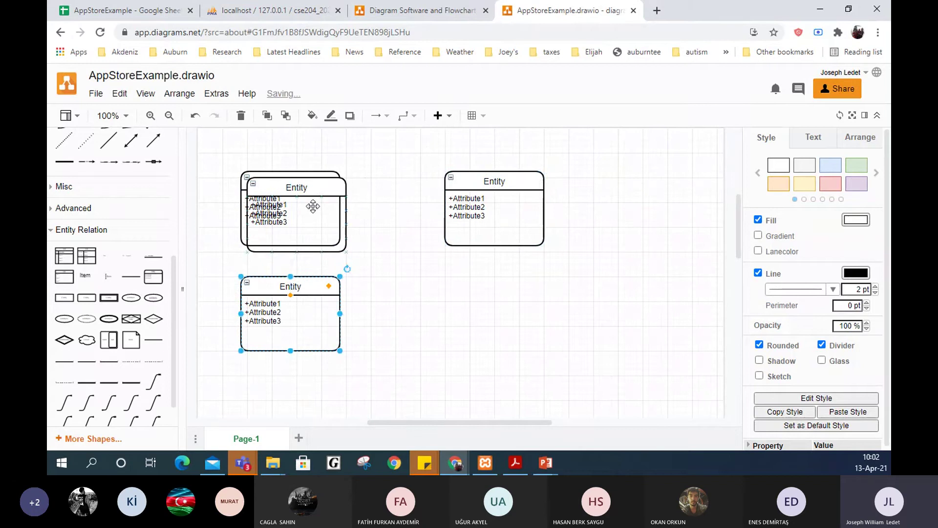
pyautogui.moveTo(313, 206); pyautogui.dragTo(486, 305)
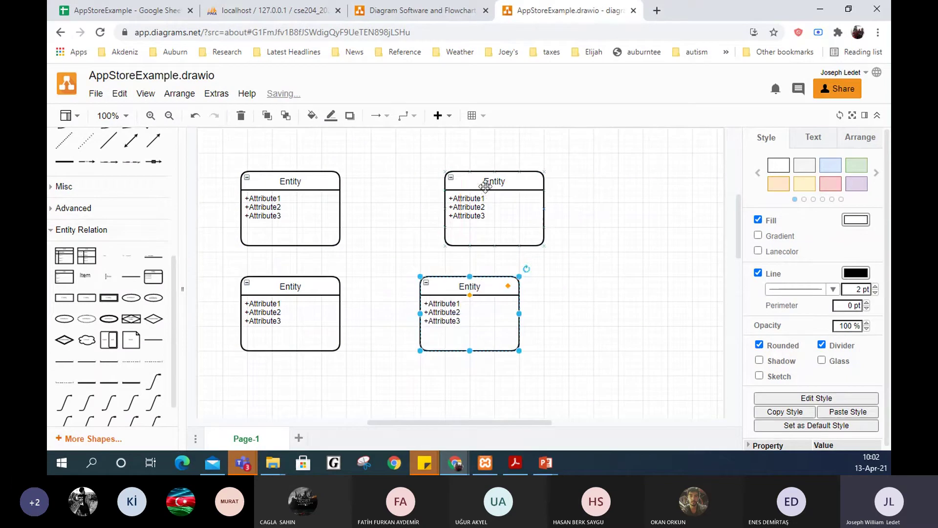
# - Move the two right-column entities closer to the left column and check the tables in the spreadsheet's 3NF sheet
pyautogui.moveTo(486, 186); pyautogui.dragTo(400, 190)
pyautogui.moveTo(445, 285); pyautogui.dragTo(402, 285)
pyautogui.click(122, 15)
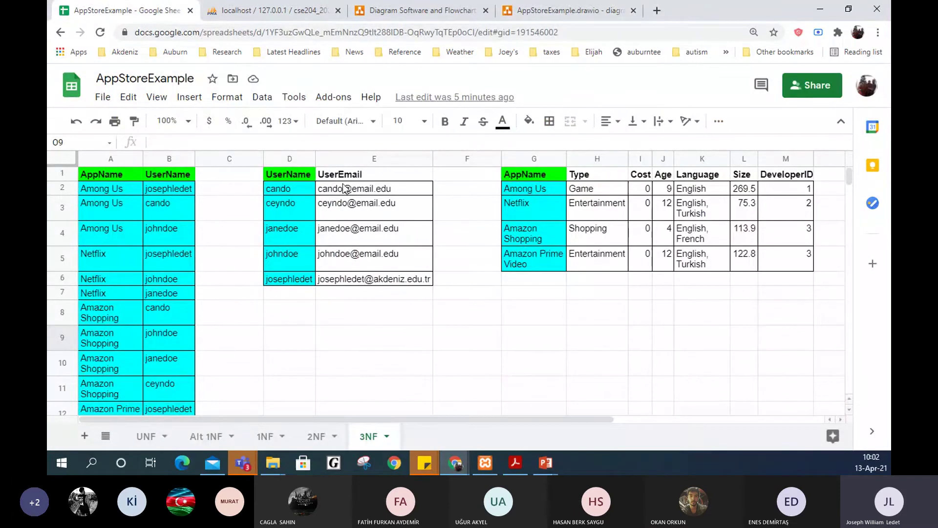
pyautogui.moveTo(383, 418)
pyautogui.mouseDown()
pyautogui.moveTo(556, 449)
pyautogui.moveTo(485, 450)
pyautogui.moveTo(542, 18)
pyautogui.mouseUp()
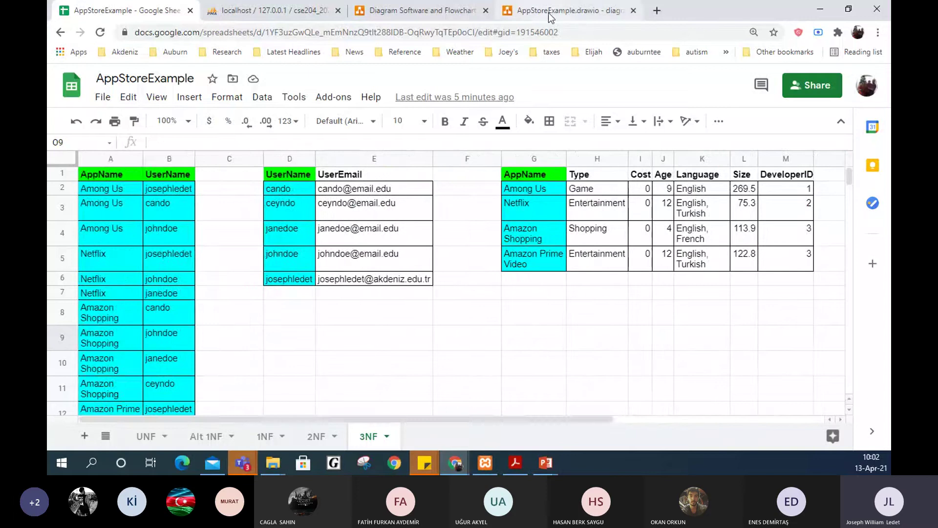
pyautogui.click(540, 14)
# - Try to edit the title of the upper-left entity
pyautogui.click(292, 182)
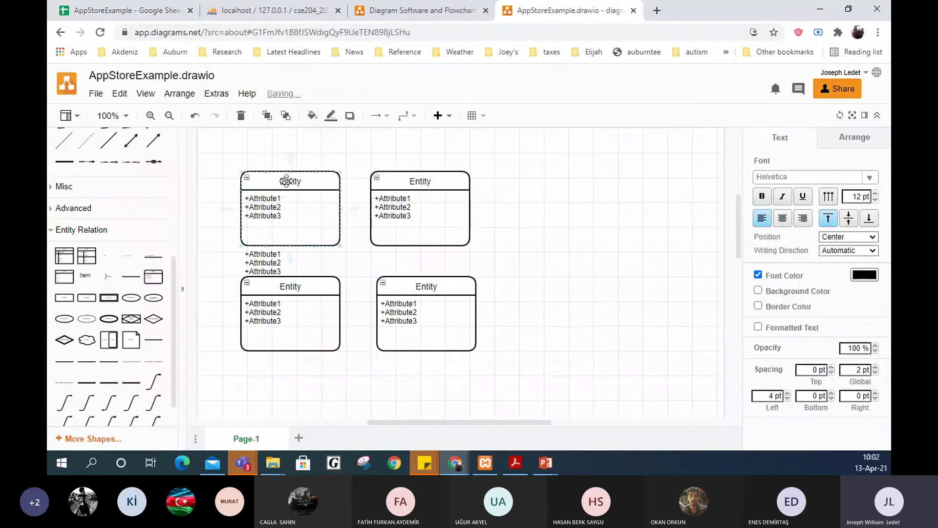
pyautogui.hotkey('ctrl', 'z')
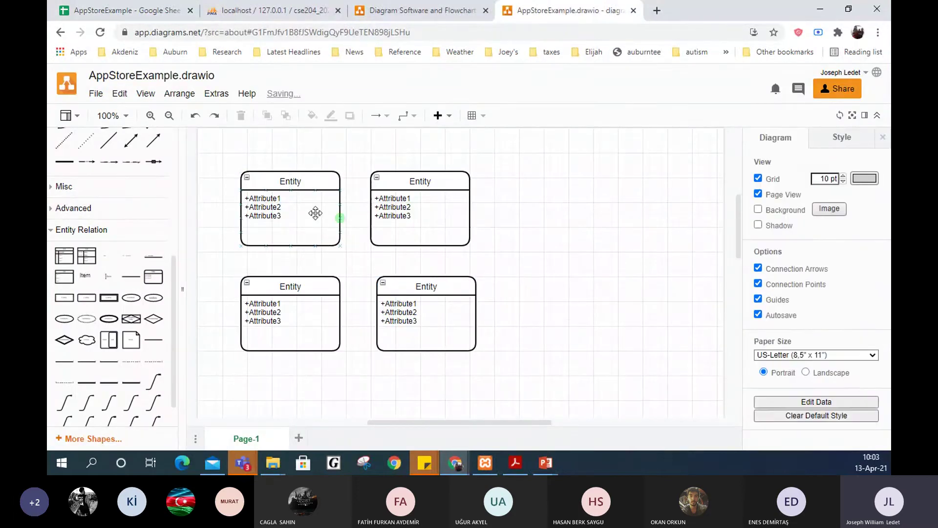
pyautogui.click(293, 184)
pyautogui.doubleClick(314, 189)
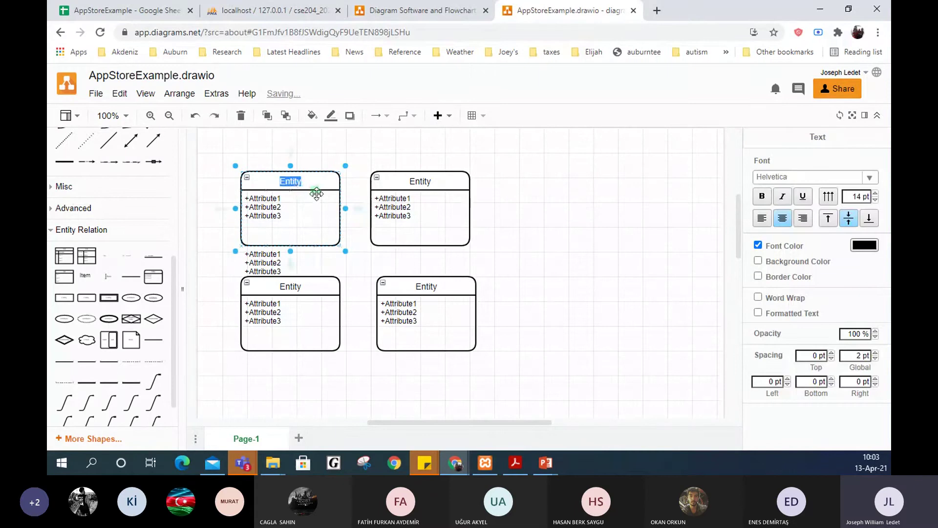
pyautogui.click(314, 188)
pyautogui.hotkey('ctrl', 'y')
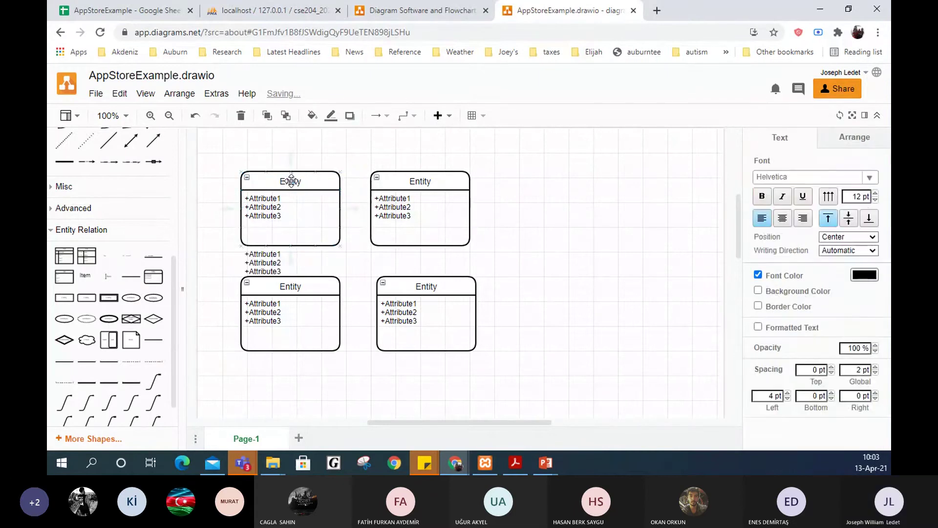
pyautogui.click(285, 270)
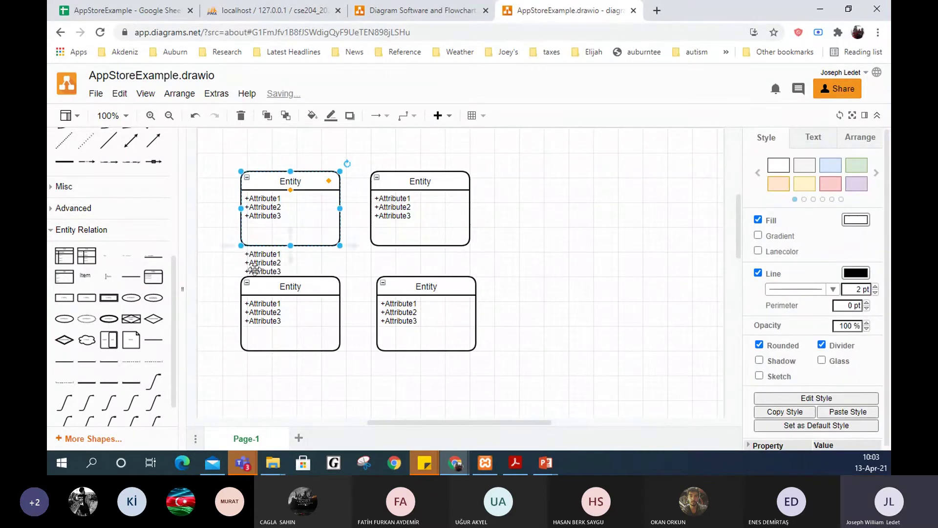
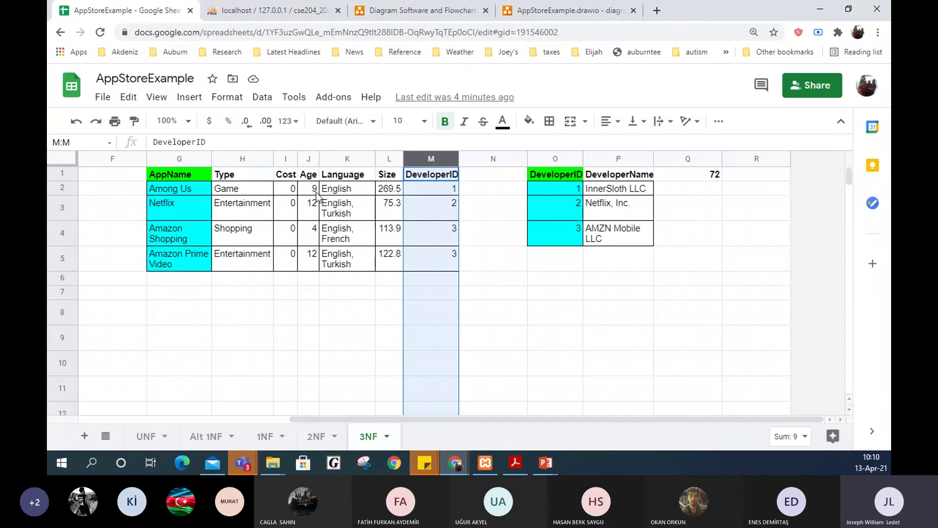
# - Examine how the AppName–UserName, user email and app information tables in the 3NF sheet relate, and compare them with the diagram's entities
pyautogui.hscroll(-6, 65, 387)
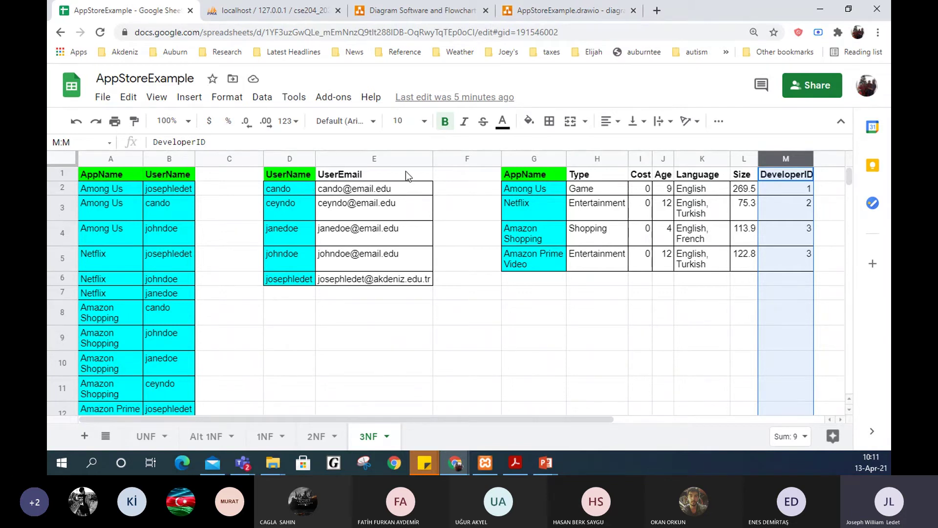
pyautogui.moveTo(352, 190)
pyautogui.moveTo(290, 159); pyautogui.dragTo(360, 158)
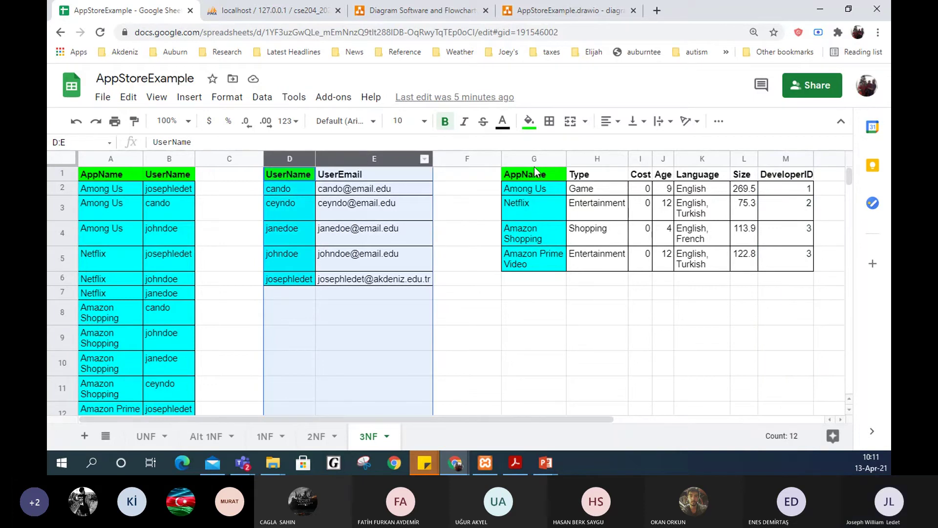
pyautogui.moveTo(535, 159); pyautogui.dragTo(786, 159)
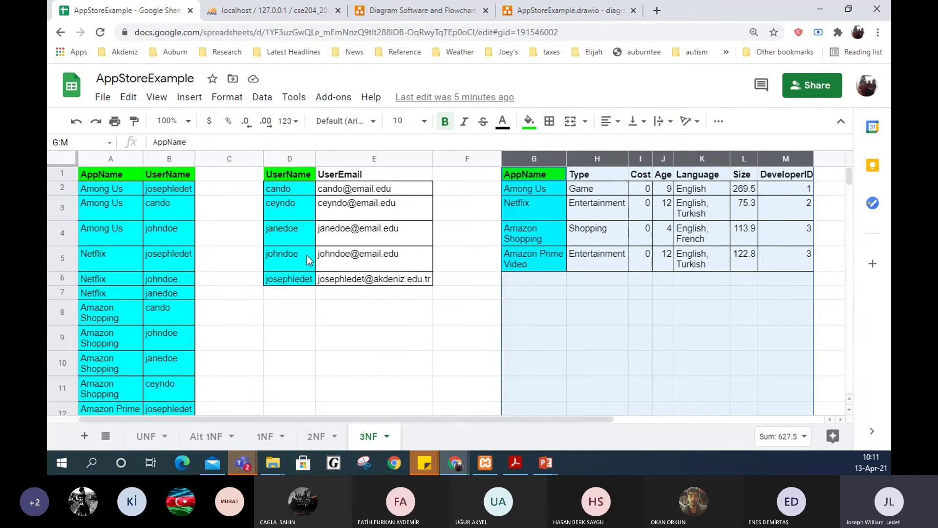
pyautogui.moveTo(305, 159); pyautogui.dragTo(415, 161)
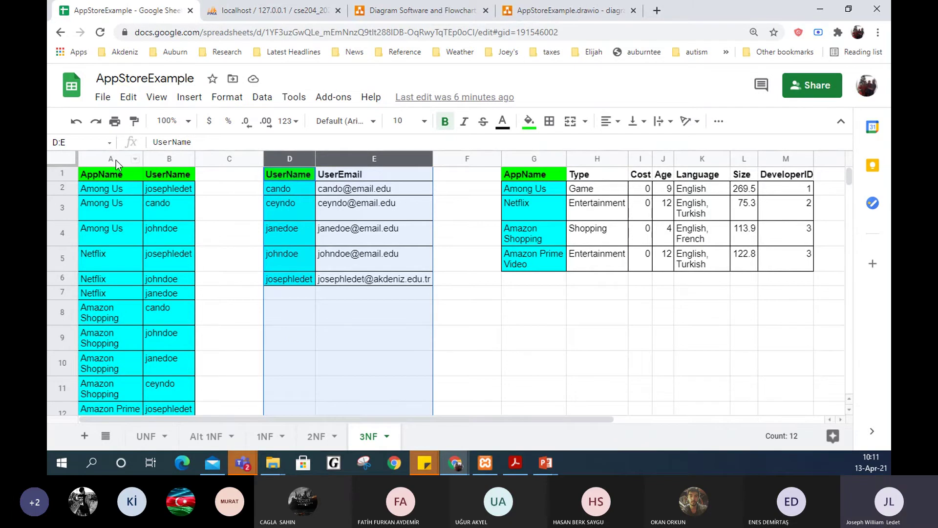
pyautogui.moveTo(116, 160); pyautogui.dragTo(154, 160)
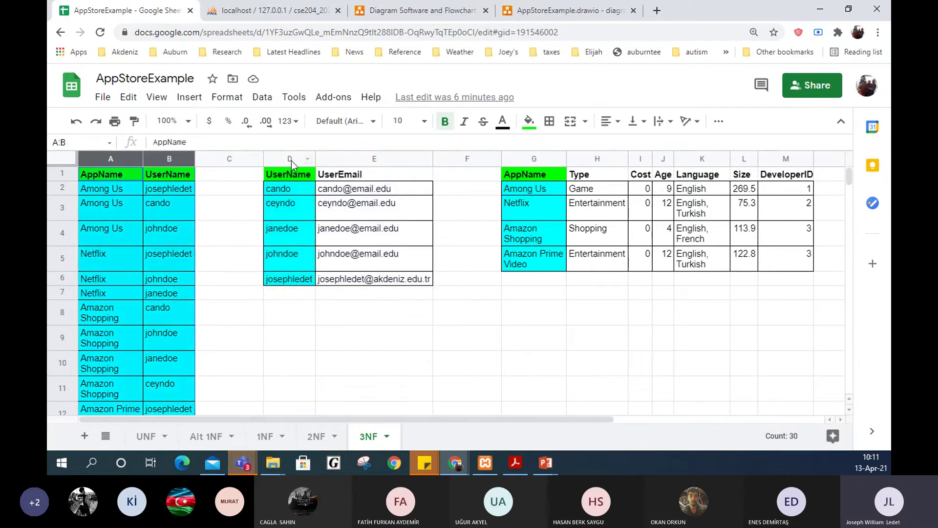
pyautogui.moveTo(291, 161); pyautogui.dragTo(371, 161)
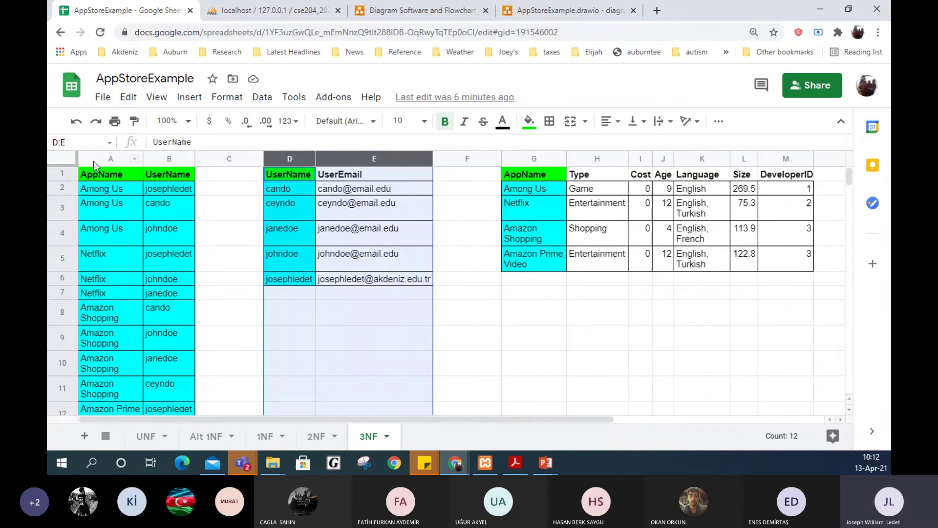
pyautogui.moveTo(93, 161); pyautogui.dragTo(148, 161)
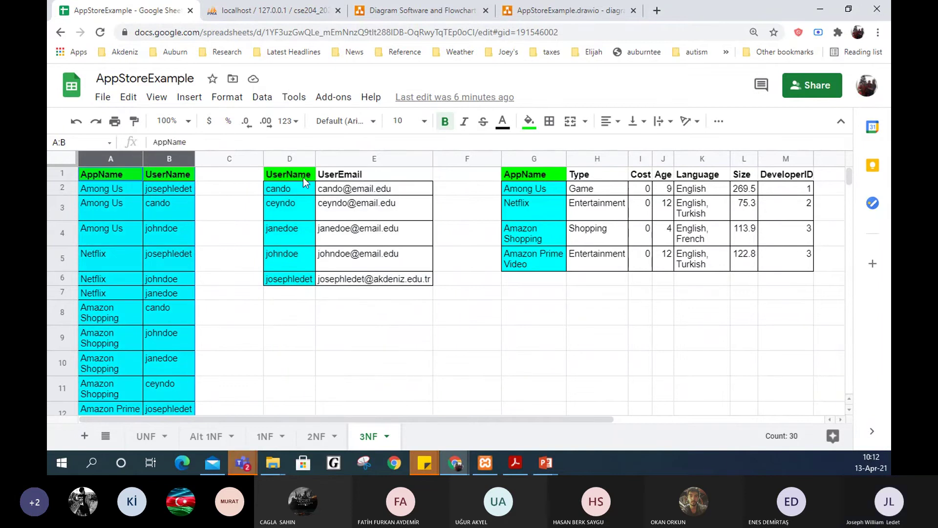
pyautogui.moveTo(294, 155); pyautogui.dragTo(322, 163)
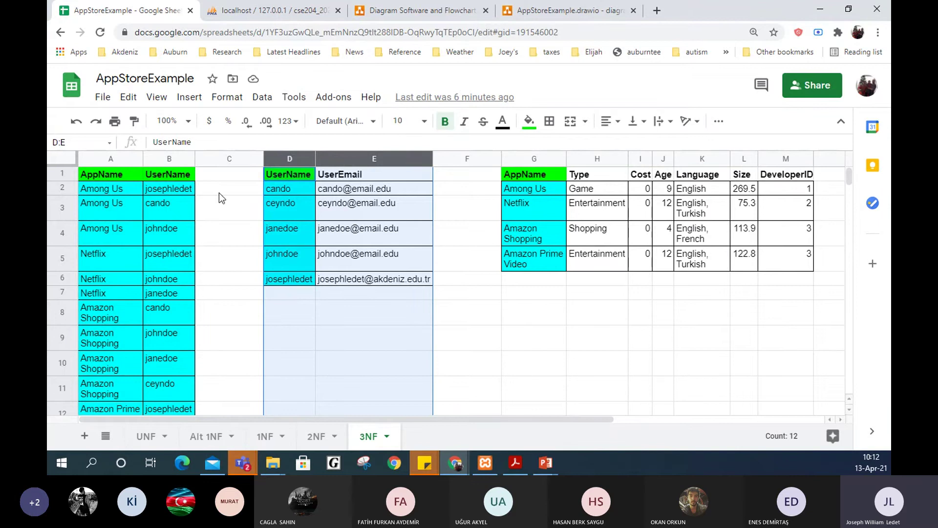
pyautogui.click(528, 6)
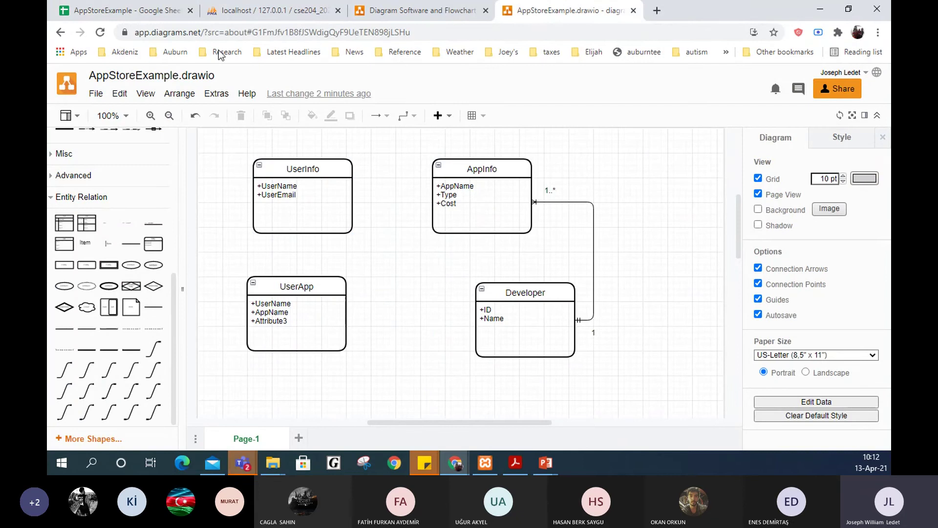
pyautogui.click(130, 10)
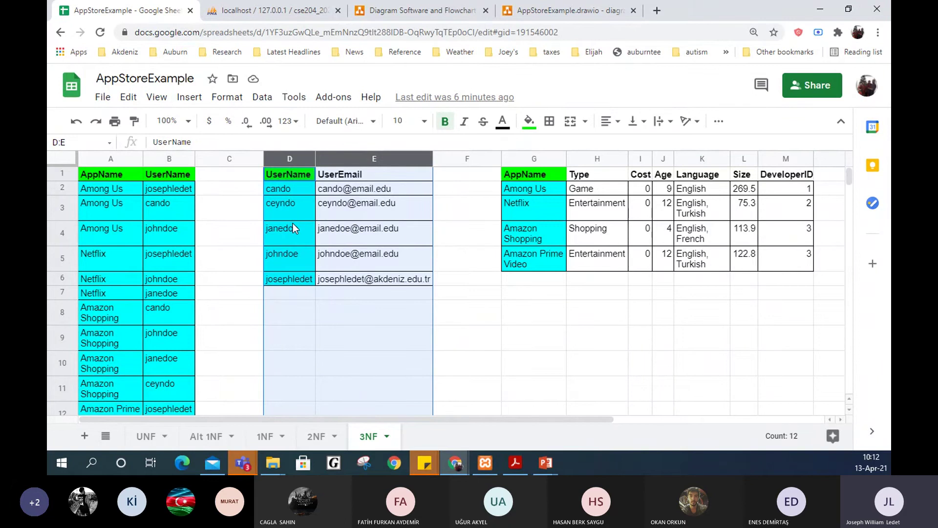
# - Return to the AppStoreExample diagram, delete the Attribute3 line from the UserApp entity and move that entity level with Developer
pyautogui.click(529, 9)
pyautogui.moveTo(378, 265); pyautogui.dragTo(221, 367)
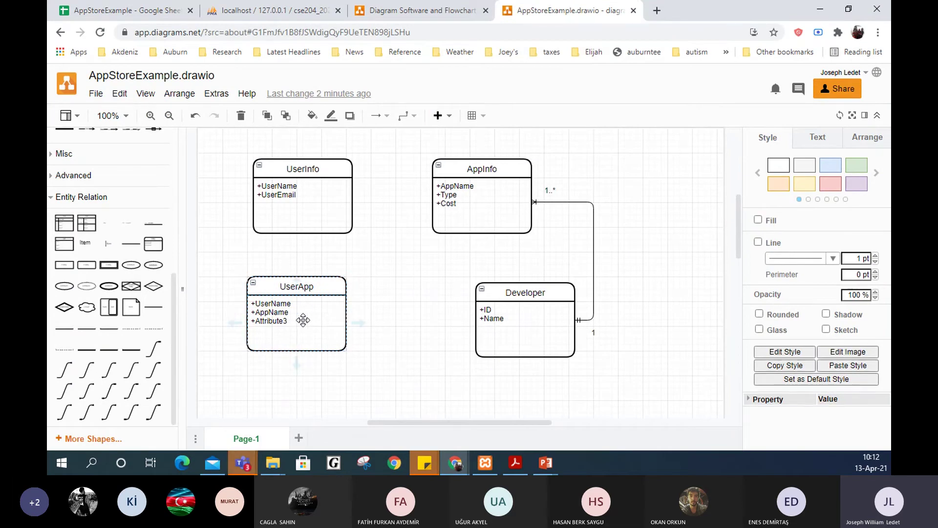
pyautogui.doubleClick(291, 321)
pyautogui.moveTo(290, 321); pyautogui.dragTo(246, 323)
pyautogui.doubleClick(284, 321)
pyautogui.click(280, 321)
pyautogui.press('BackSpace')
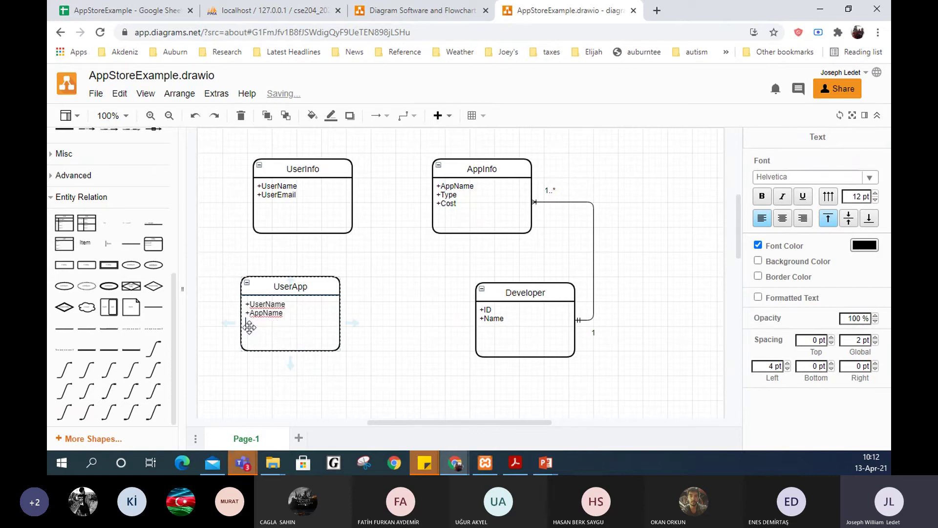
pyautogui.click(404, 340)
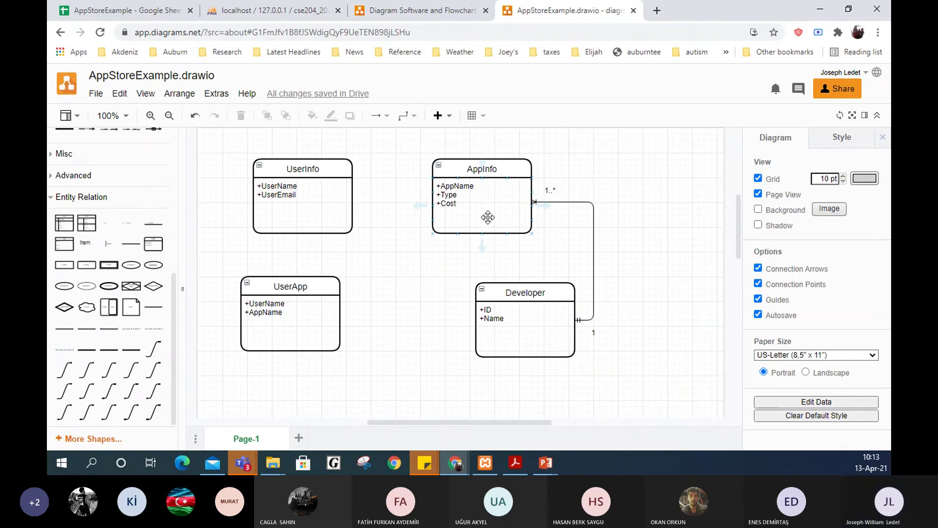
pyautogui.moveTo(330, 330); pyautogui.dragTo(367, 337)
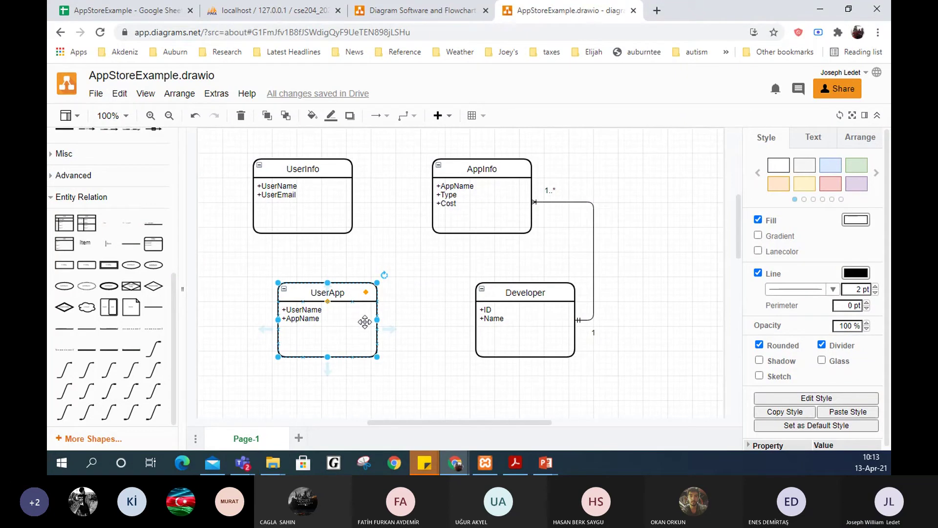
# - Examine in the 3NF sheet how a user name in the AppName–UserName table corresponds to its record in the user email table
pyautogui.hotkey('ctrl', '1')
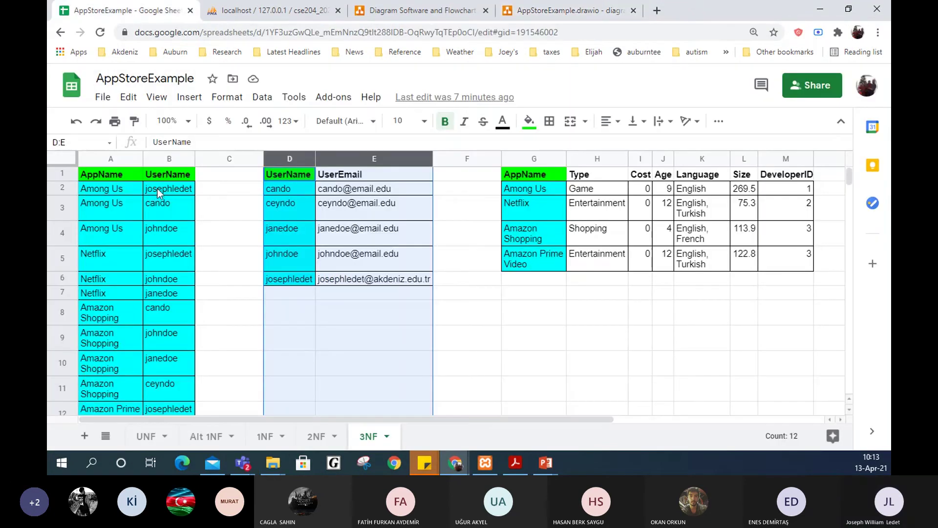
pyautogui.click(157, 189)
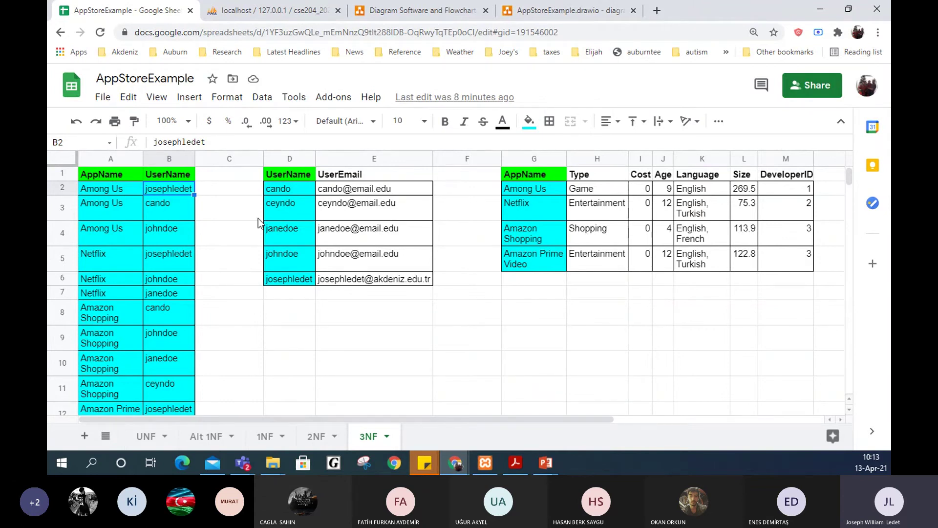
pyautogui.click(296, 279)
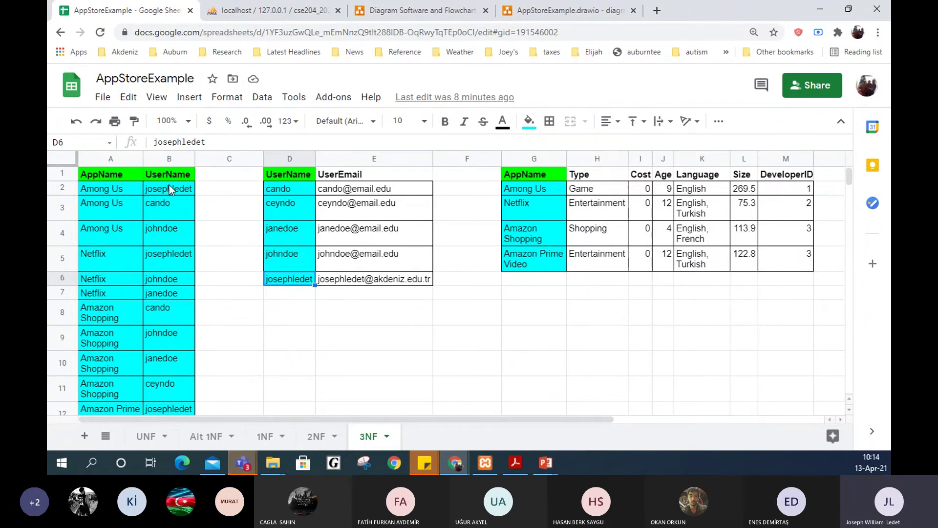
pyautogui.click(167, 158)
pyautogui.hotkey('shift', 'Left')
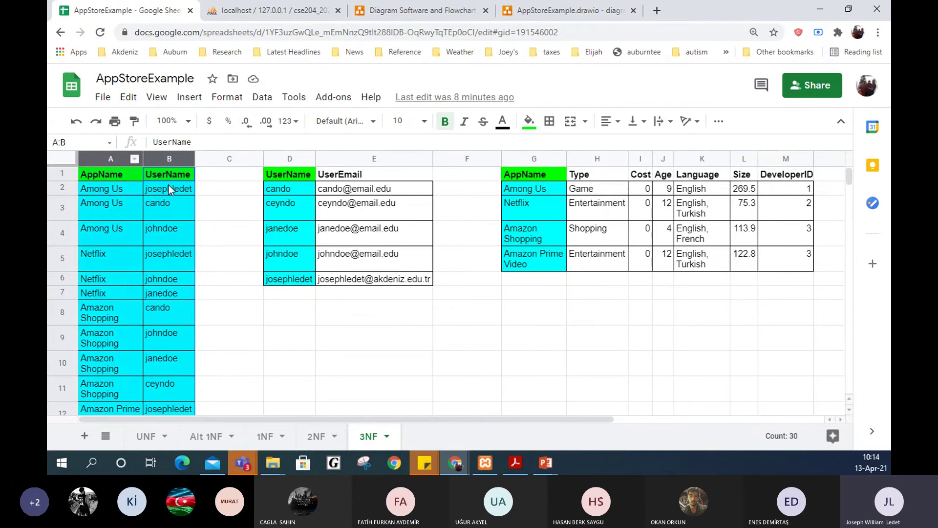
pyautogui.click(169, 189)
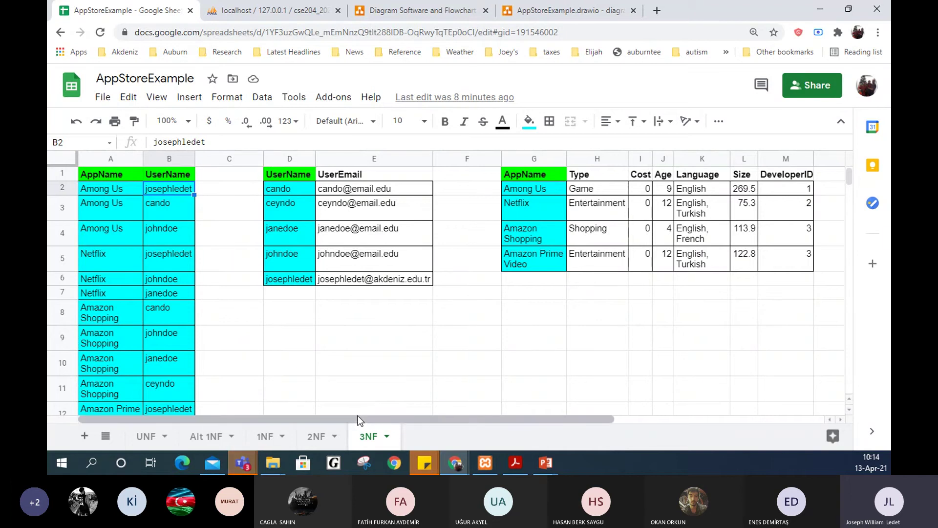
pyautogui.moveTo(169, 159); pyautogui.dragTo(112, 159)
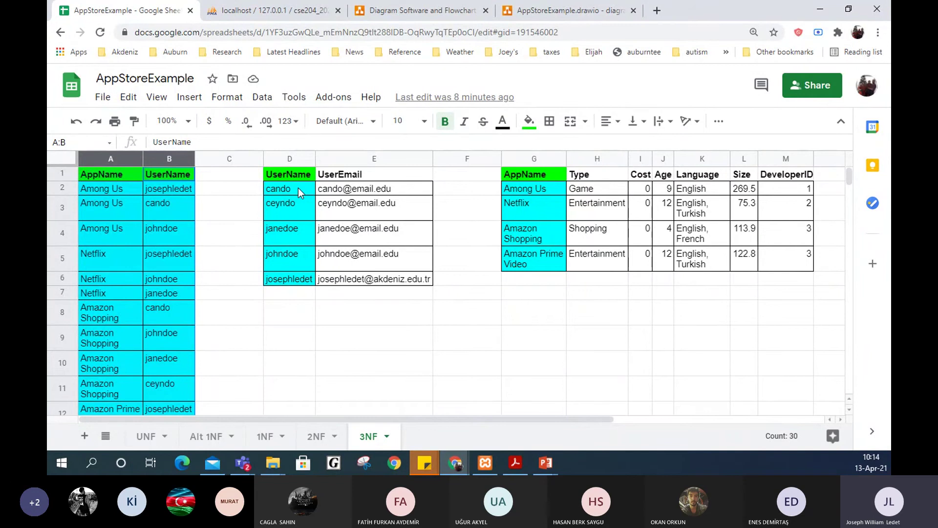
pyautogui.moveTo(154, 188); pyautogui.dragTo(111, 184)
pyautogui.click(157, 190)
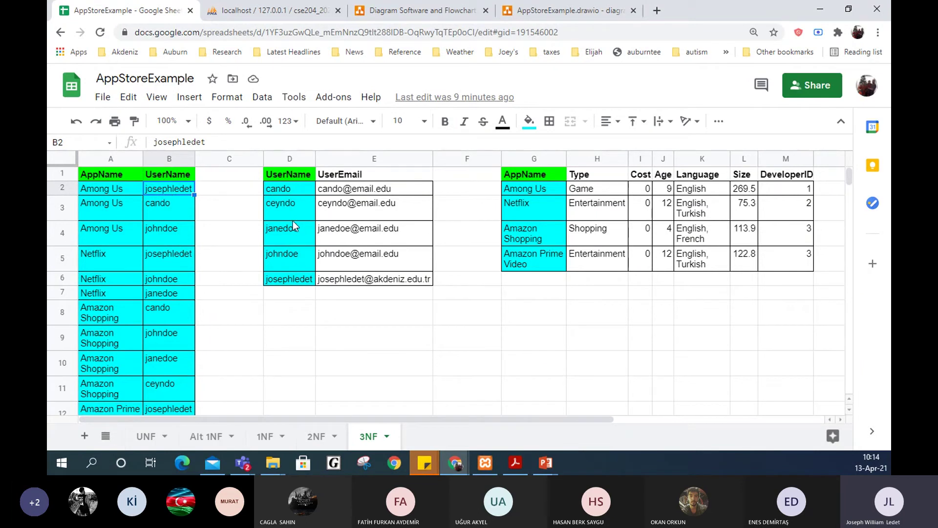
# - Return to the AppStoreExample diagram, duplicate the AppInfo–Developer relationship line and attach one end of the copy to the UserApp entity
pyautogui.click(531, 12)
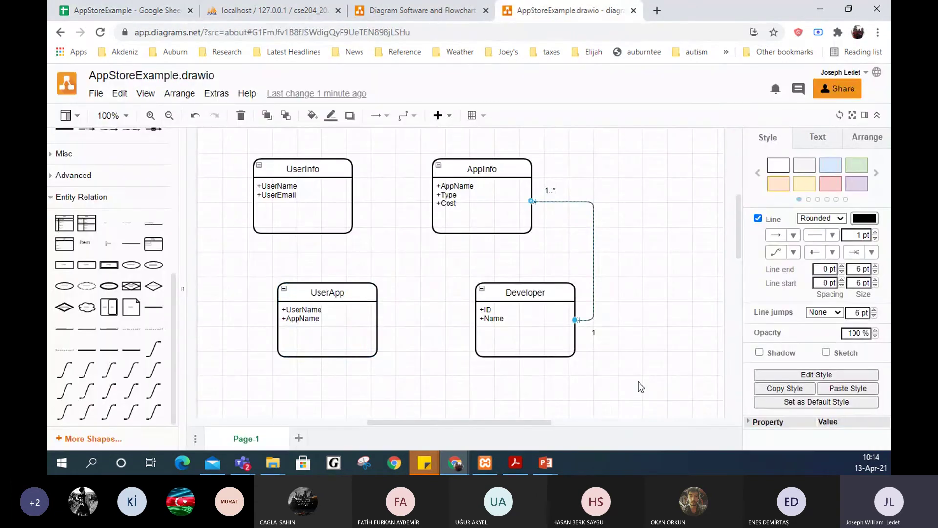
pyautogui.moveTo(594, 267); pyautogui.dragTo(279, 315)
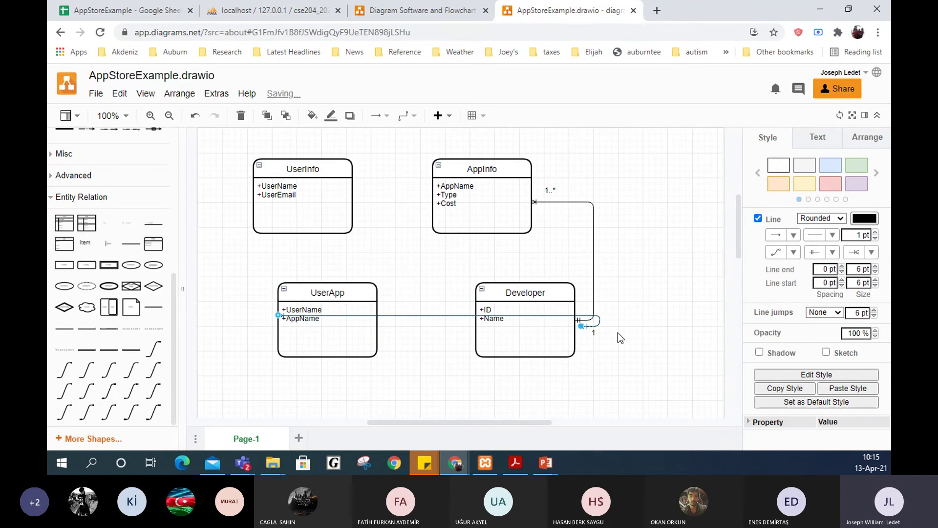